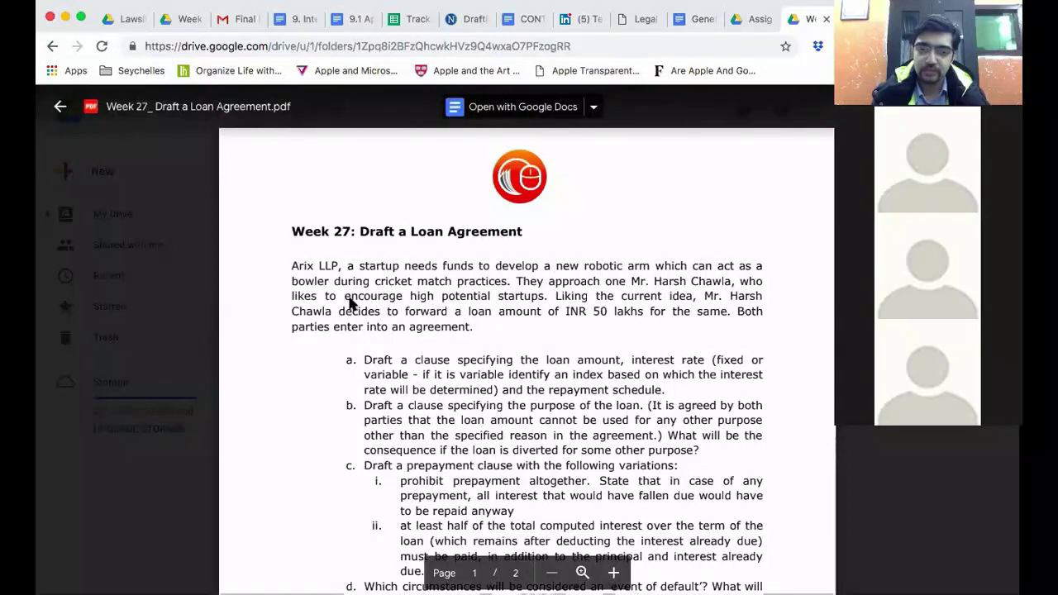
- Read through the Week 27 loan agreement assignment, from the scenario and loan amount questions to the arbitration question on page 2
scroll(562, 227, "down", 2)
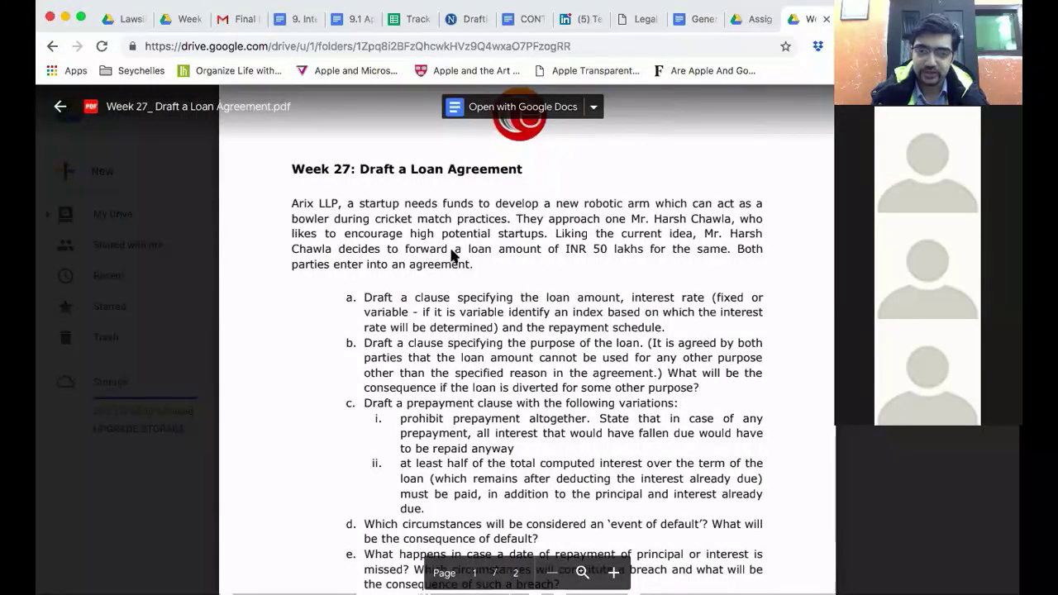
scroll(485, 291, "down", 1)
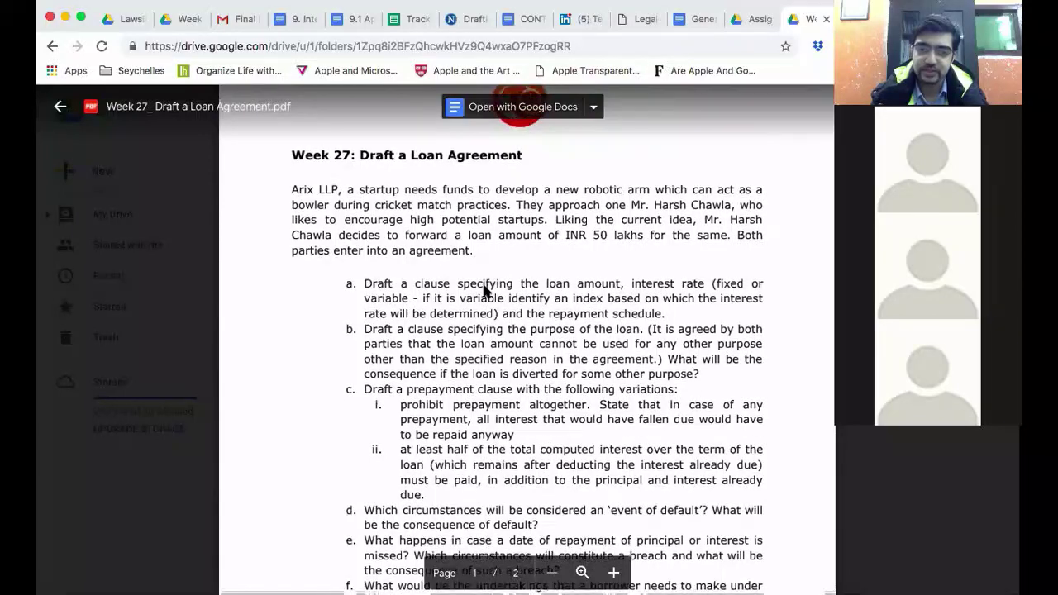
scroll(486, 291, "down", 2)
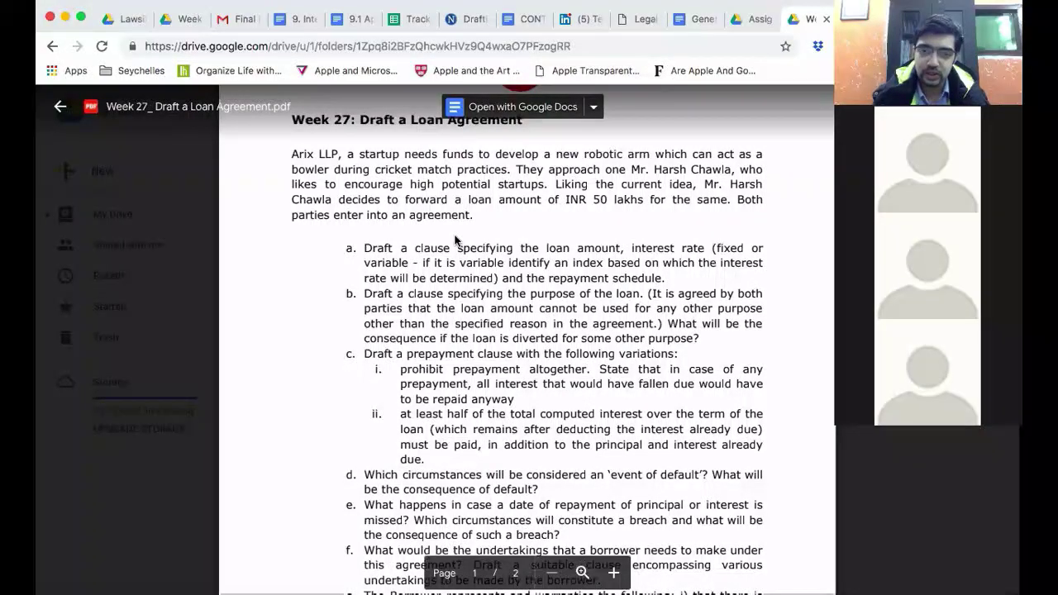
scroll(453, 240, "down", 1)
scroll(454, 240, "down", 2)
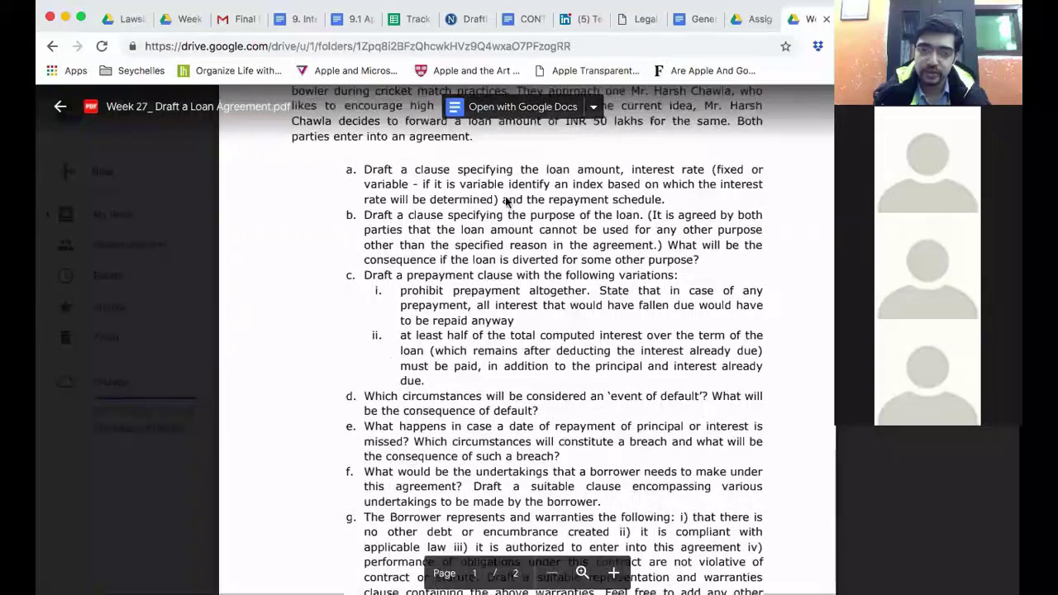
scroll(390, 200, "up", 1)
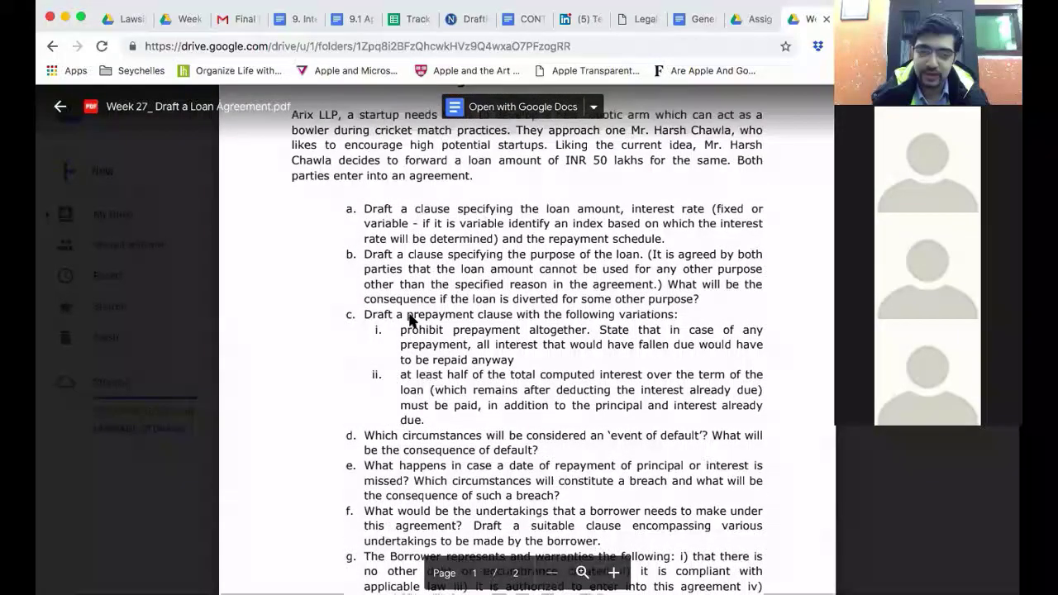
scroll(410, 320, "down", 3)
scroll(410, 320, "down", 10)
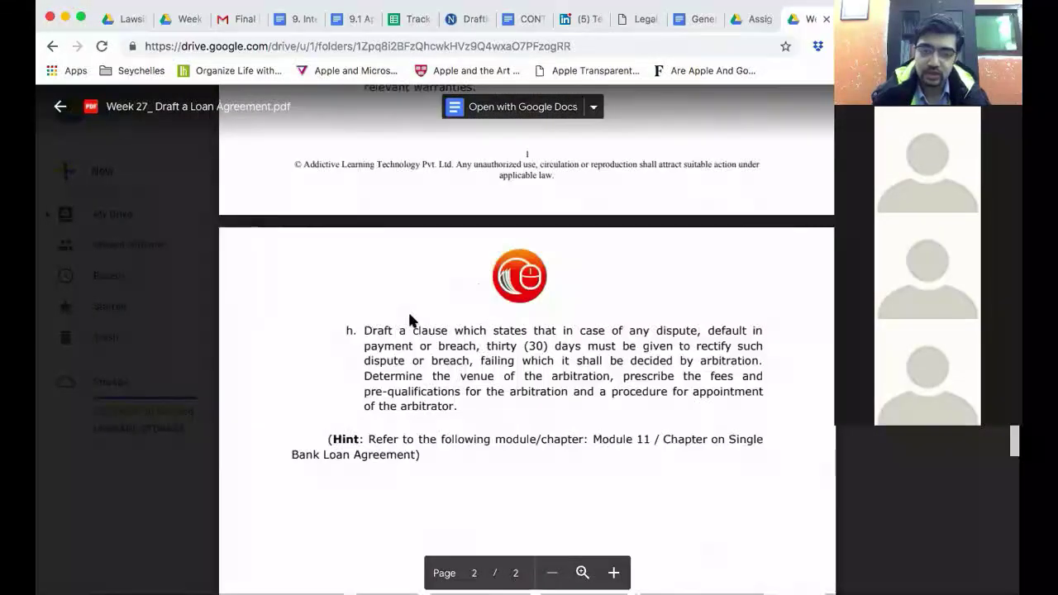
scroll(409, 320, "up", 8)
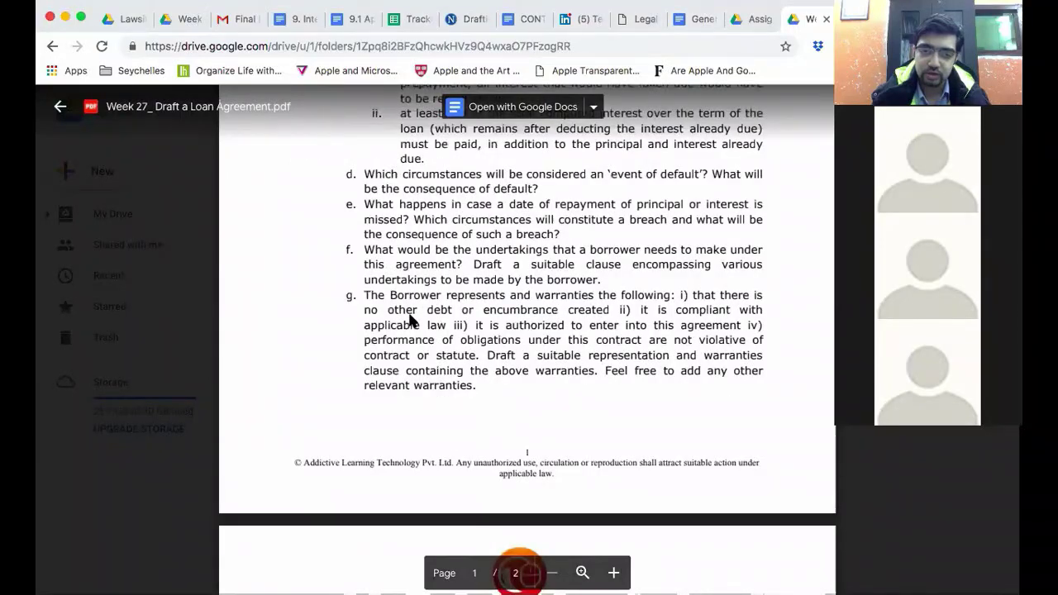
scroll(410, 320, "up", 2)
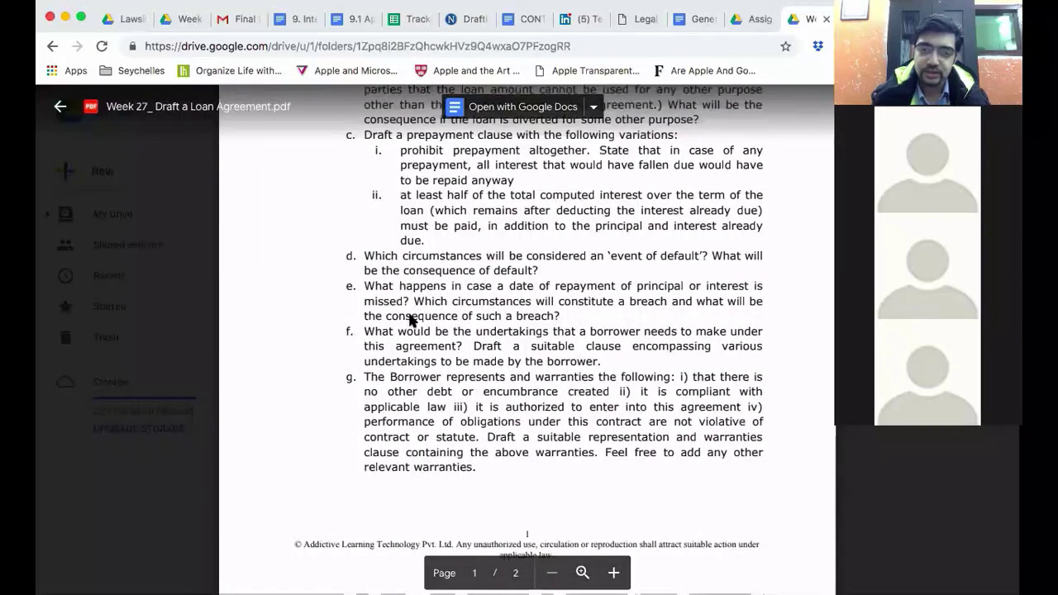
scroll(410, 320, "up", 5)
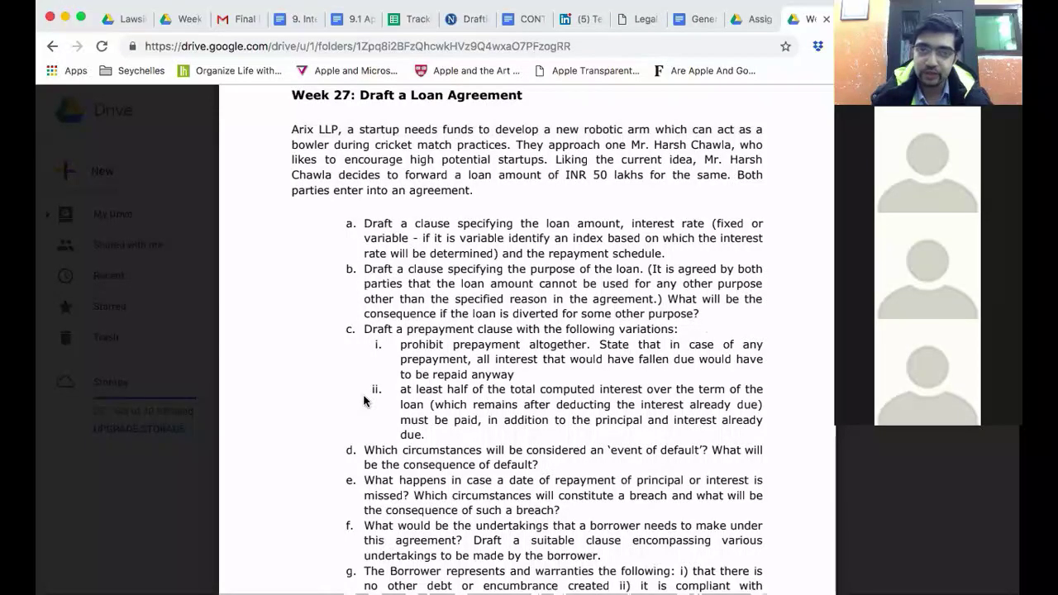
- Examine assignment questions c to h on prepayment, events of default, missed repayment, borrower undertakings, warranties and dispute arbitration
scroll(363, 401, "down", 3)
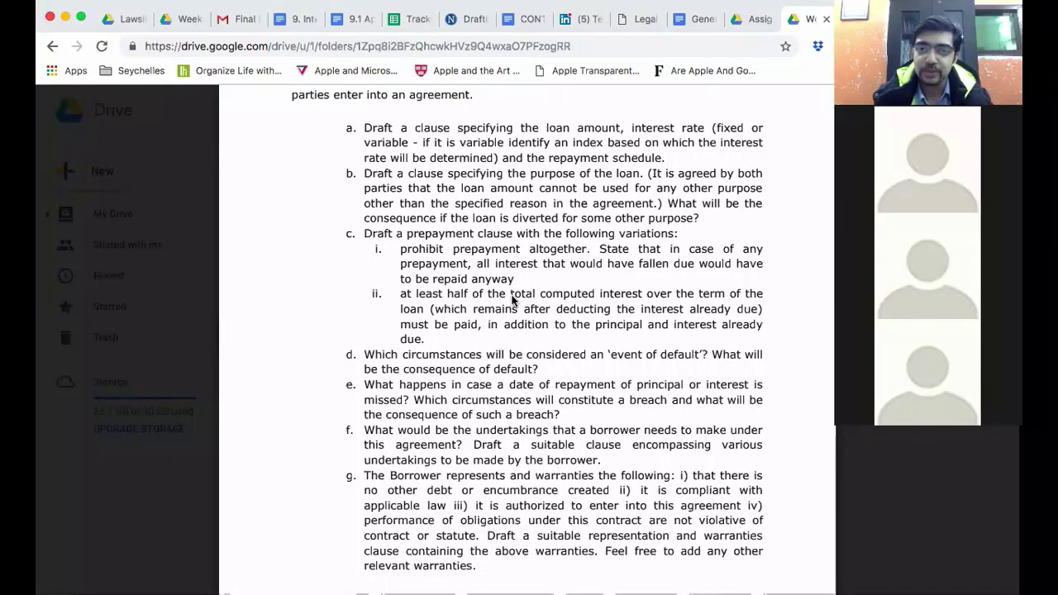
scroll(512, 300, "up", 1)
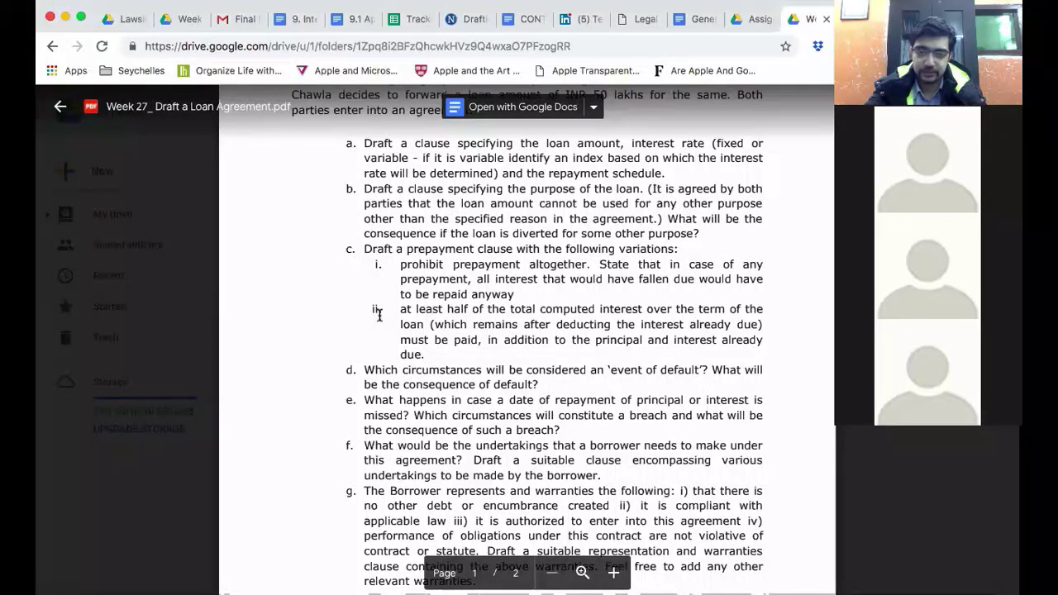
scroll(378, 317, "down", 3)
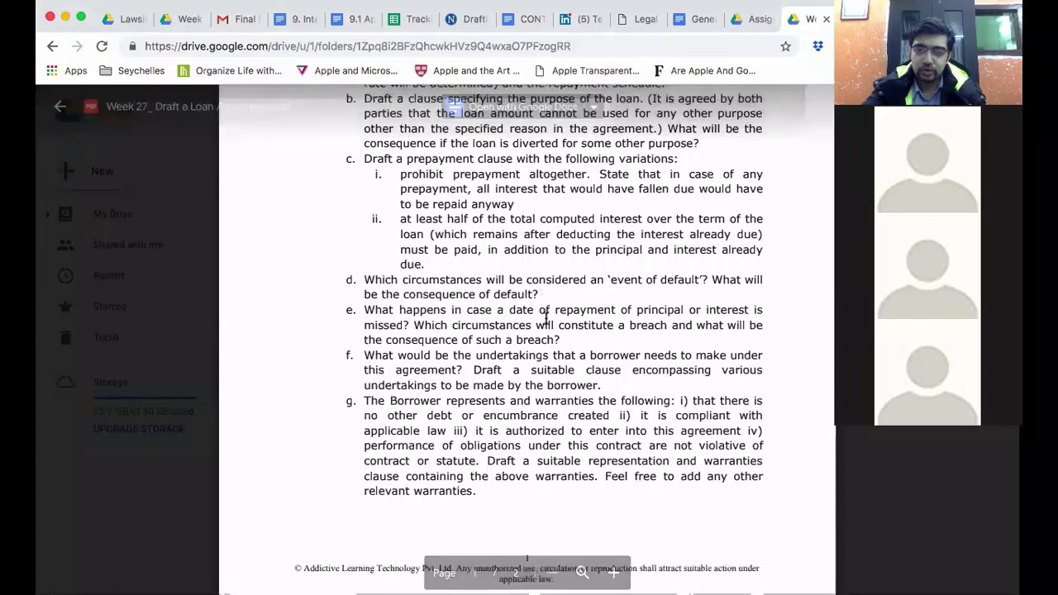
scroll(417, 333, "down", 1)
scroll(417, 334, "down", 1)
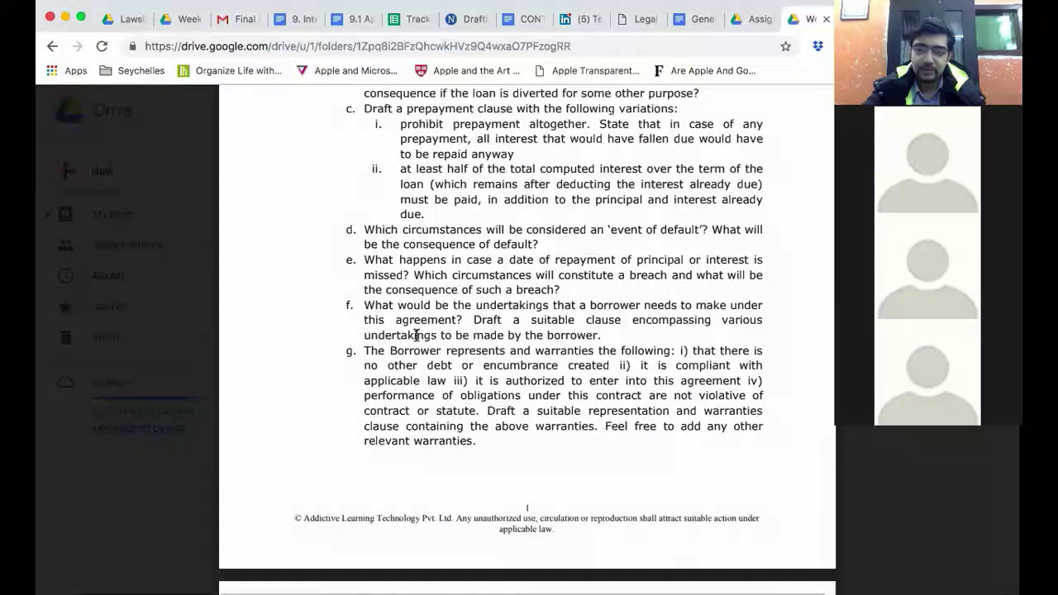
scroll(417, 334, "down", 1)
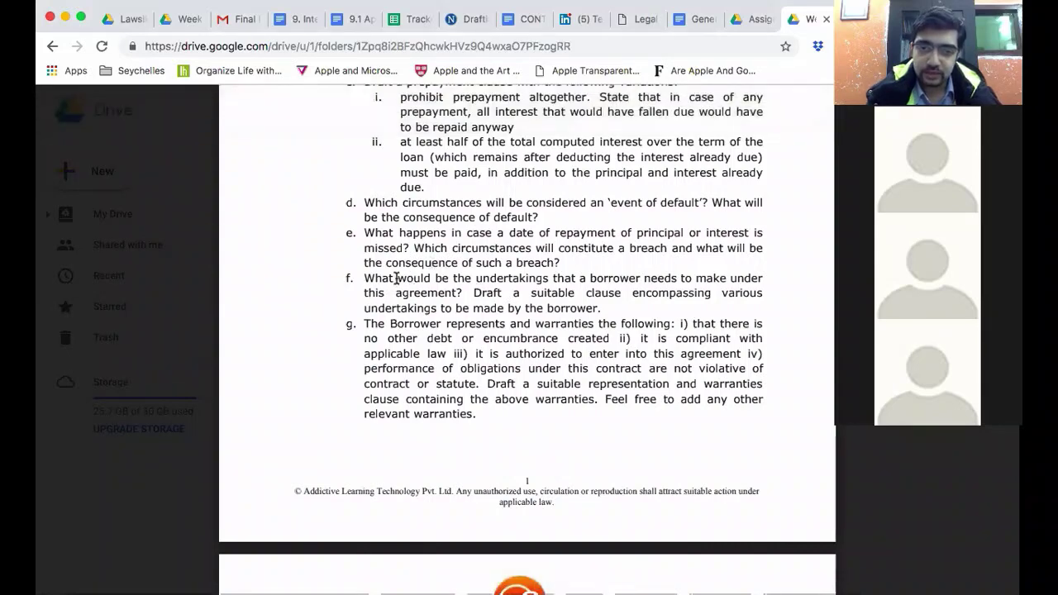
left_click_drag(398, 279, 487, 309)
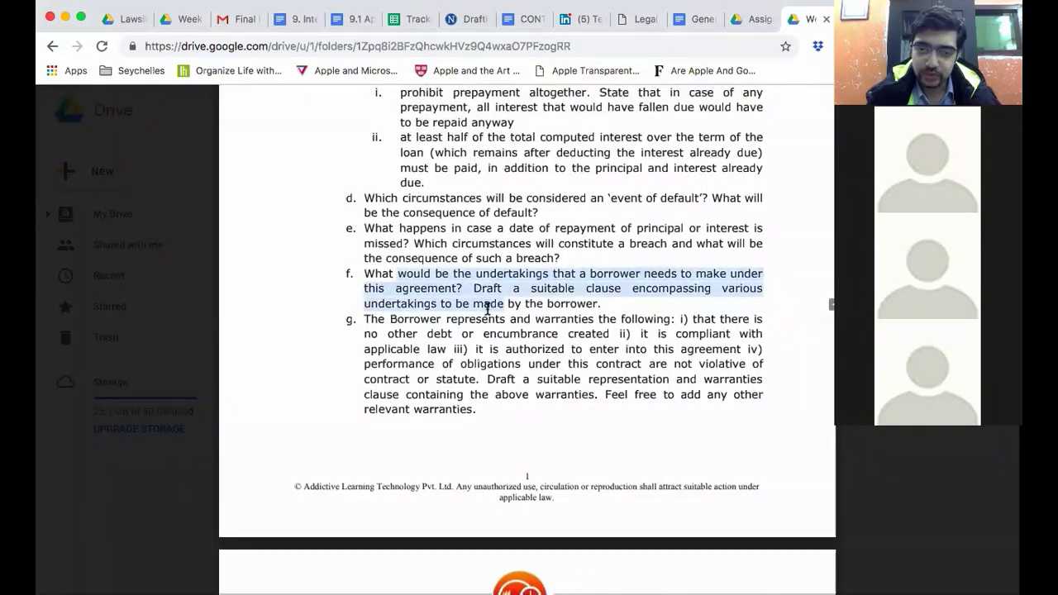
scroll(488, 308, "down", 3)
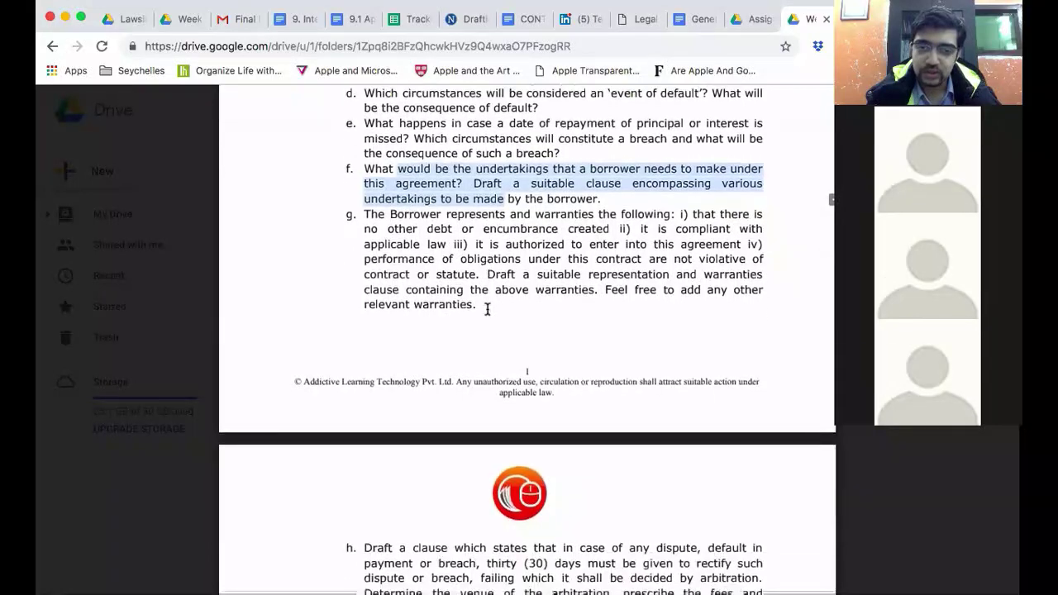
left_click(444, 222)
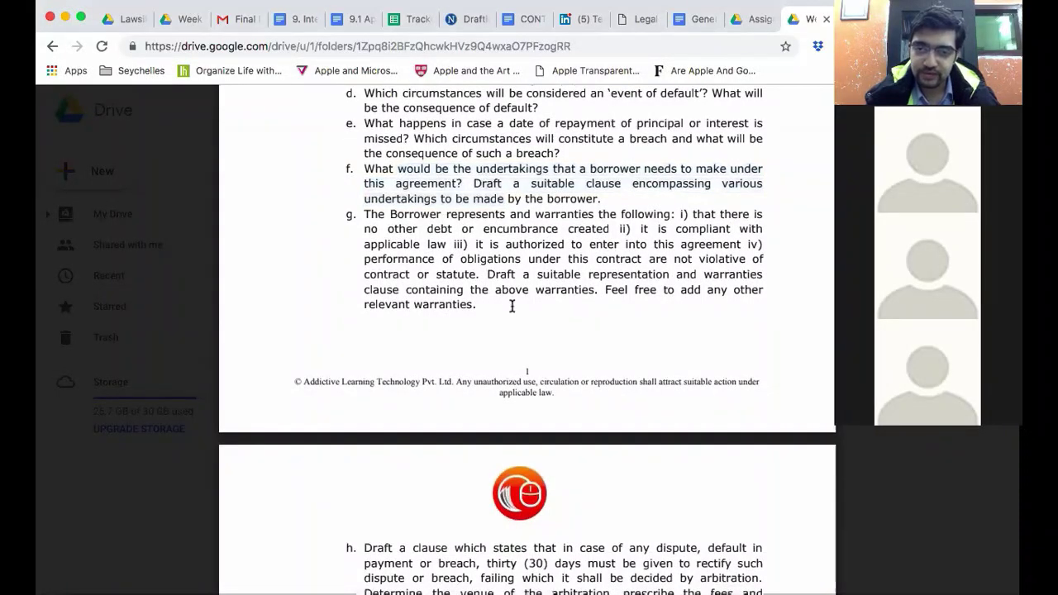
scroll(512, 308, "down", 2)
scroll(512, 307, "down", 1)
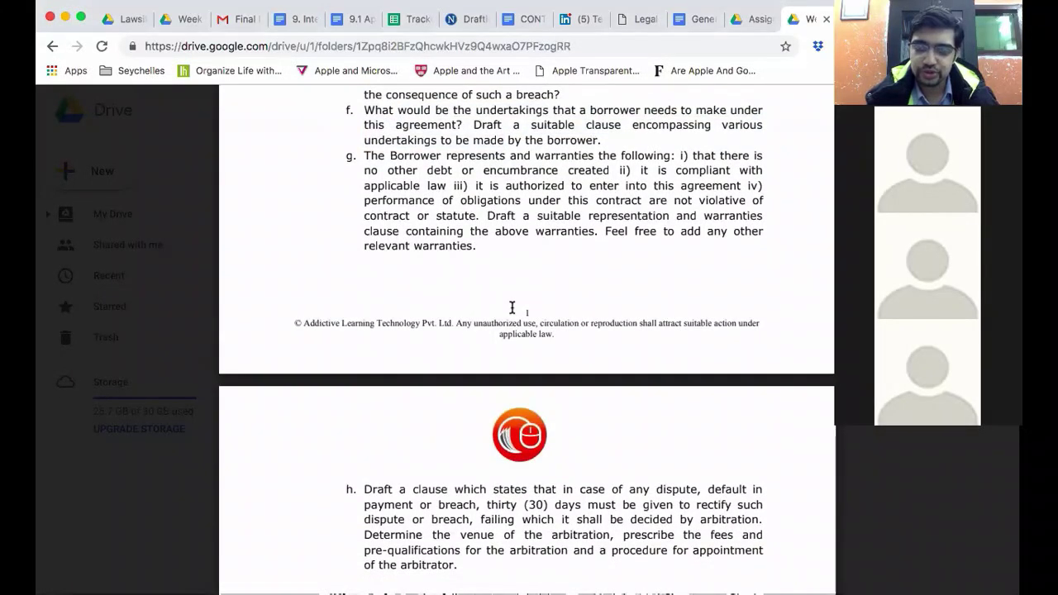
scroll(511, 306, "down", 2)
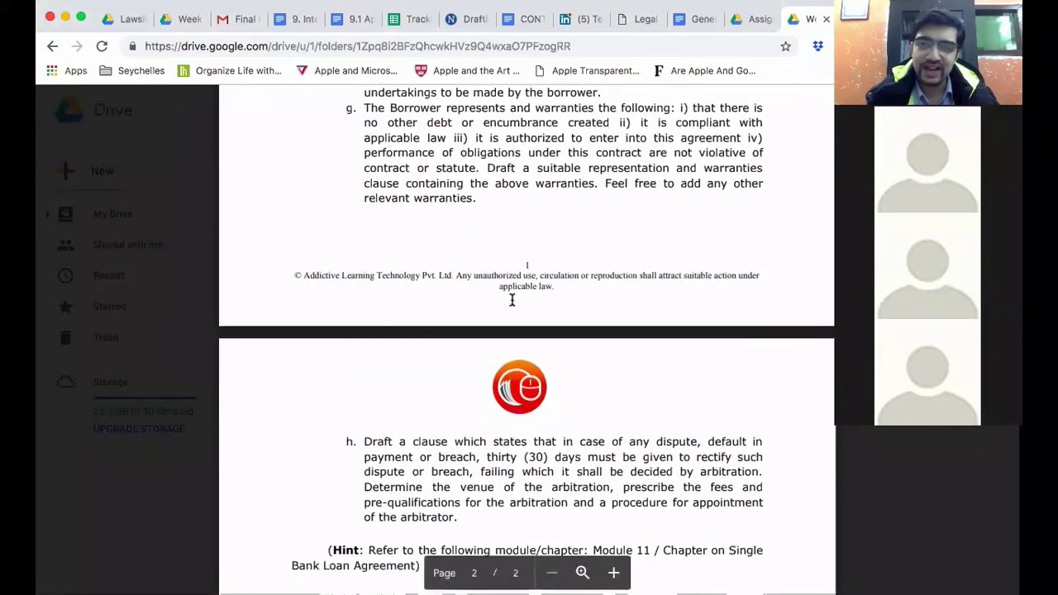
scroll(511, 300, "down", 5)
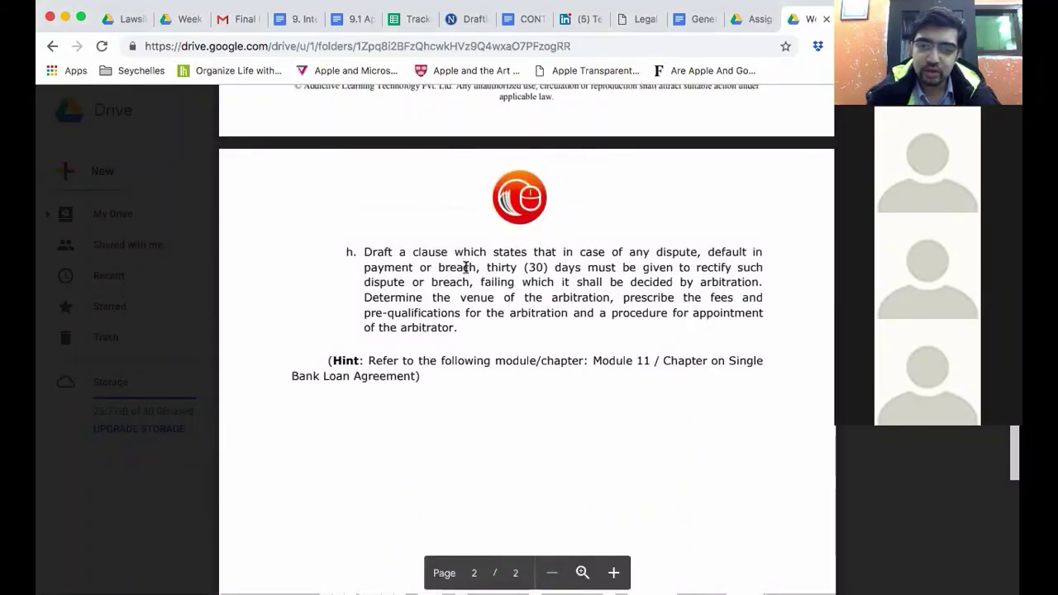
left_click_drag(466, 266, 512, 299)
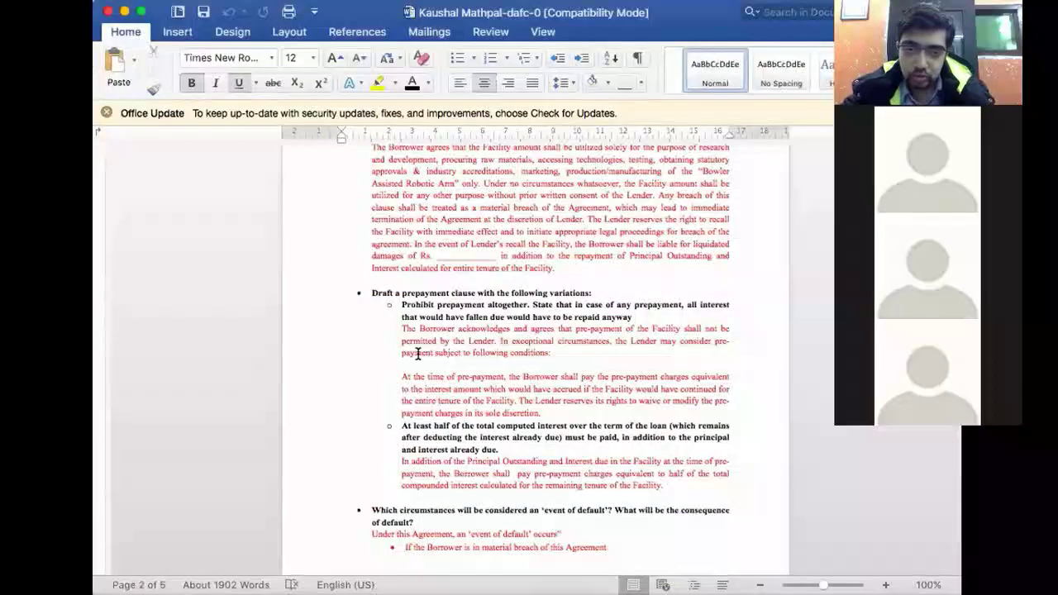
- Examine the submitted Word draft's answer on prohibiting prepayment, including the exceptional circumstances wording and the pre-payment charges
scroll(405, 302, "down", 1)
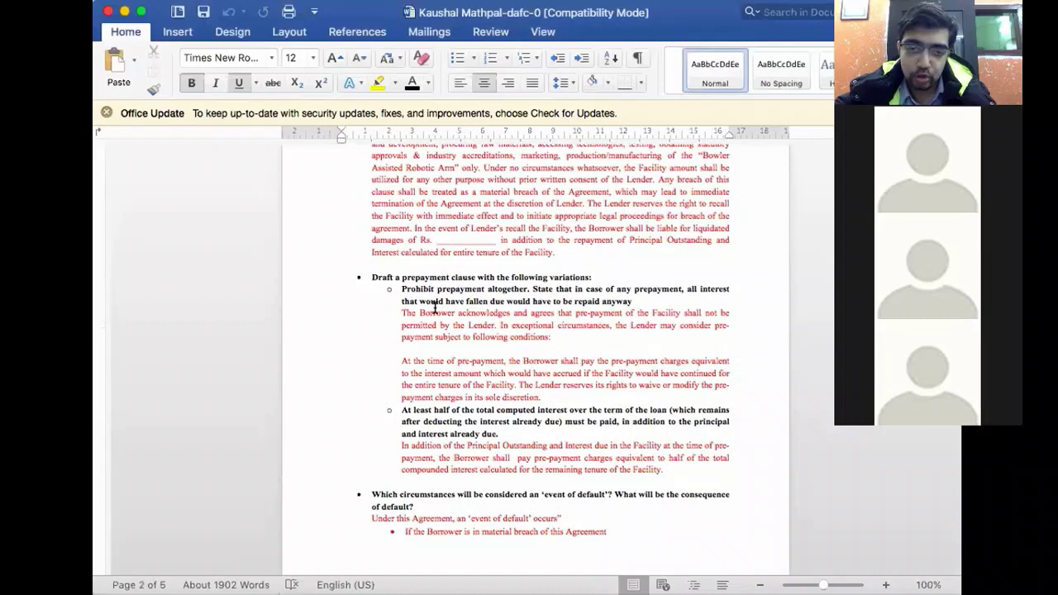
left_click(483, 315)
left_click_drag(521, 314, 630, 329)
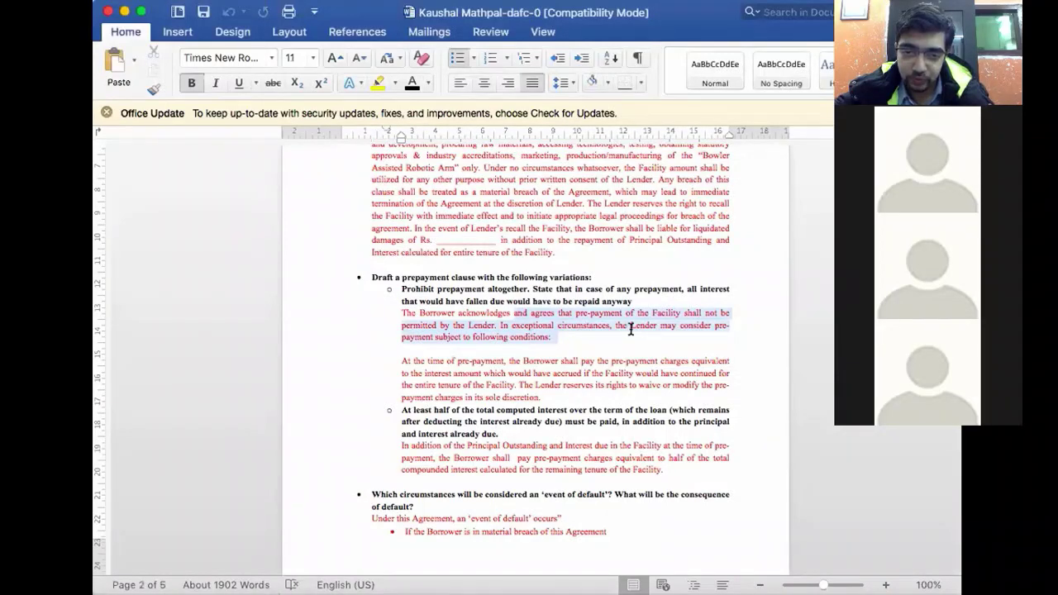
left_click(506, 385)
scroll(505, 385, "down", 3)
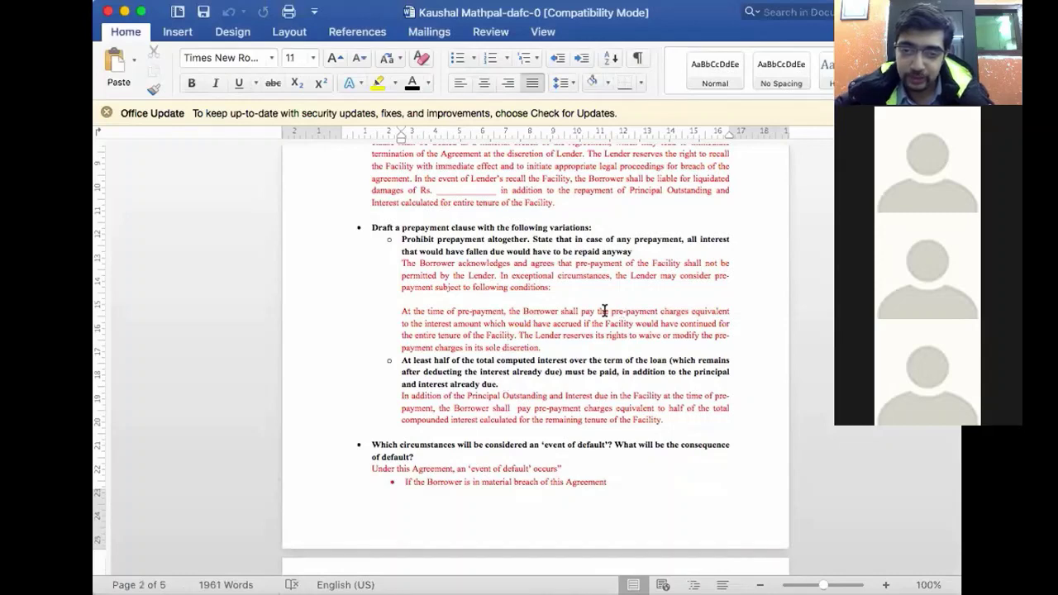
left_click_drag(421, 322, 516, 338)
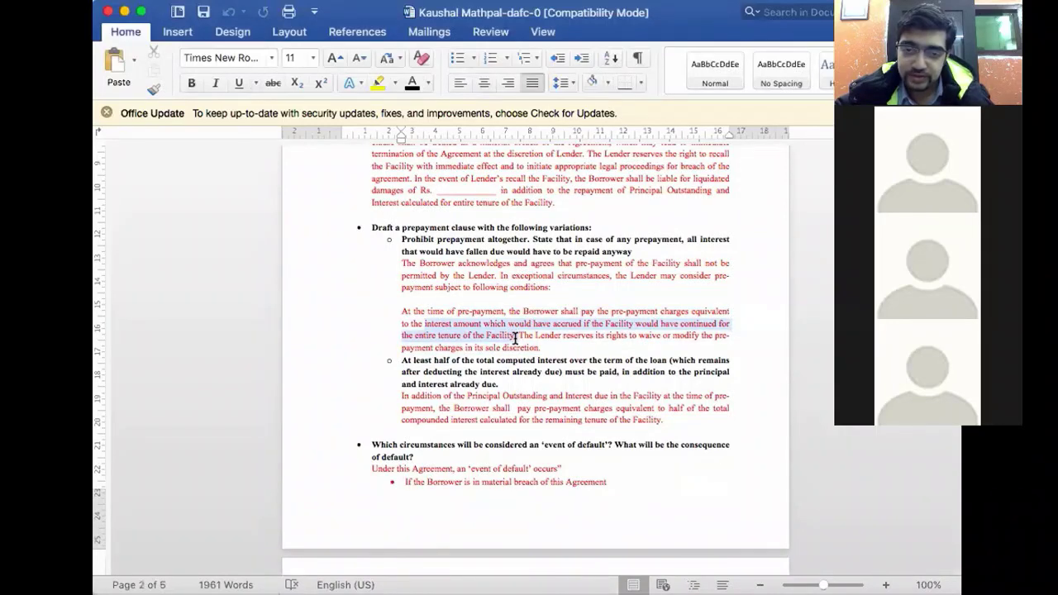
left_click(515, 337)
- Add a hyphen after "in its sole discretion." in the first prepayment variation and turn on Track Changes for the document
left_click(566, 343)
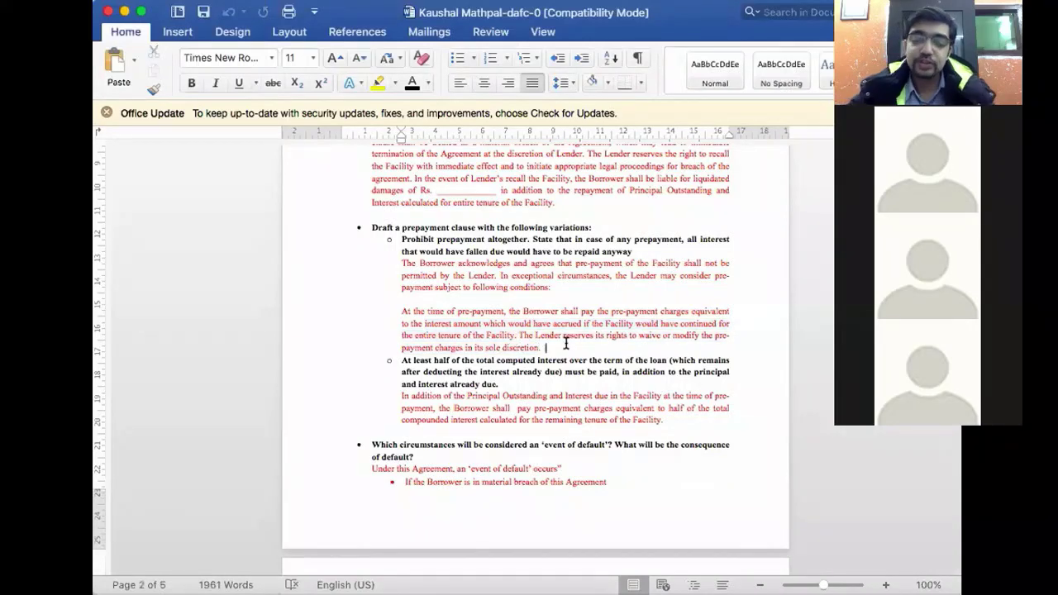
type("-")
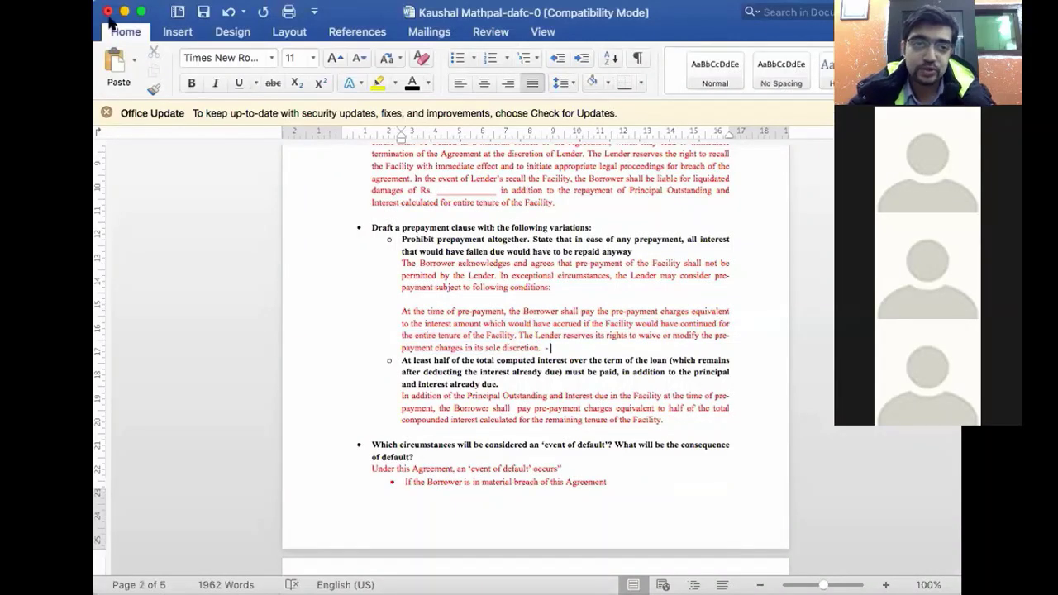
left_click(140, 297)
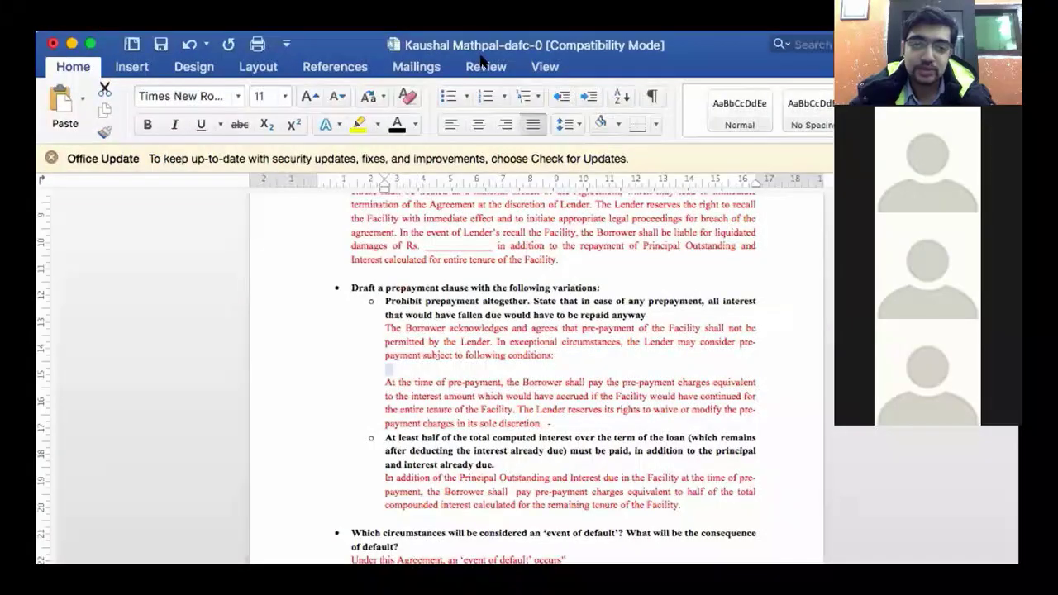
left_click(485, 30)
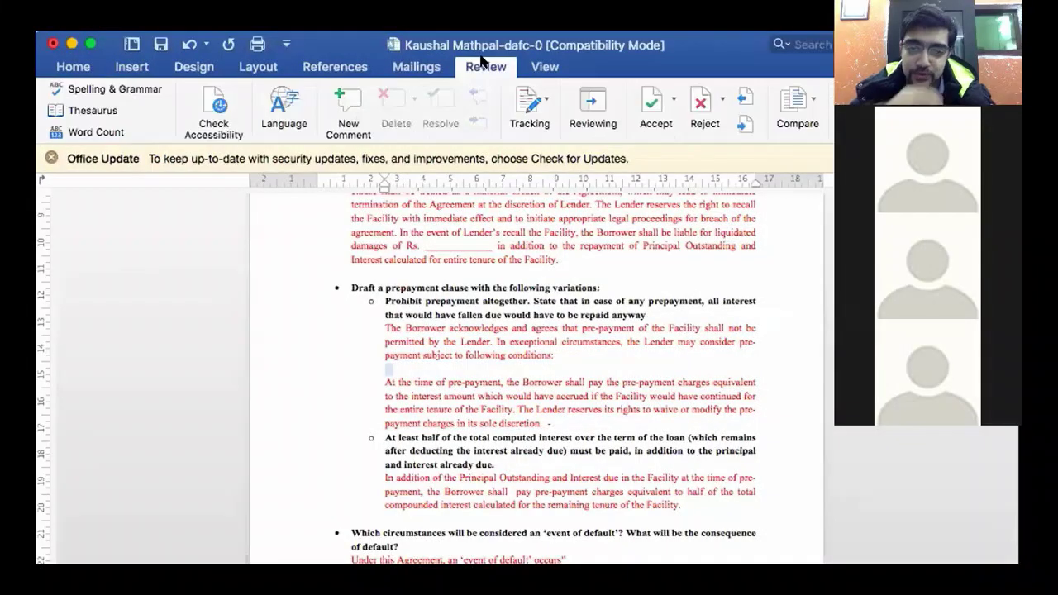
left_click(522, 101)
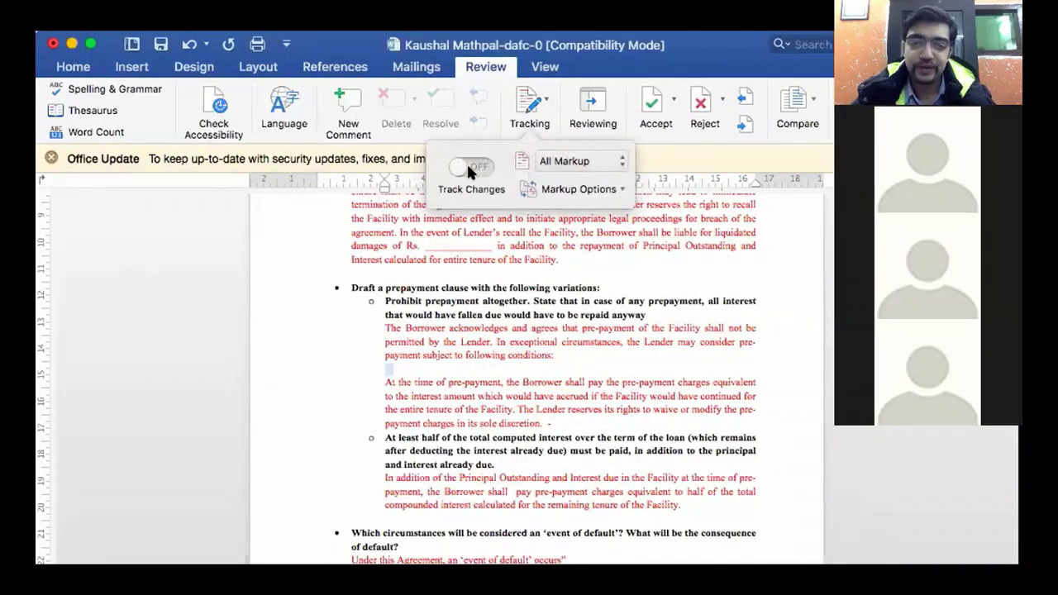
left_click(466, 164)
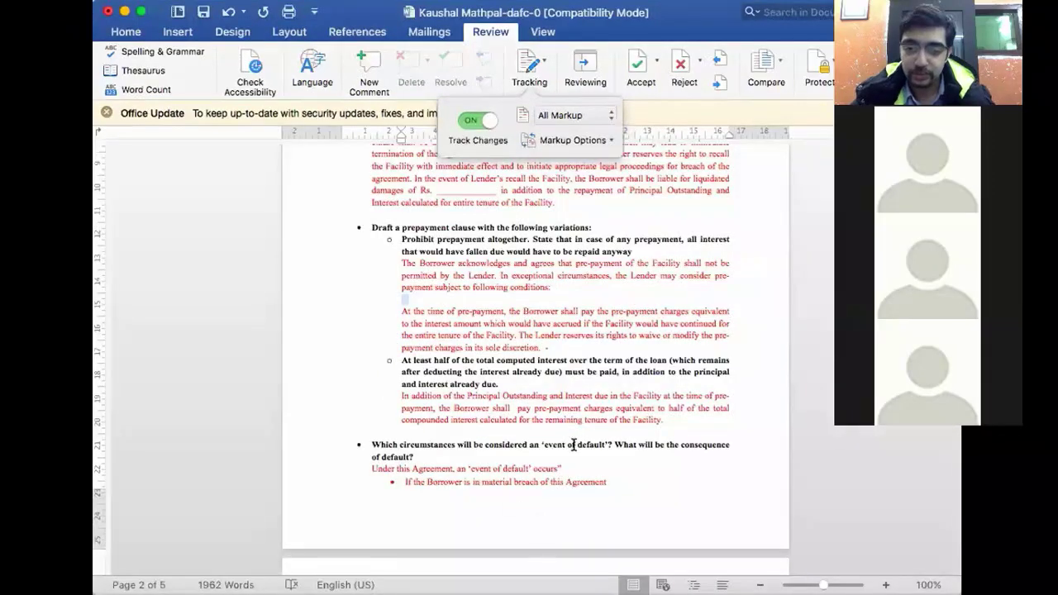
left_click(586, 458)
- Delete the paragraph beginning "The Borrower acknowledges and agrees" and the closing sentence reserving the Lender's rights to waive or modify pre-payment charges
triple_click(392, 264)
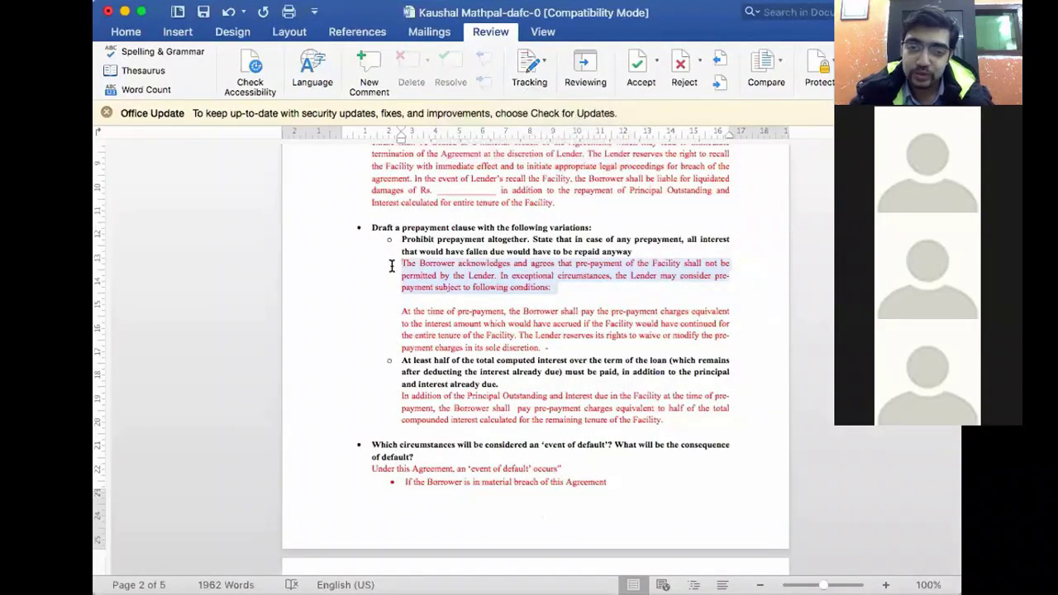
key("BackSpace")
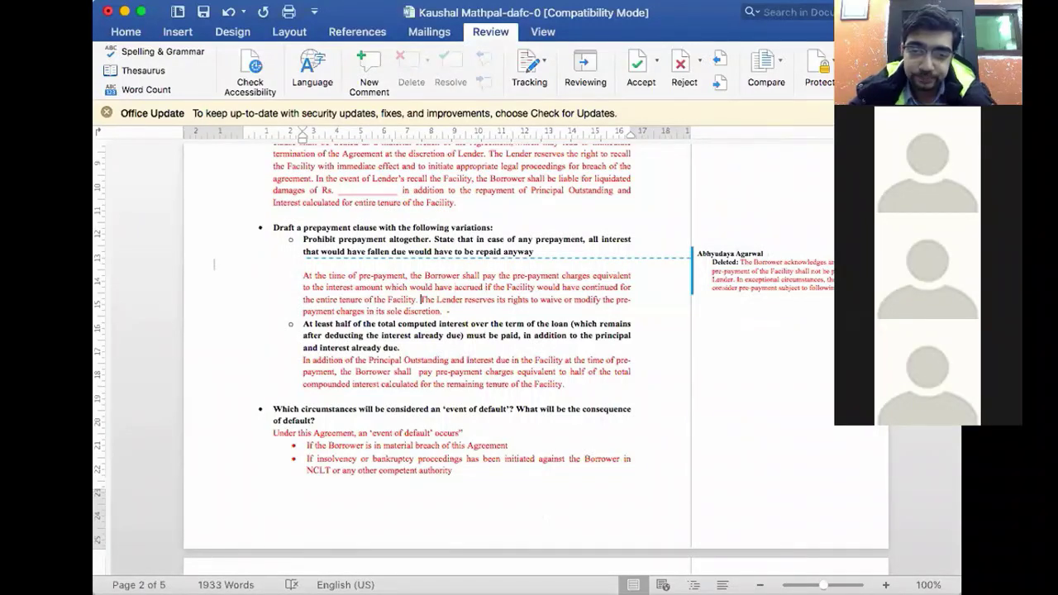
key("super+shift+Down")
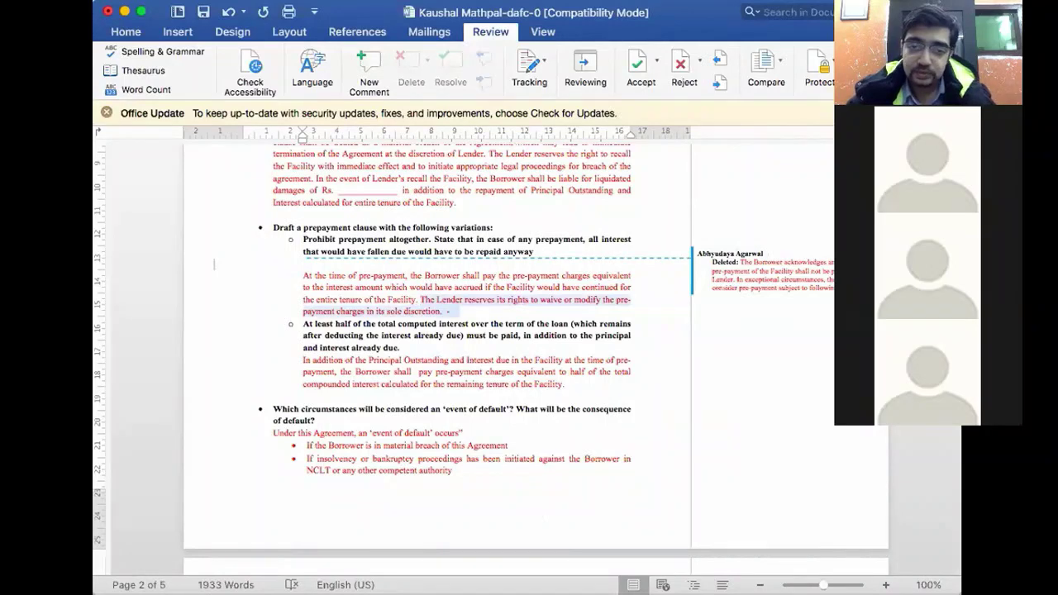
key("Delete")
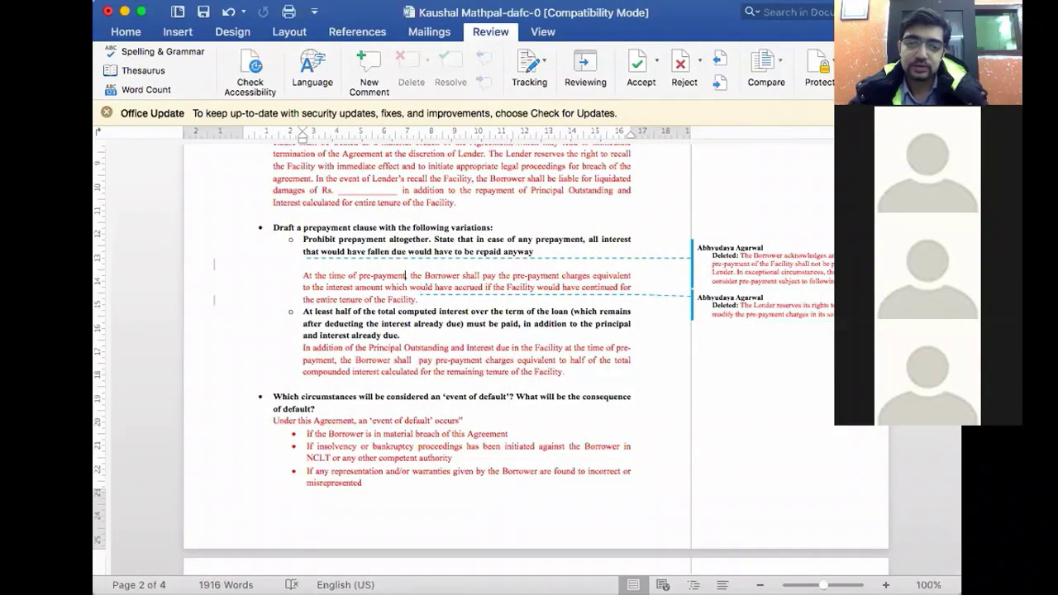
- Insert "of the Loan/ Facility" after "At the time of pre-payment" in the answer to the first prepayment variation
type("of the Loan")
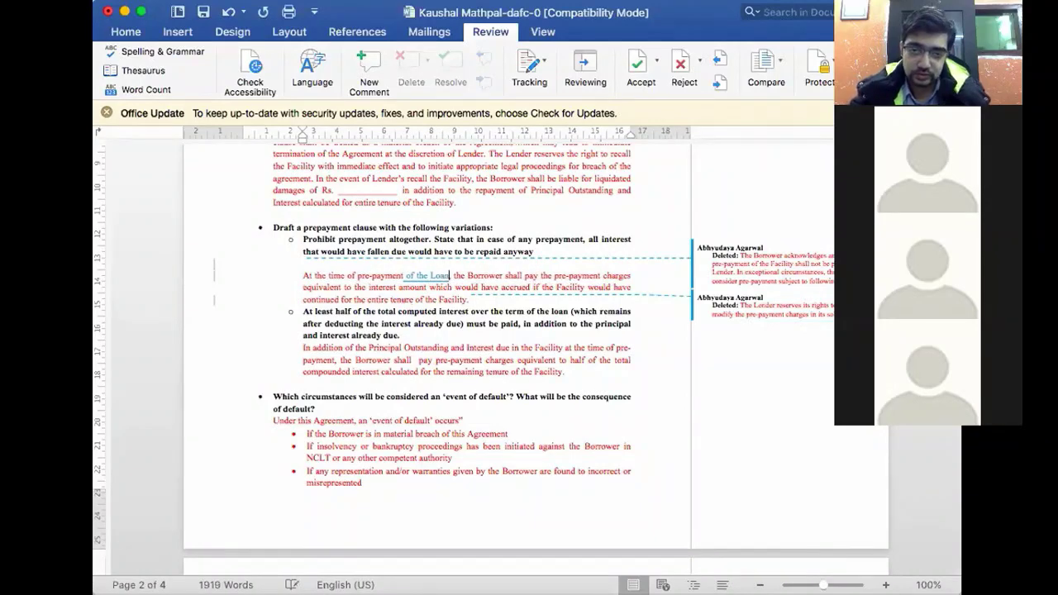
scroll(429, 254, "down", 1)
type("a who")
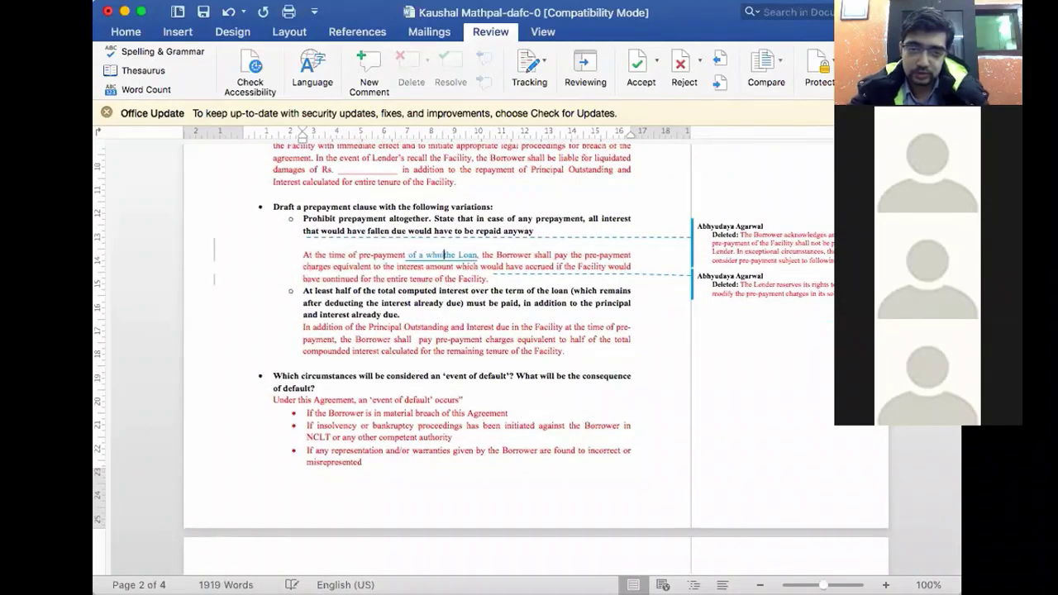
key("BackSpace")
key("BackSpace")
key("BackSpace")
key("BackSpace")
key("BackSpace")
scroll(444, 254, "down", 3)
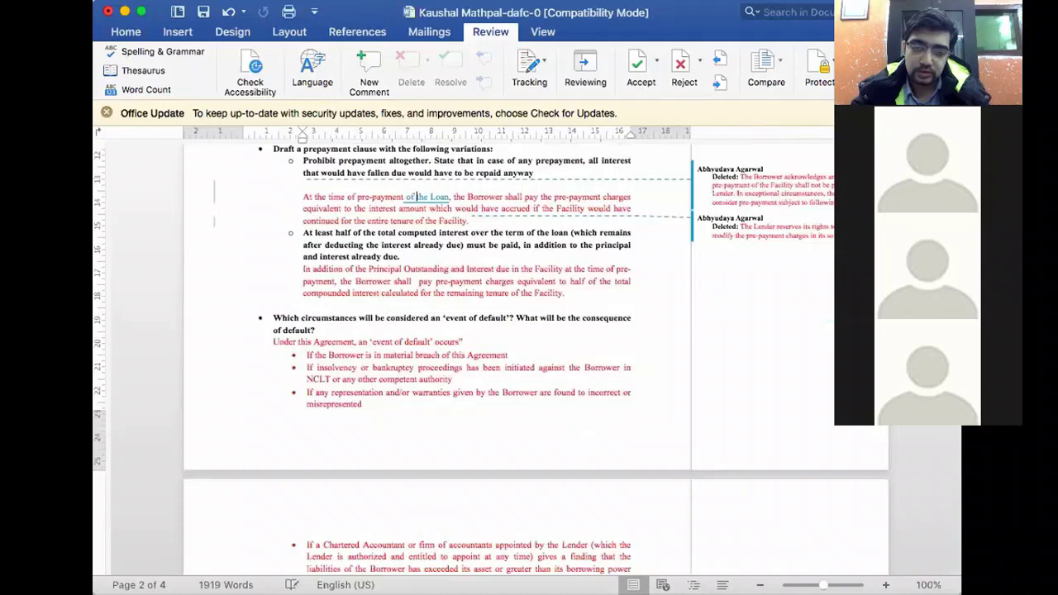
key("BackSpace")
key("BackSpace")
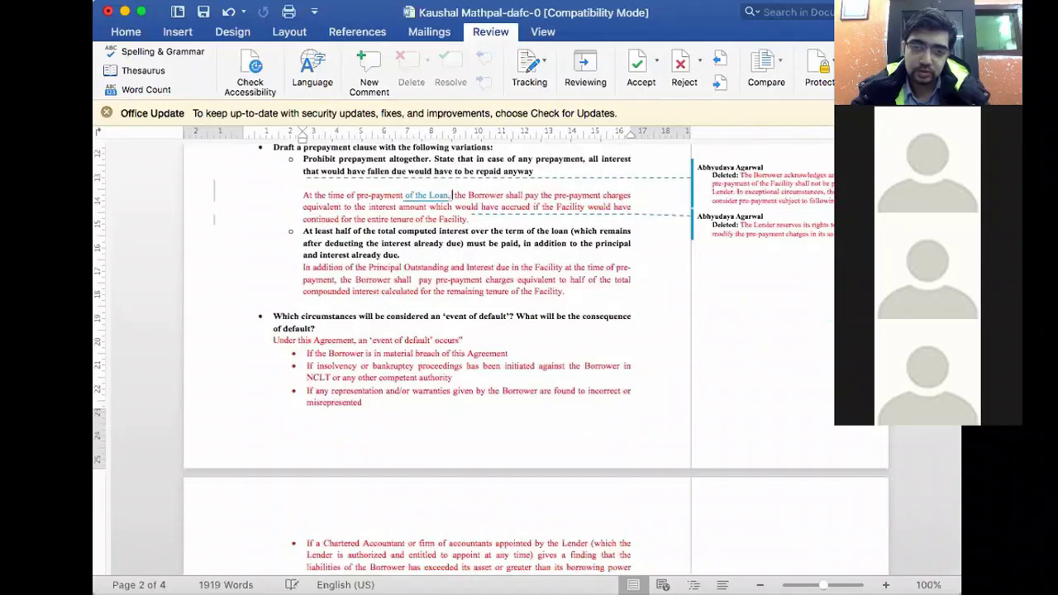
type("/ I acility")
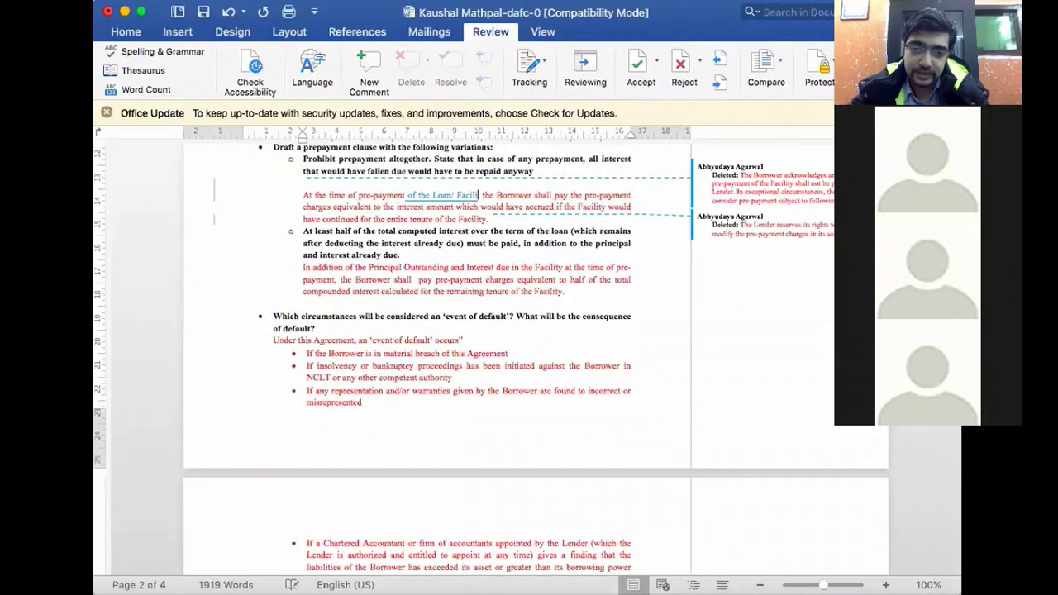
- Examine the draft's second prepayment variation, focusing on the pre-payment charges set at half of the total compounded interest
scroll(300, 219, "down", 1)
left_click(325, 232)
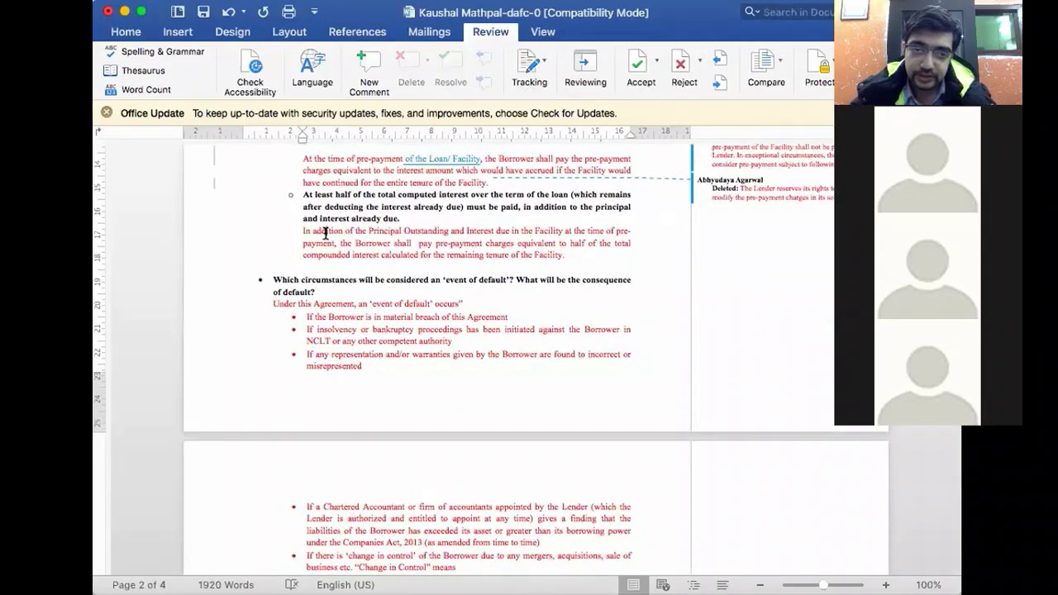
left_click_drag(522, 231, 463, 248)
left_click(507, 239)
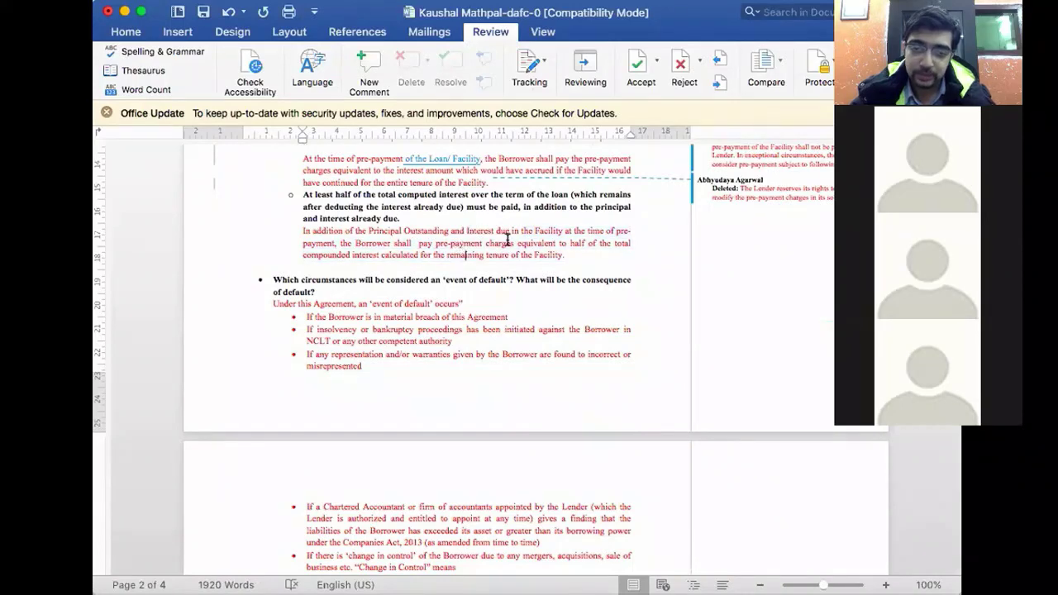
left_click_drag(559, 243, 390, 253)
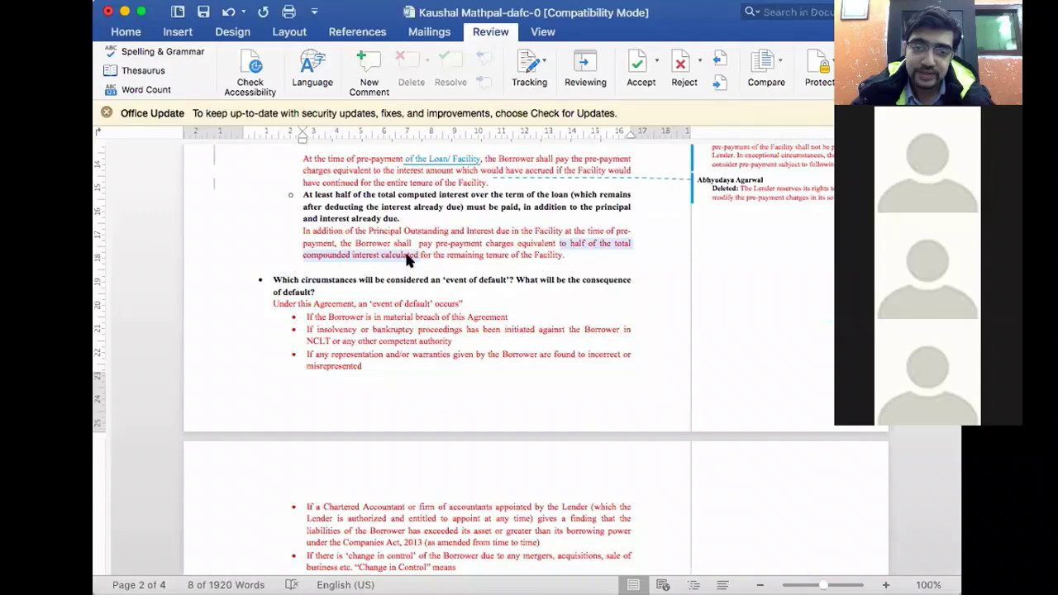
left_click(407, 253)
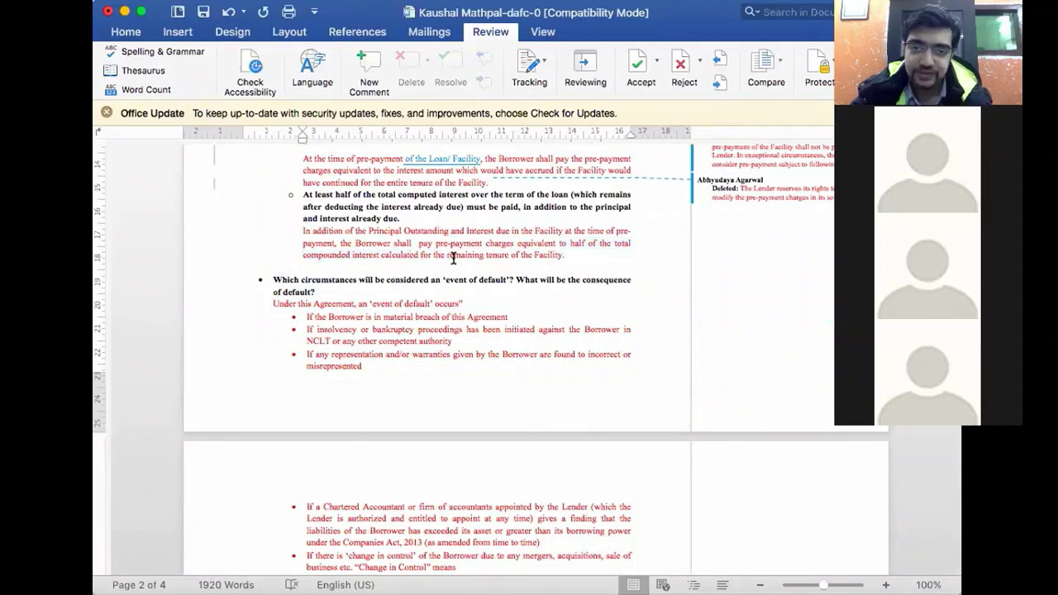
scroll(319, 216, "up", 1)
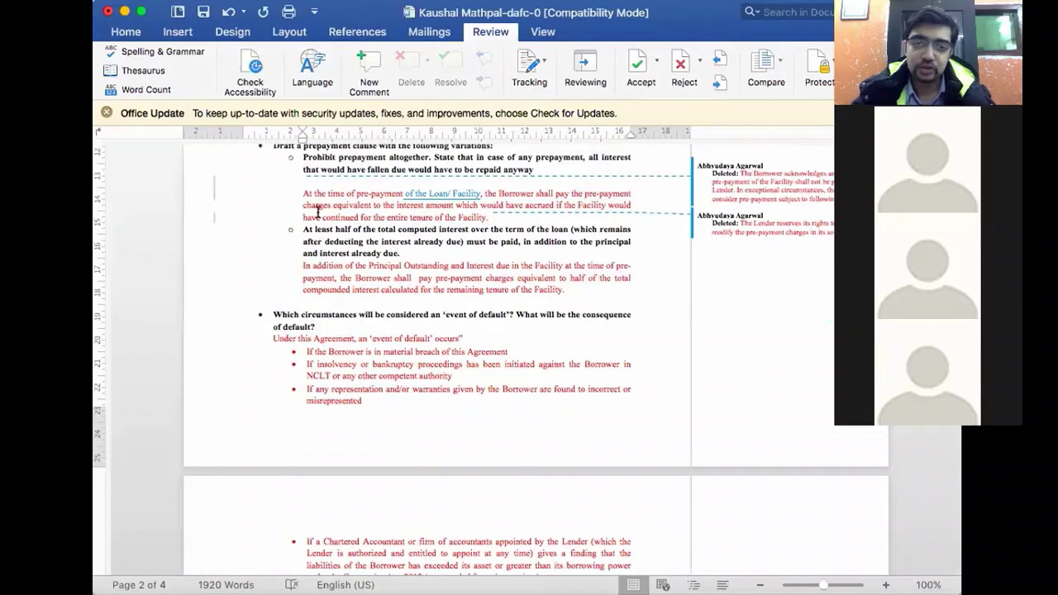
scroll(317, 207, "up", 1)
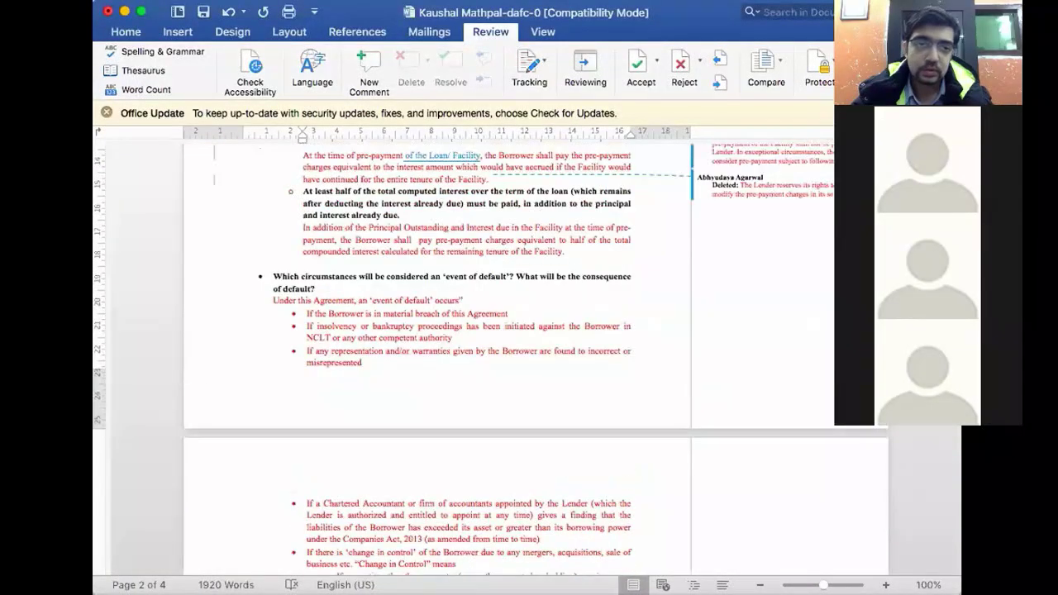
- Switch to another submitted draft and examine its section c answers on both prepayment variations at 110% zoom
left_click(581, 391)
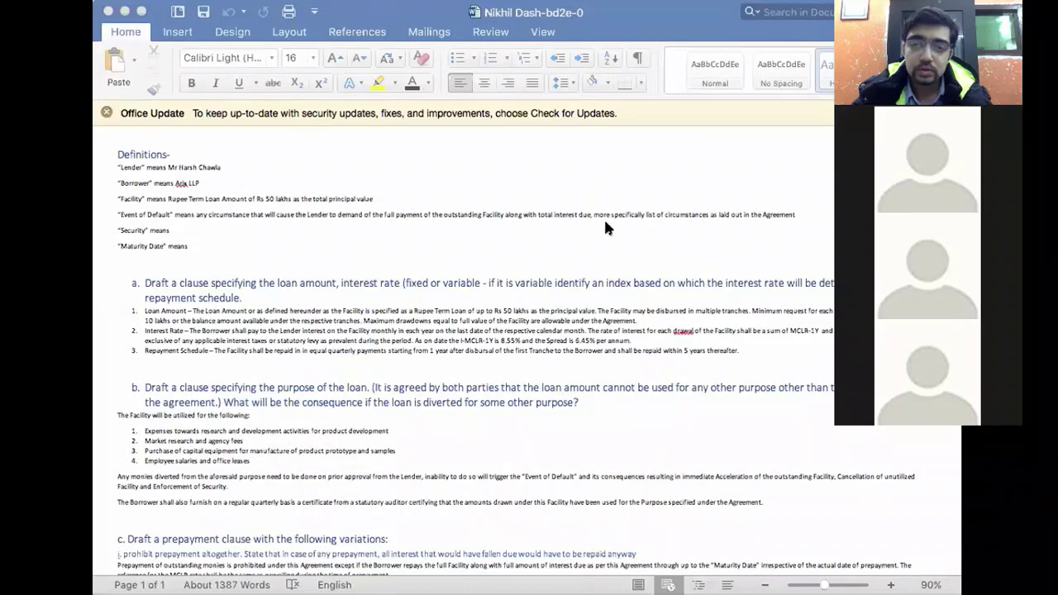
left_click(265, 198)
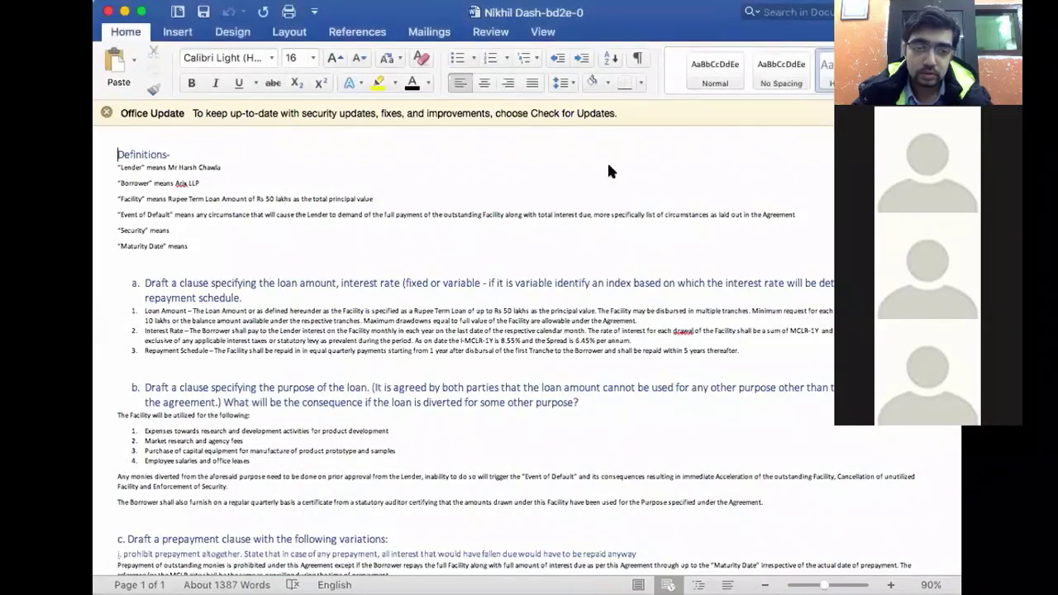
left_click(357, 403)
scroll(357, 397, "down", 5)
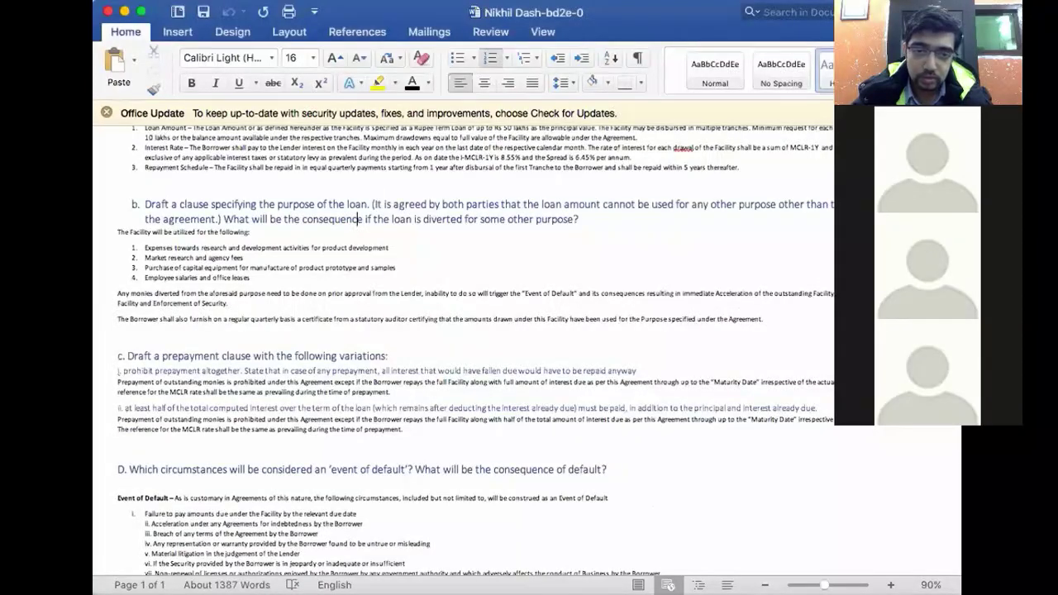
scroll(431, 18, "down", 2)
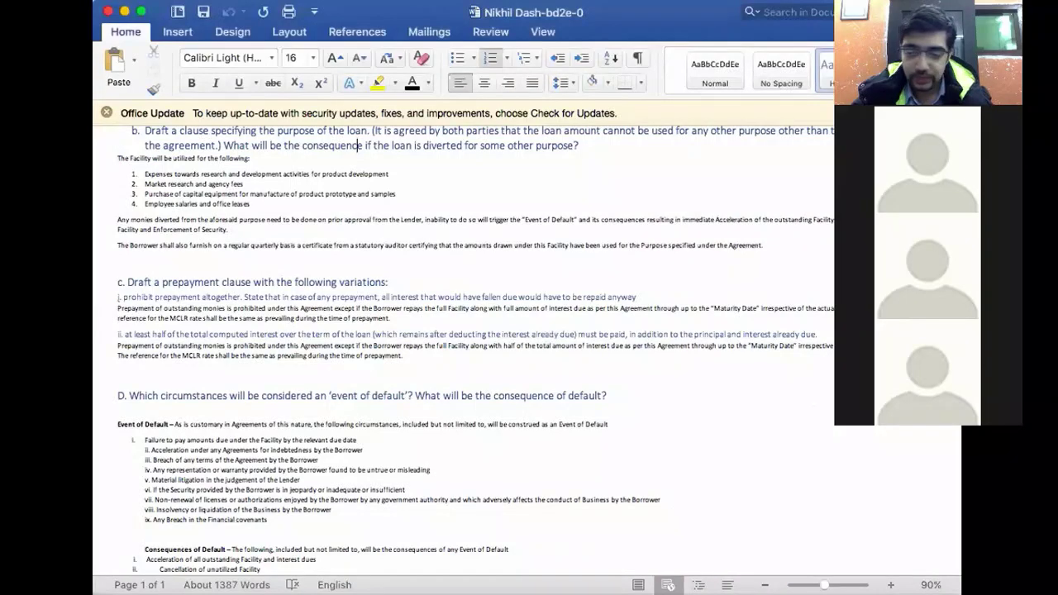
scroll(463, 347, "up", 1)
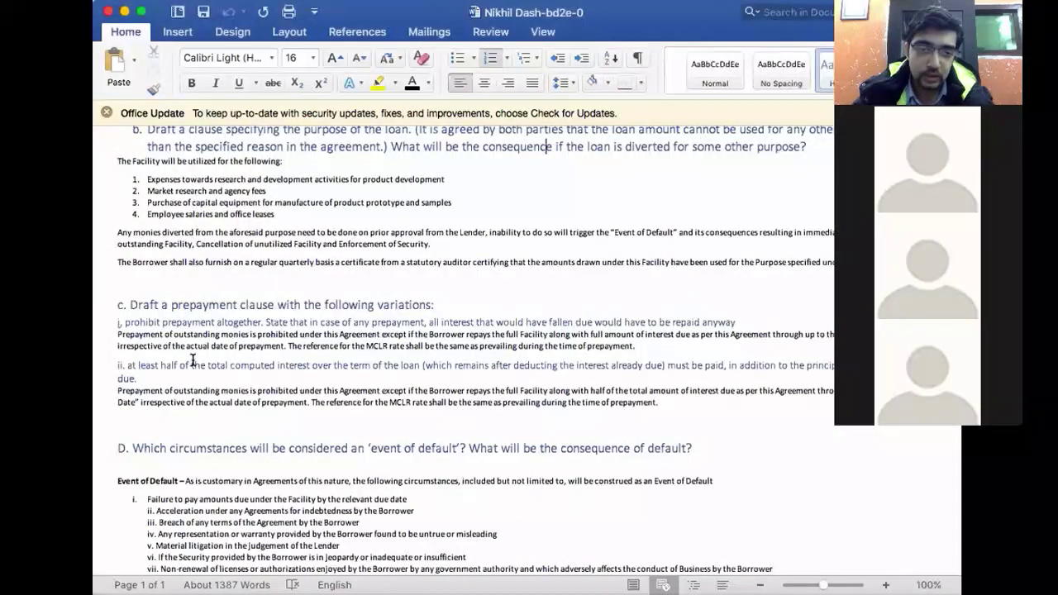
left_click(119, 350)
scroll(119, 351, "up", 1)
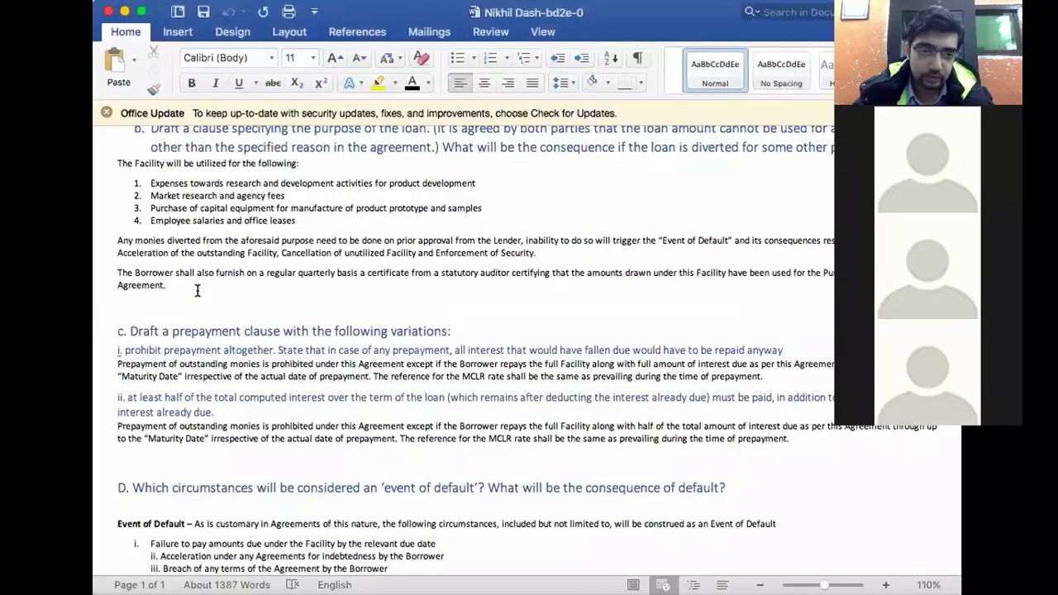
left_click(193, 364)
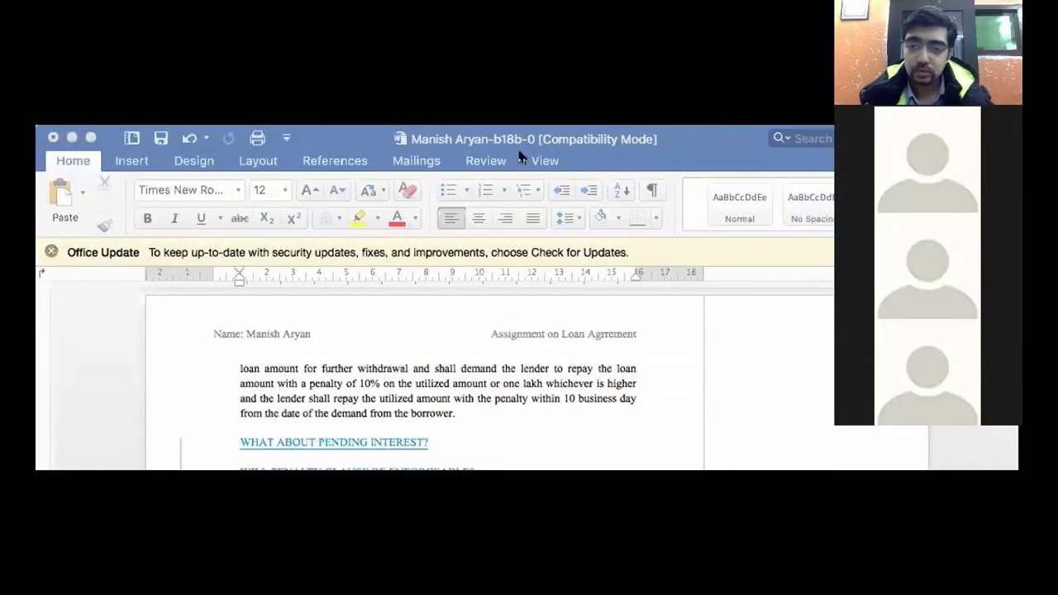
- Enlarge the window of the third submitted draft and examine Option 1 of its prepayment clause c
left_click(346, 138)
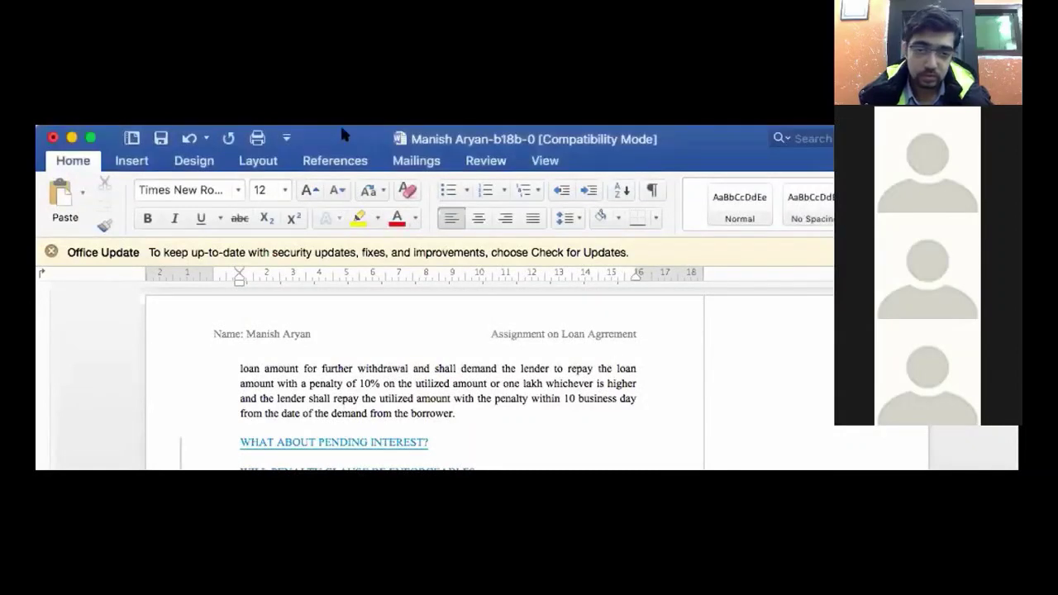
double_click(414, 140)
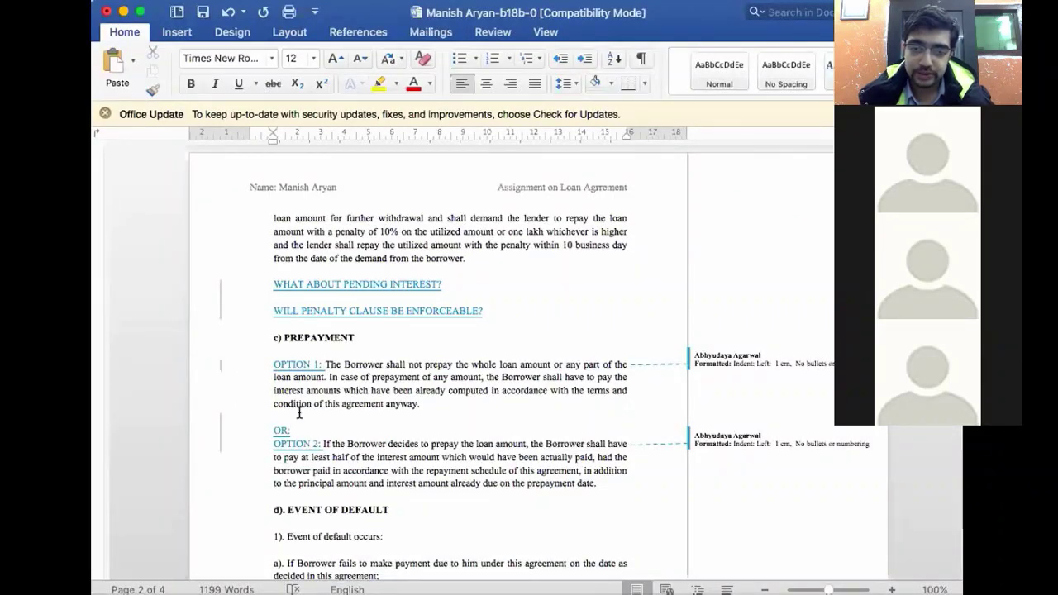
left_click(376, 376)
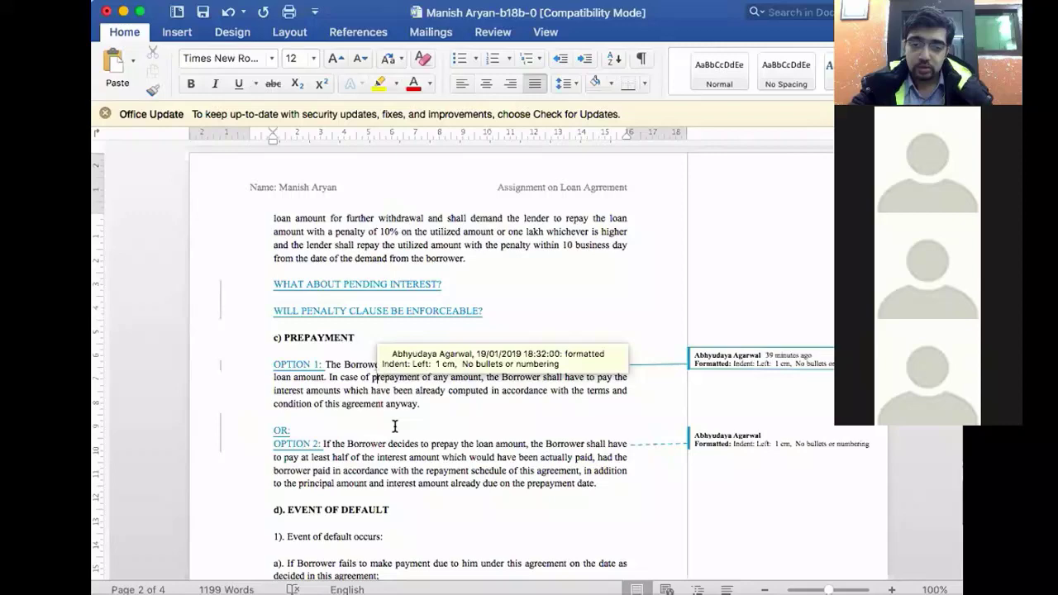
left_click(326, 358)
key("ctrl+shift+Down")
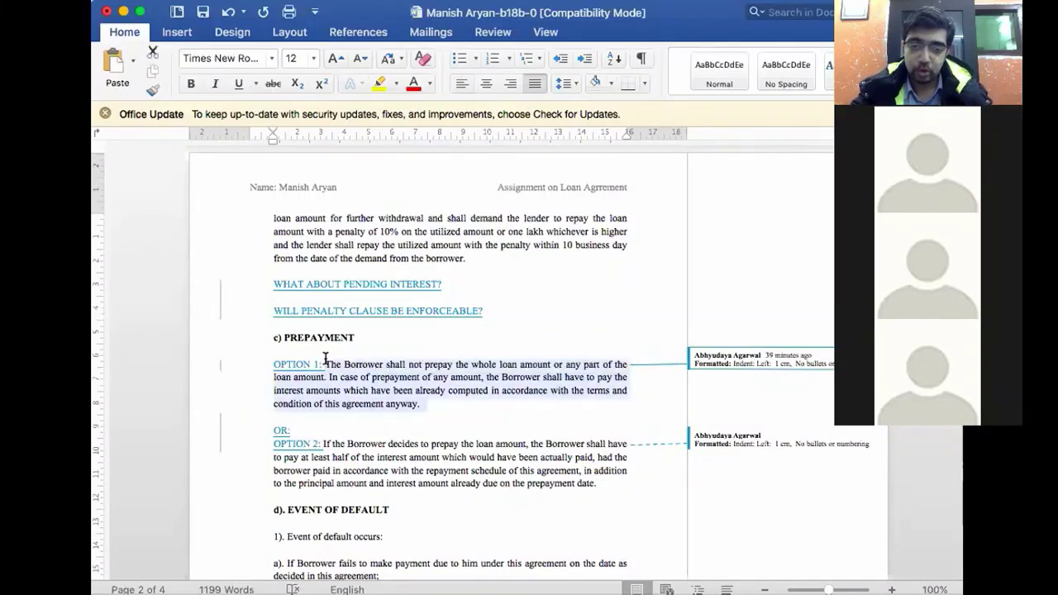
scroll(326, 357, "down", 3)
scroll(325, 357, "down", 1)
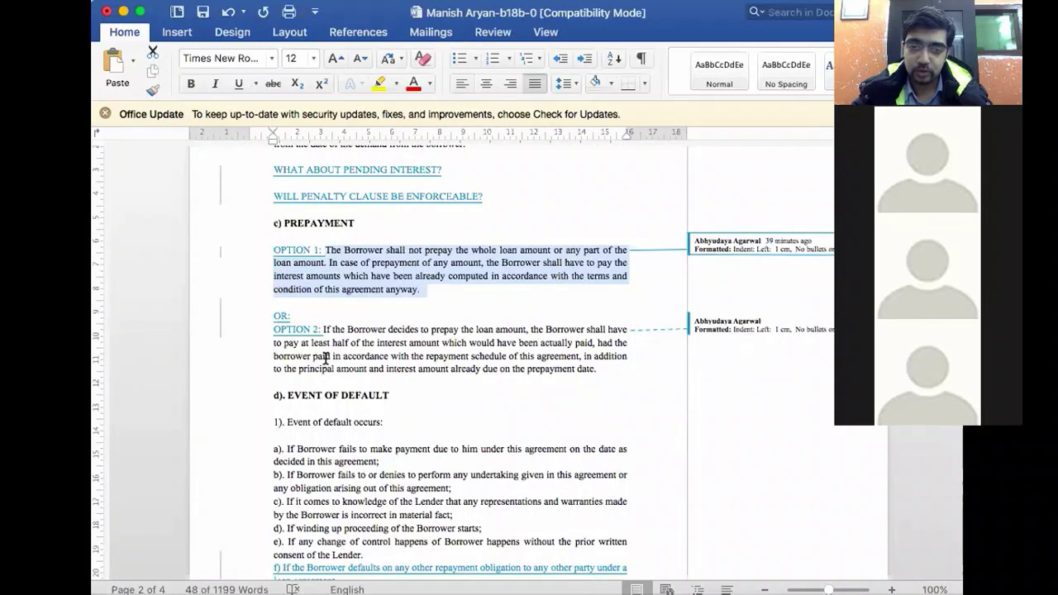
left_click(459, 267)
left_click_drag(459, 266, 476, 306)
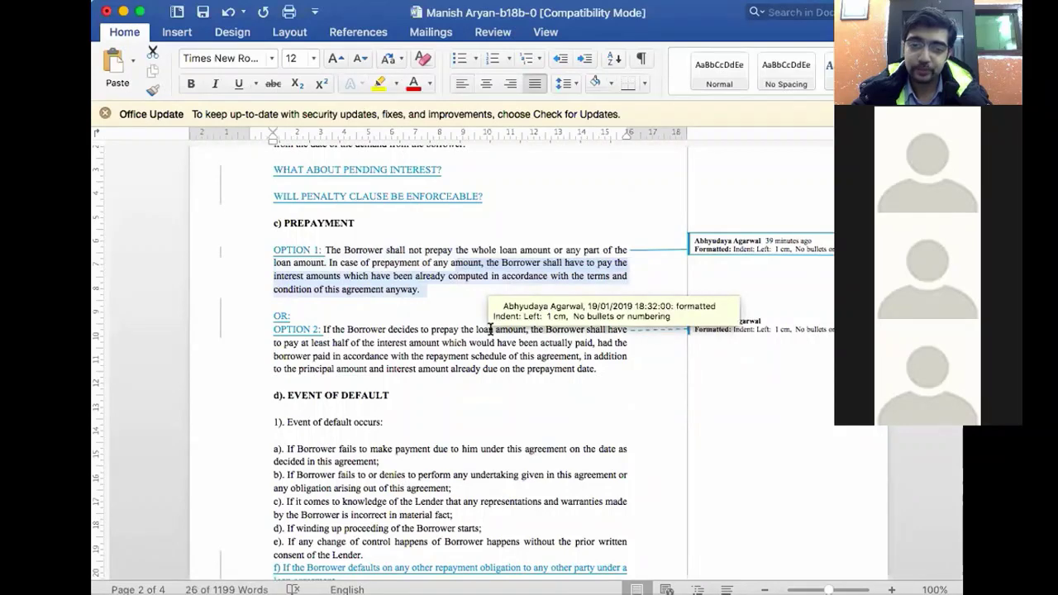
key("Right")
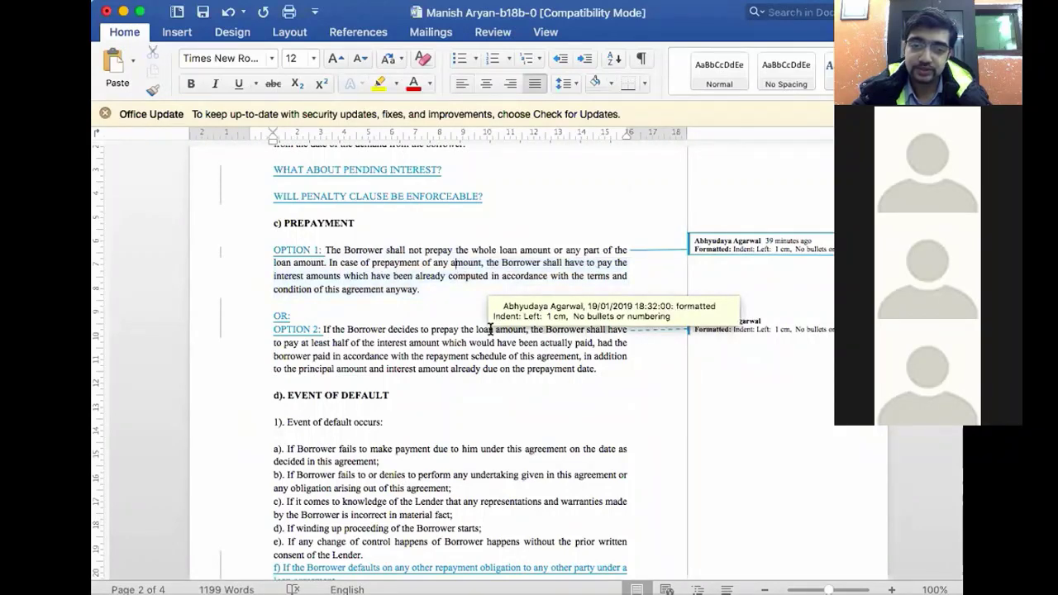
- Extend the end of Option 1 with ", which would be due over the entire tenure of the loan."
type(".")
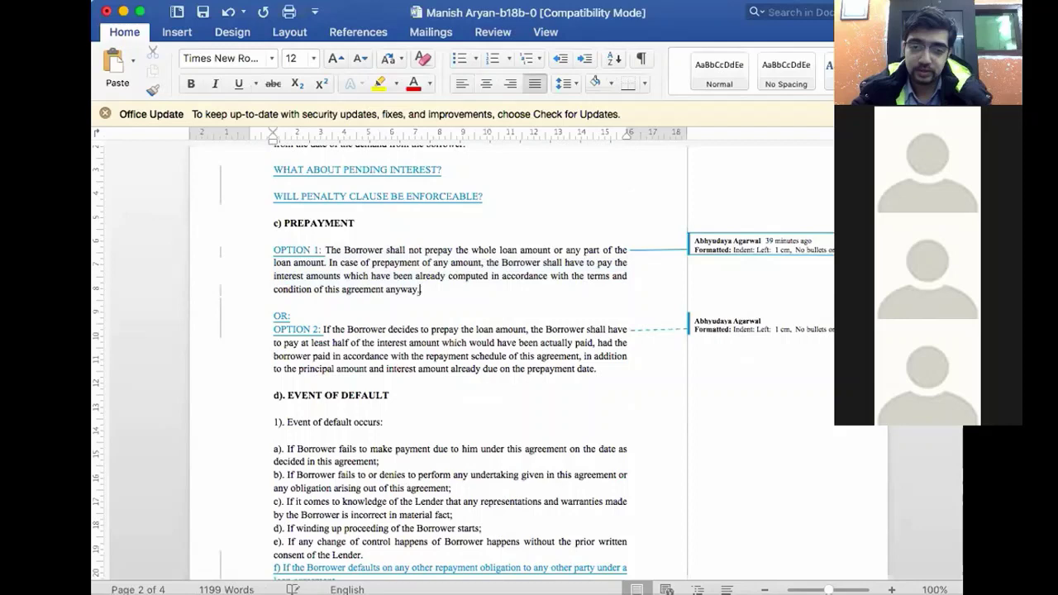
key("BackSpace")
type(", which would be ")
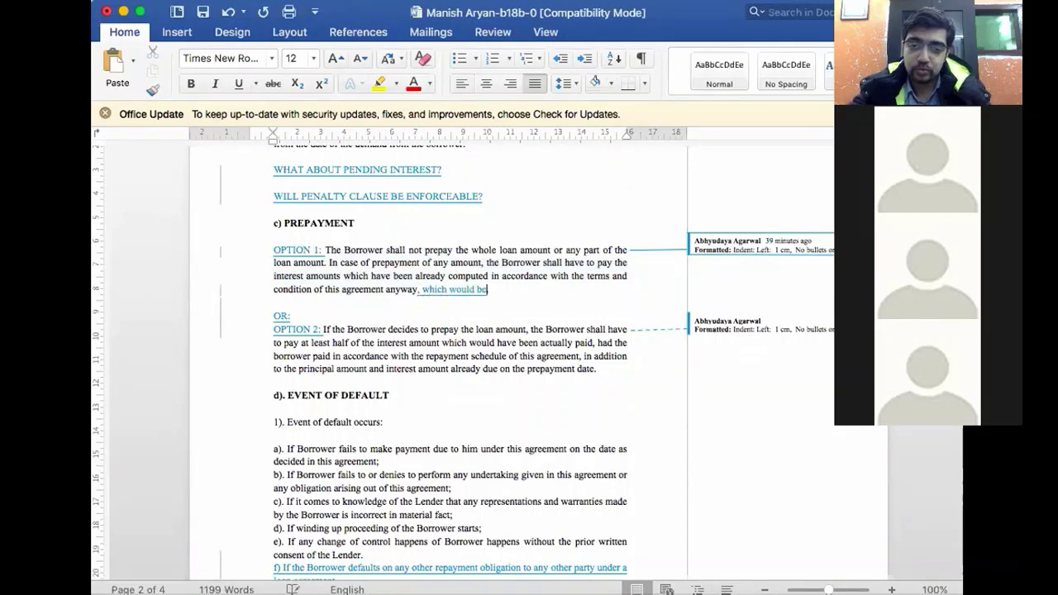
type("due over the")
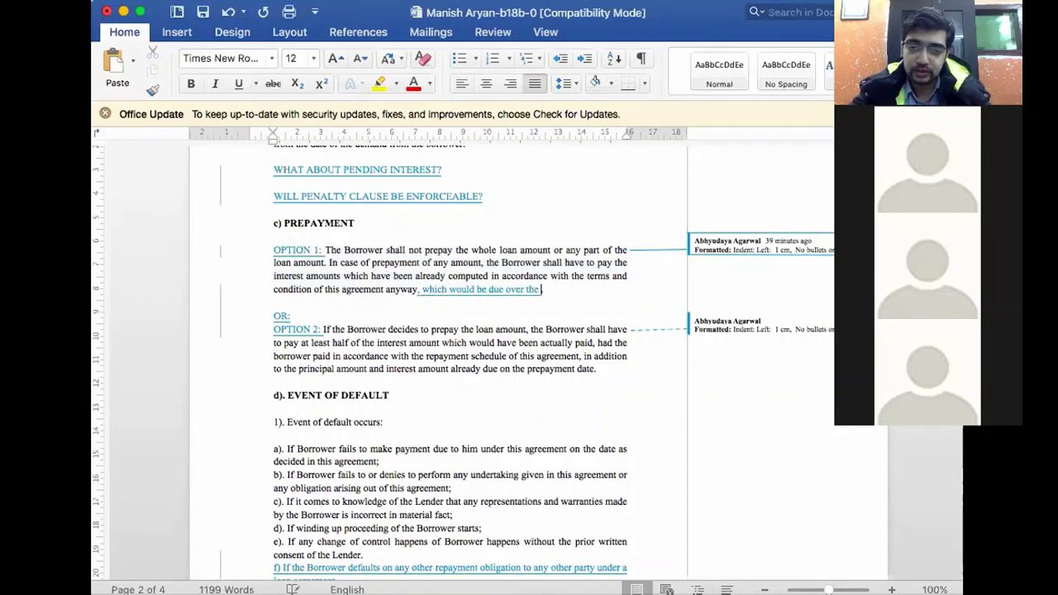
type(" entire tenu")
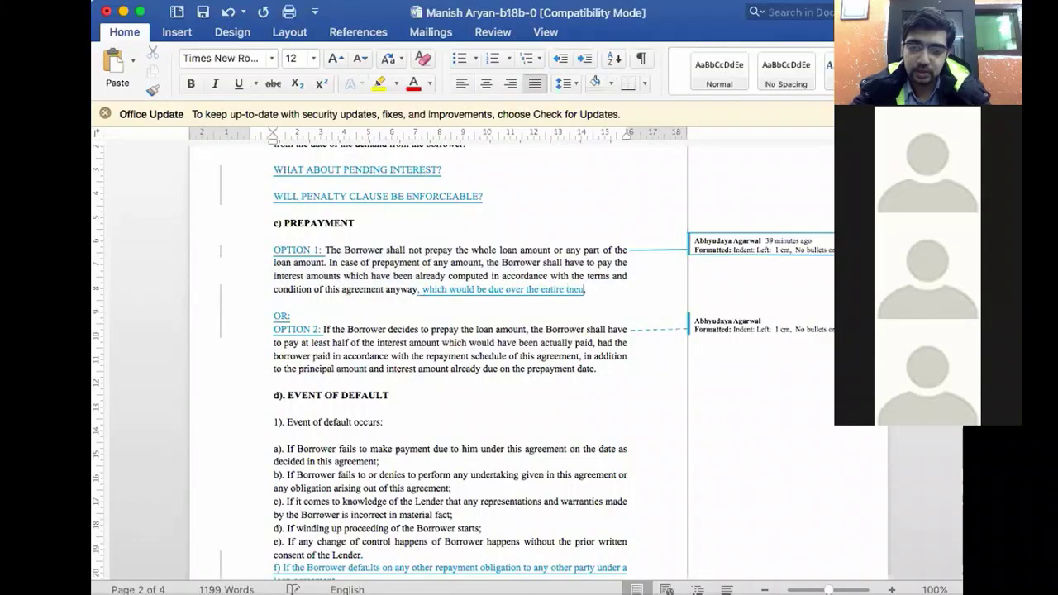
type("re of the Loan")
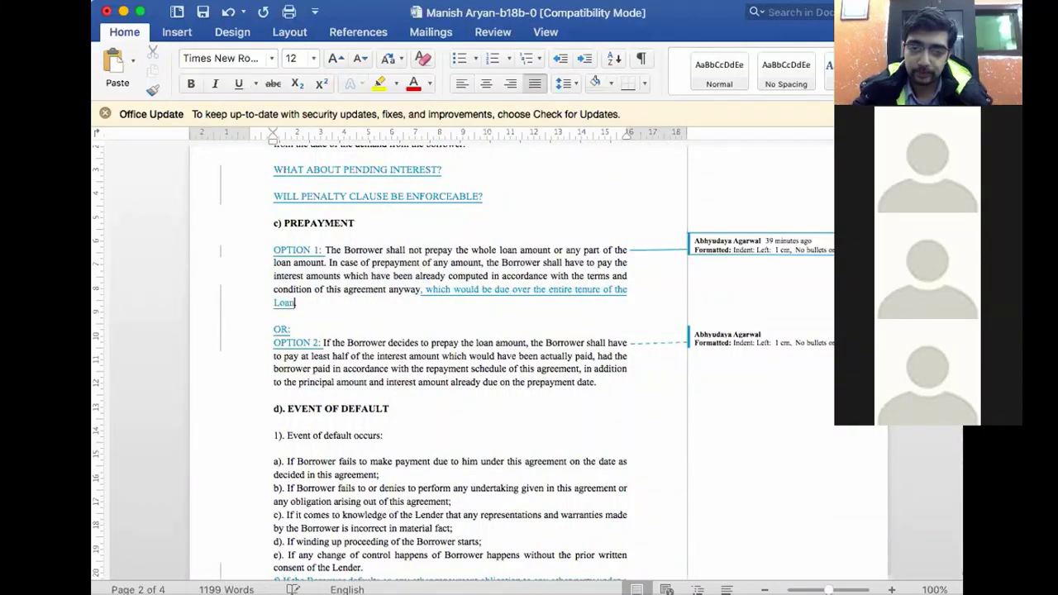
scroll(529, 363, "down", 2)
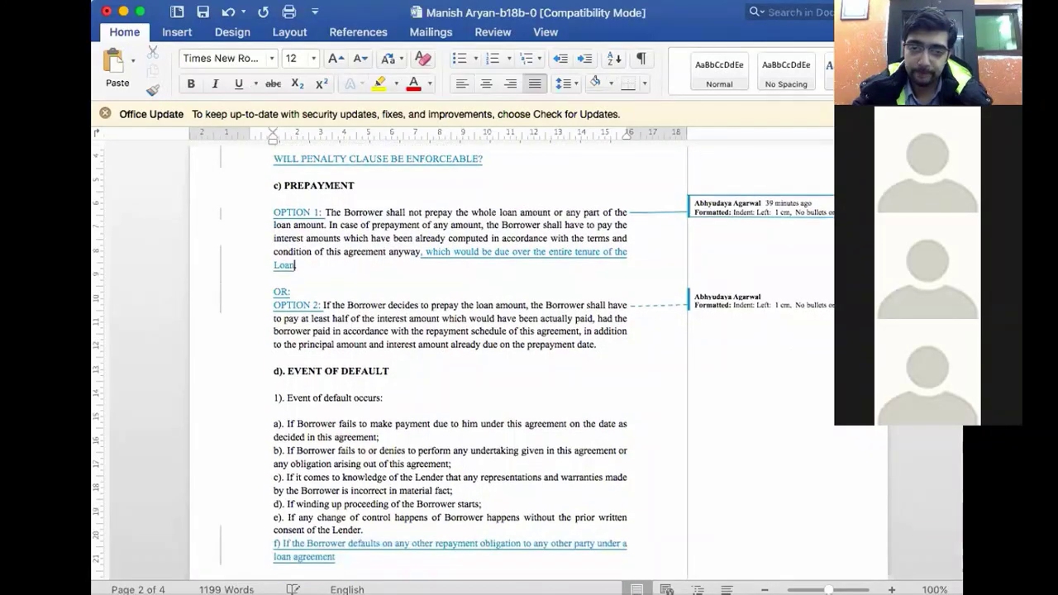
type(".")
key("Home")
key("shift+Right")
type("l")
- Examine Option 2 of the prepayment clause on paying at least half of the interest plus principal and interest already due
scroll(529, 364, "down", 3)
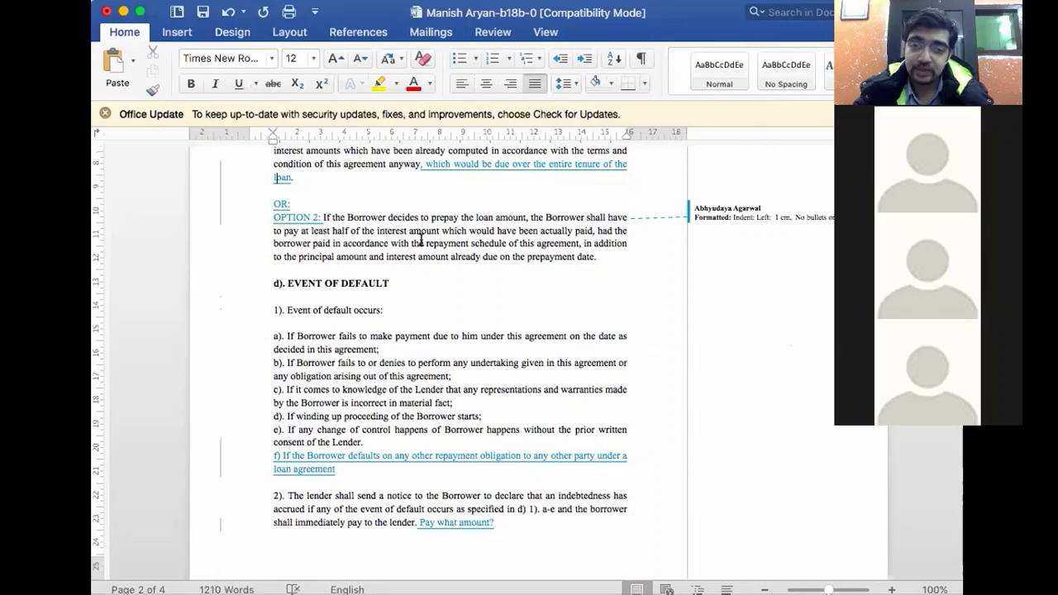
left_click(500, 243)
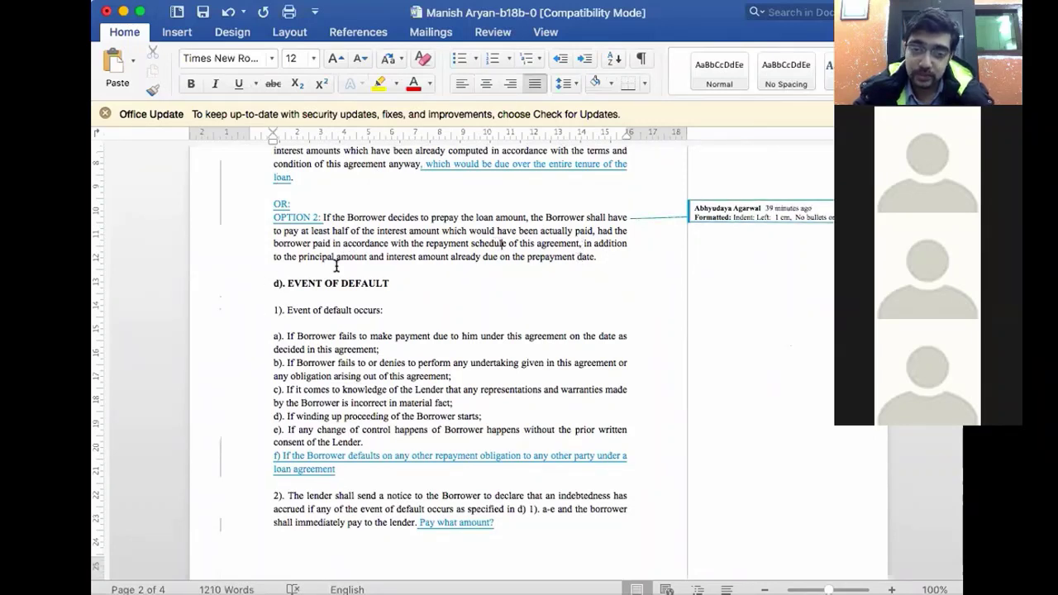
left_click(456, 257)
- Switch to the Week 27 loan agreement assignment PDF in Google Drive and return to the questions on its first page
key("alt+BackSpace")
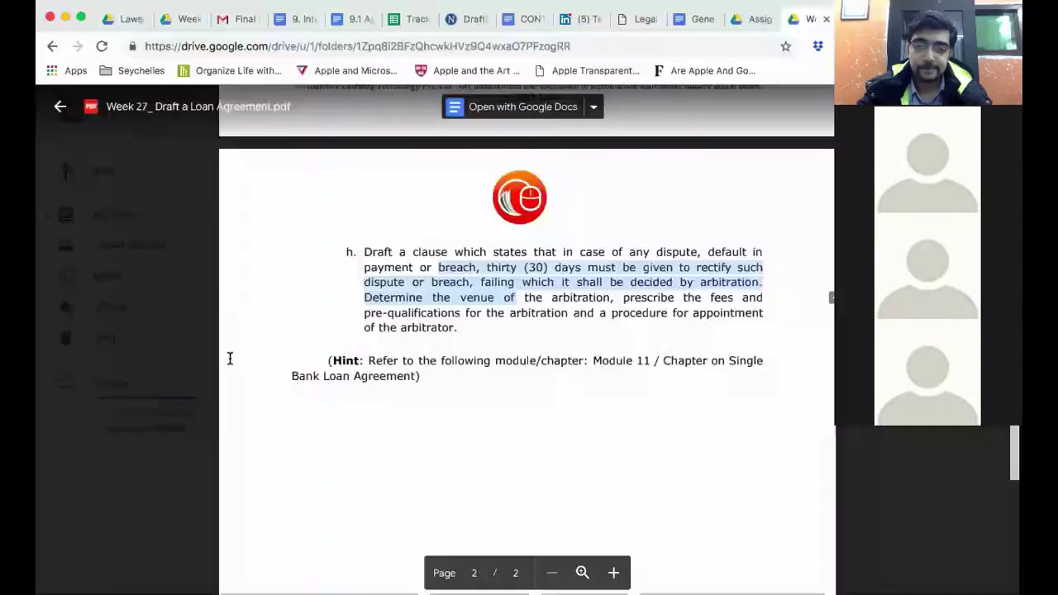
scroll(425, 335, "up", 5)
scroll(426, 339, "up", 5)
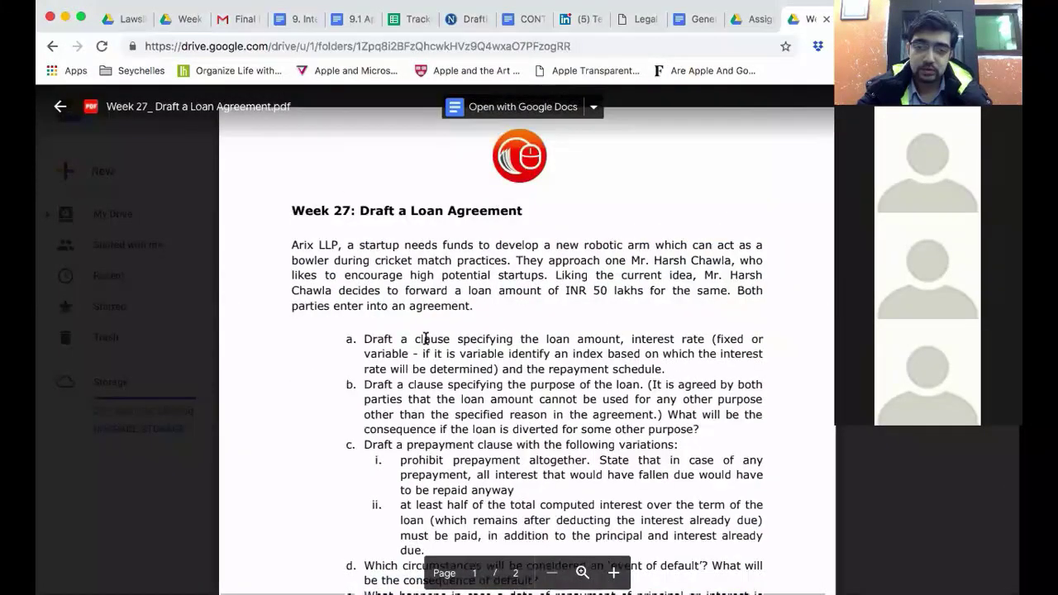
- Examine questions a and b of the assignment on the loan amount, interest rate, repayment schedule and purpose of the loan
scroll(371, 273, "down", 1)
left_click_drag(371, 273, 675, 307)
scroll(585, 324, "down", 2)
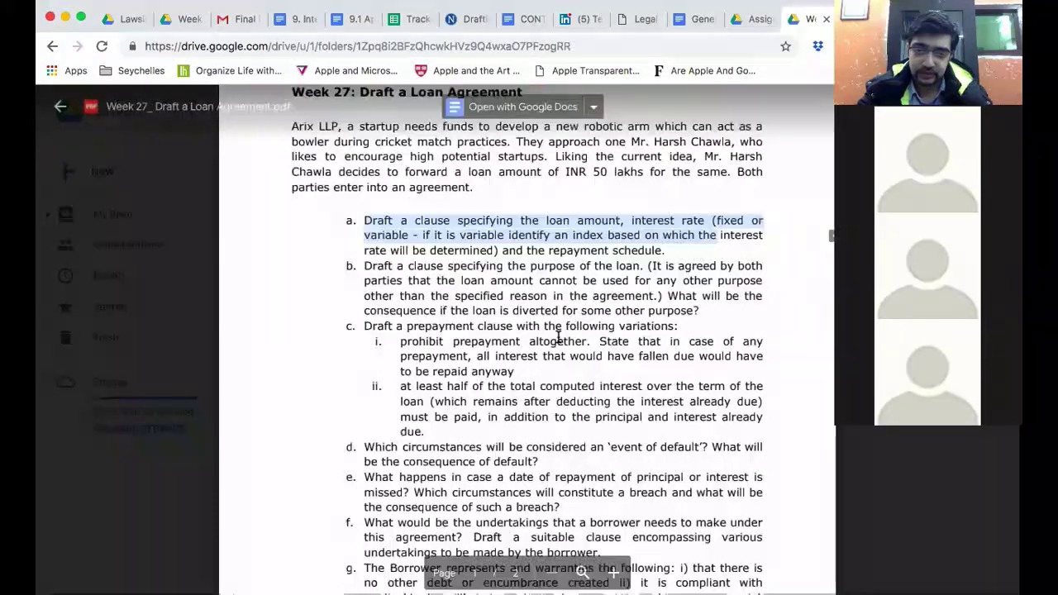
left_click_drag(605, 269, 675, 304)
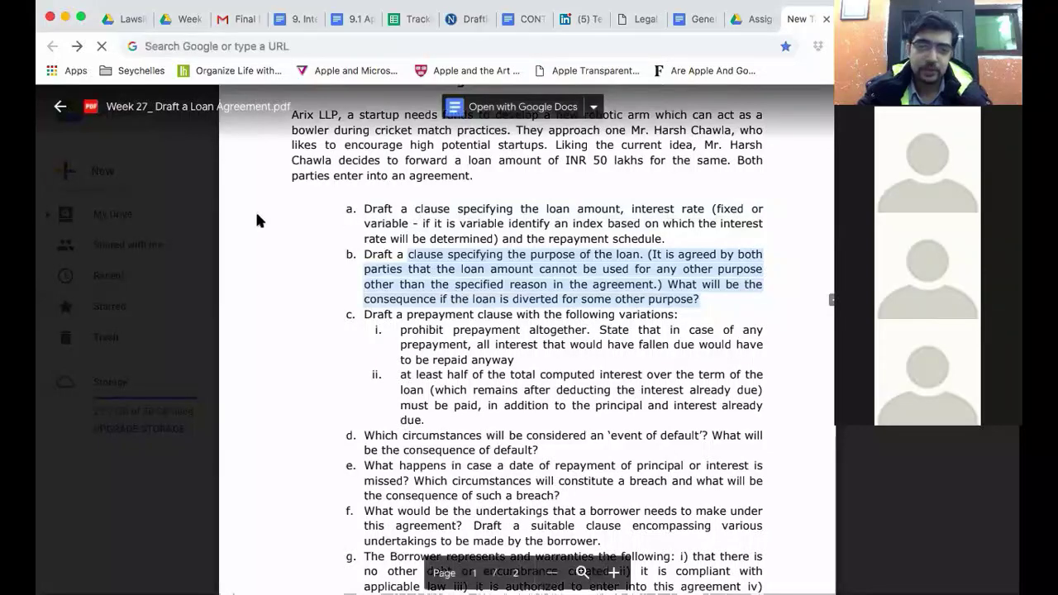
- Switch to the submitted draft in Word that has an alternate prepayment version and examine its clauses 3 to 7
key("super+Tab")
scroll(362, 277, "down", 8)
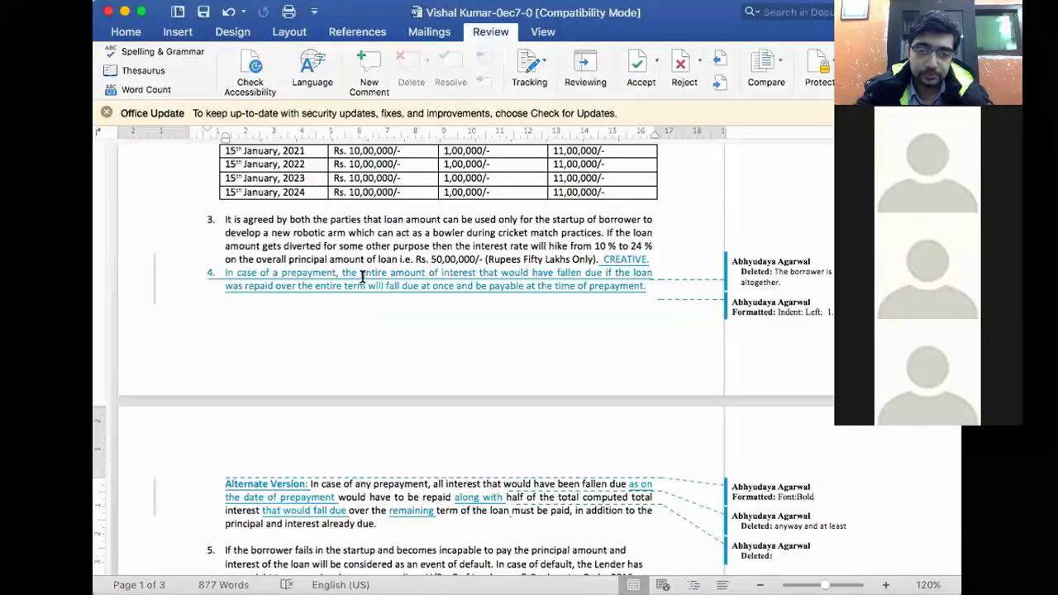
scroll(362, 277, "down", 3)
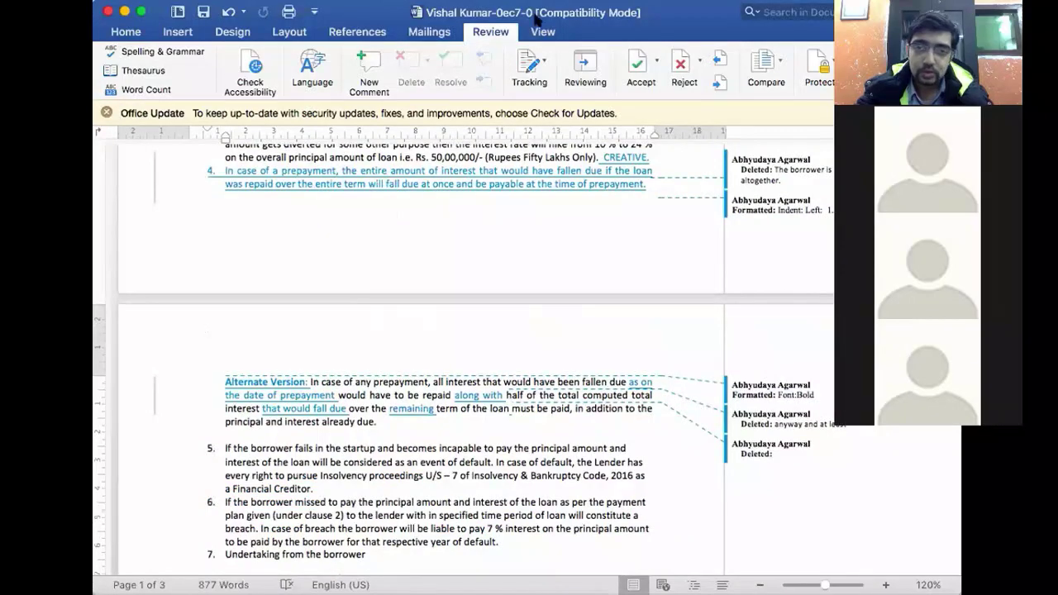
left_click_drag(542, 17, 580, 16)
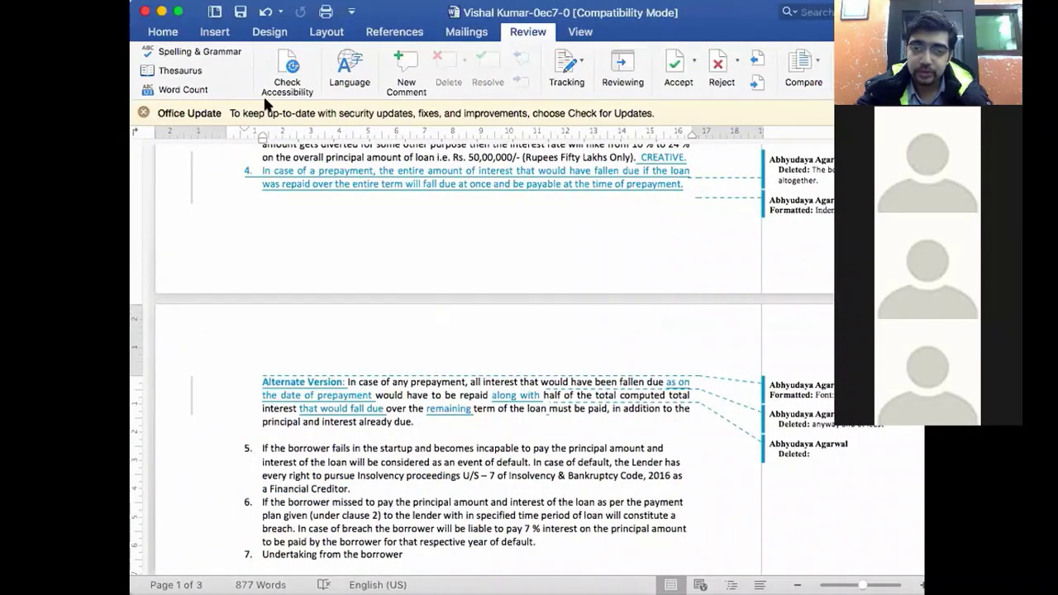
scroll(404, 244, "up", 1)
scroll(333, 218, "up", 1)
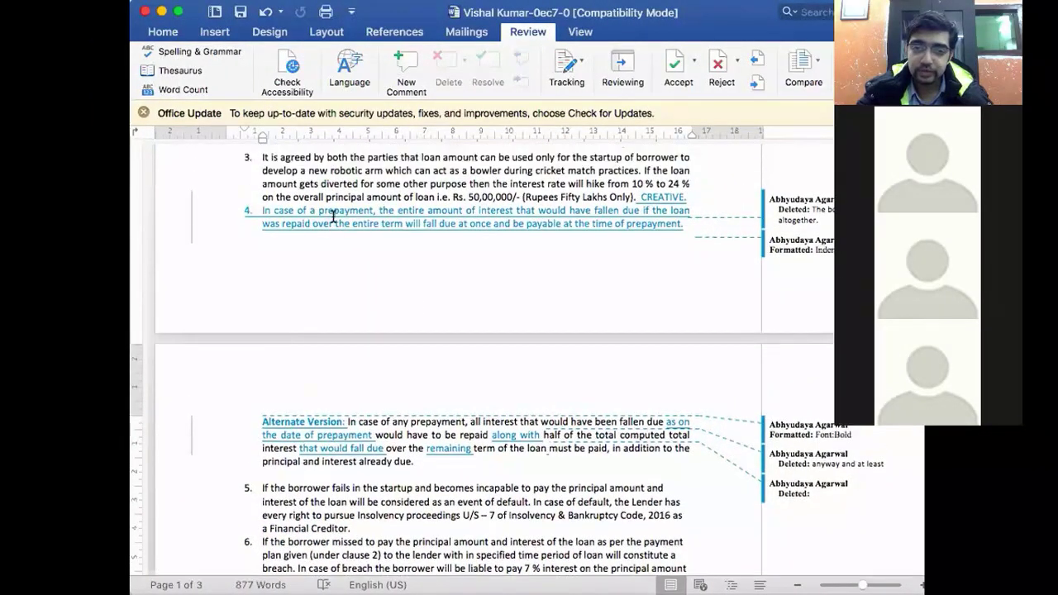
scroll(410, 314, "down", 6)
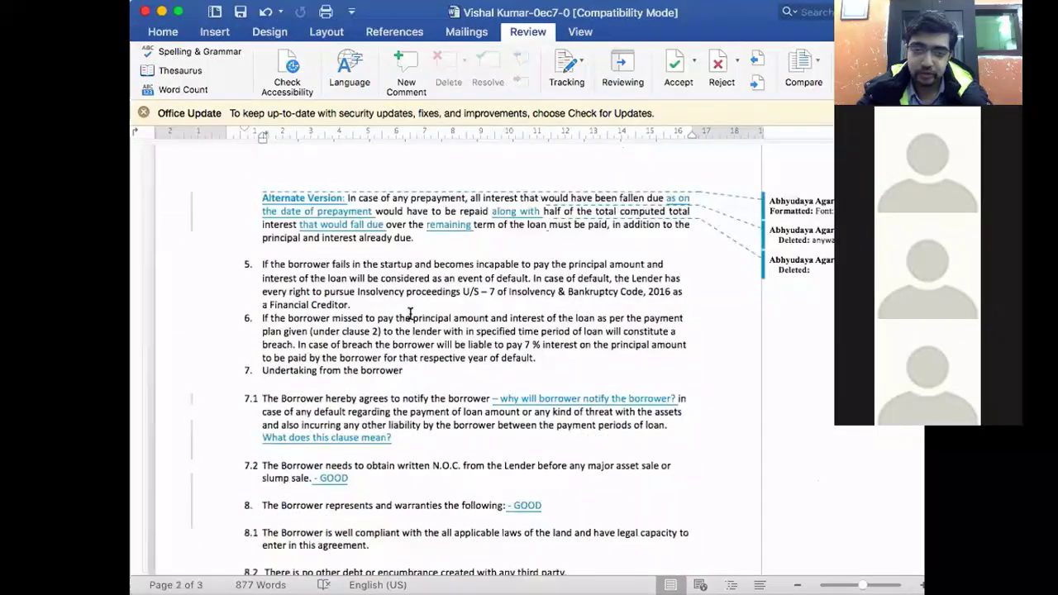
- Search the draft for "purpose" and highlight clause 3's sentence on the consequence of diverting the loan amount
key("super+f")
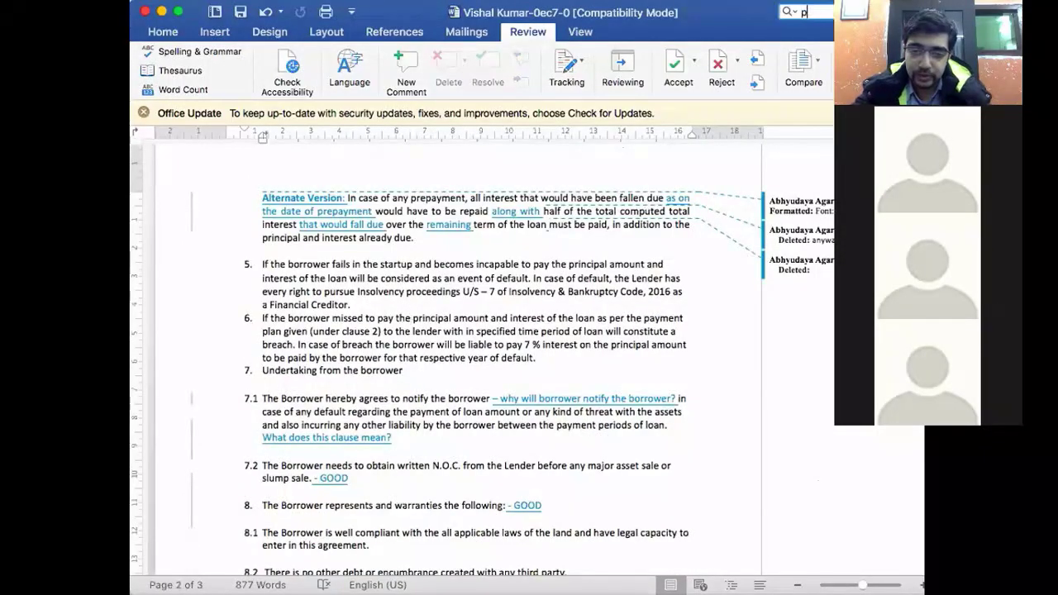
type("purpose")
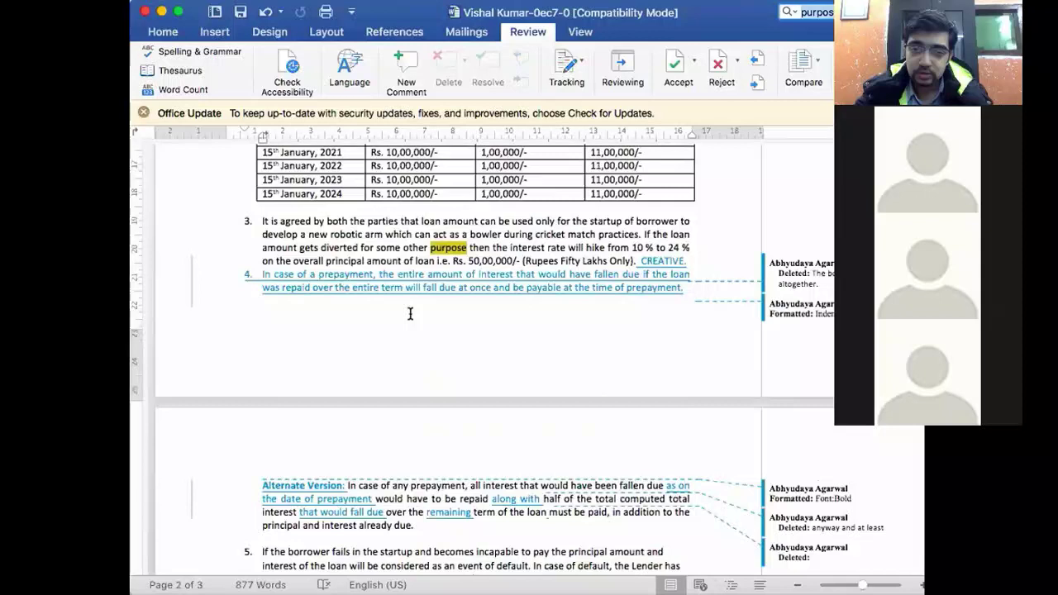
left_click(644, 235)
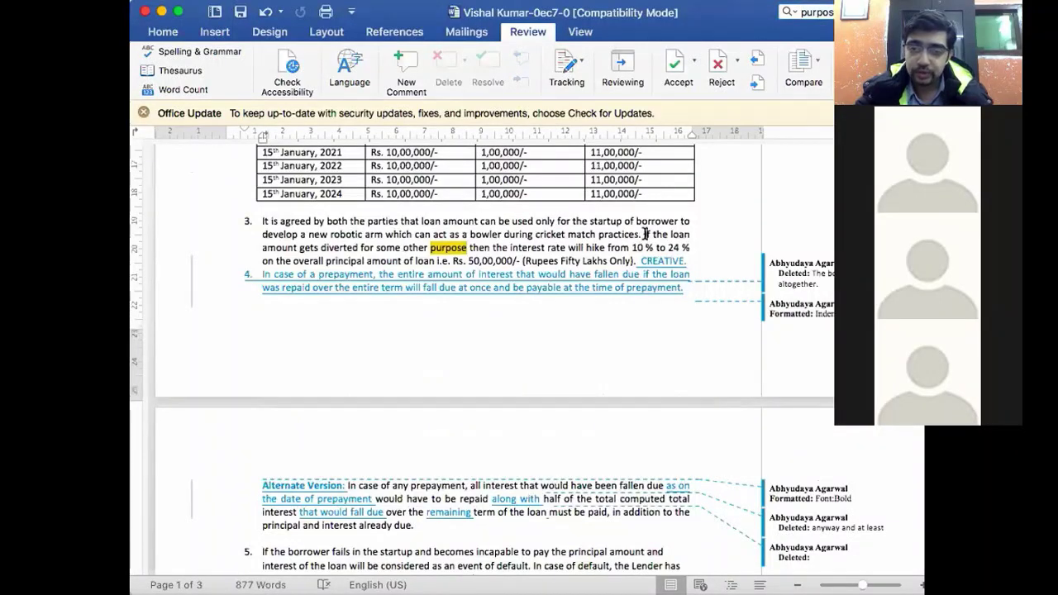
key("shift+Down")
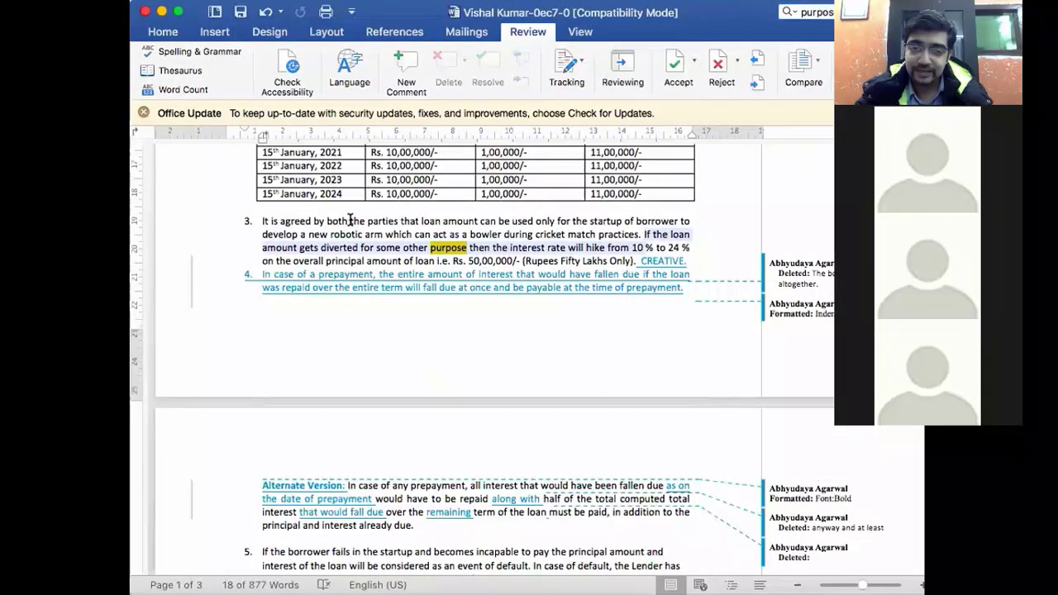
key("shift+Down")
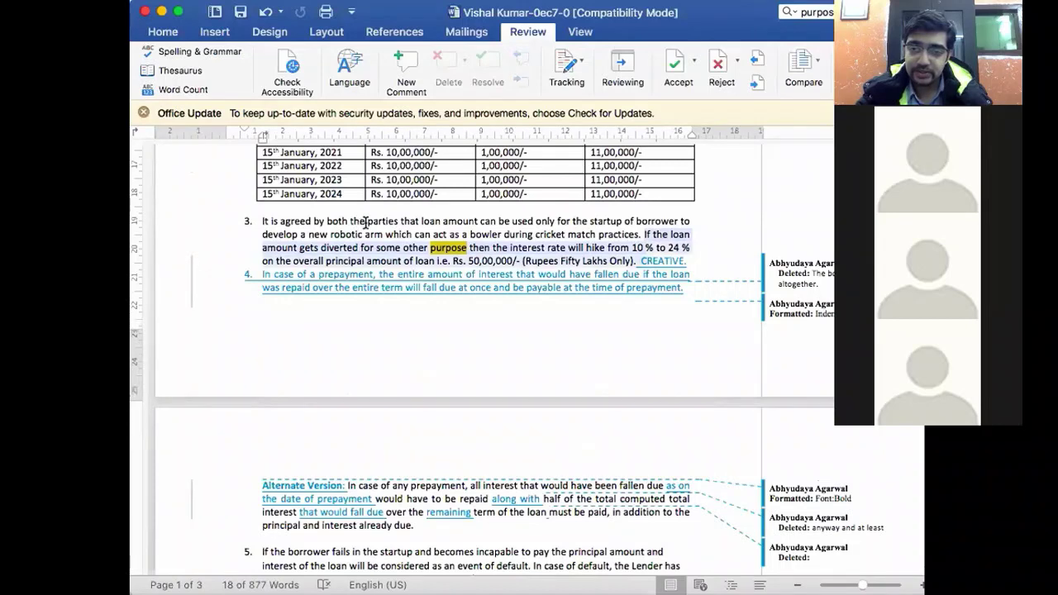
left_click(613, 247)
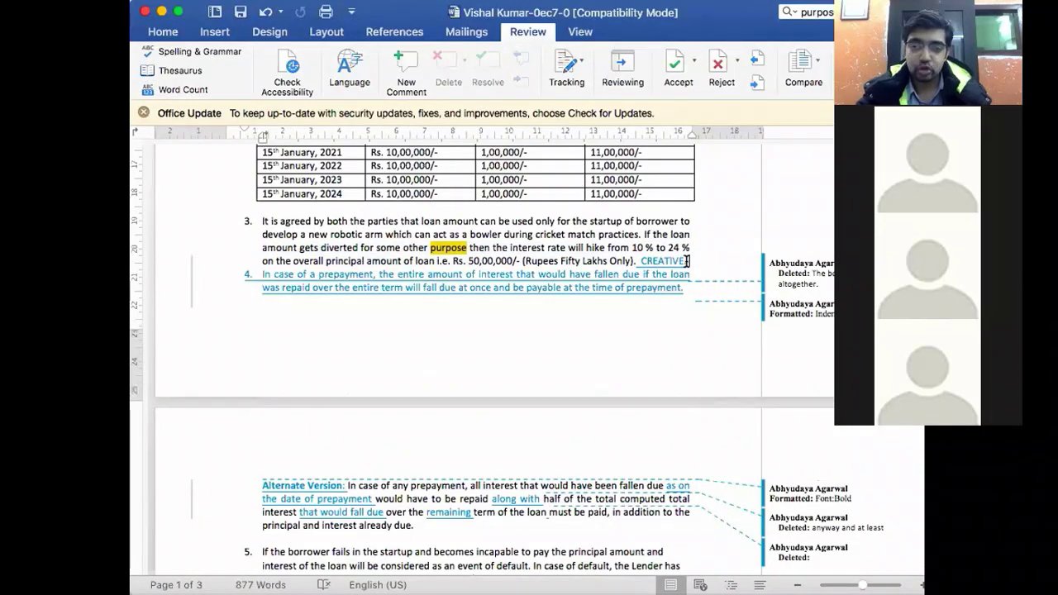
left_click(686, 261)
key("Return")
key("Tab")
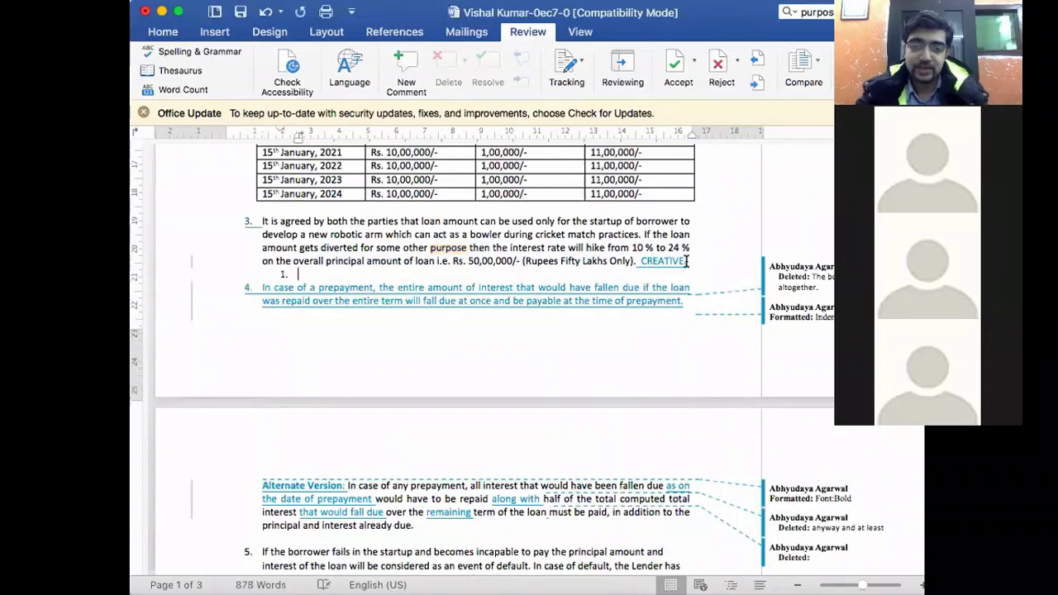
key("BackSpace")
key("BackSpace")
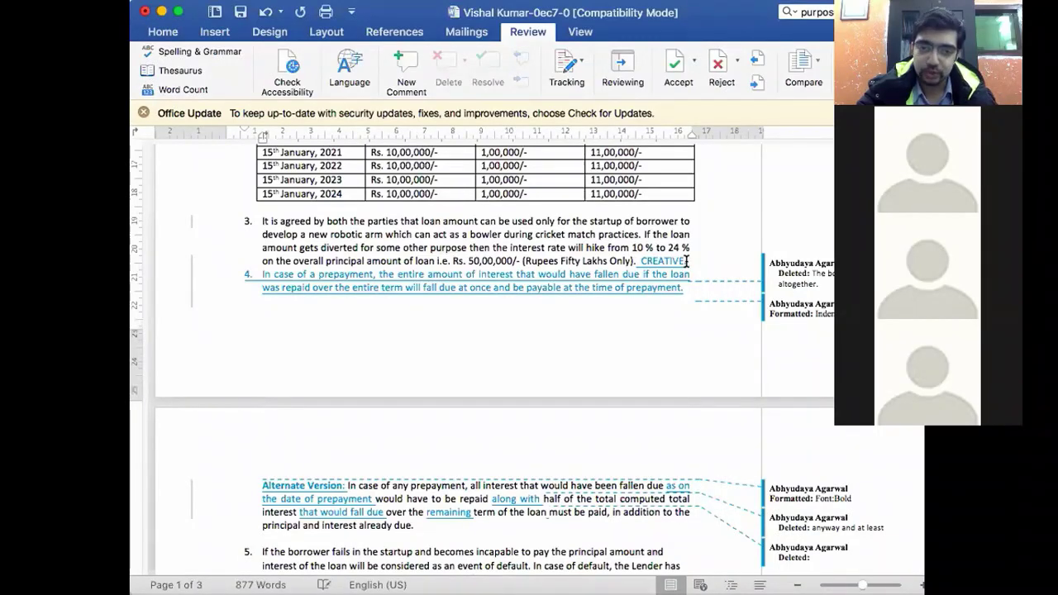
- Switch to the Week 28 syndicate loan agreement assignment PDF in Google Drive and examine its questions
scroll(653, 417, "down", 2)
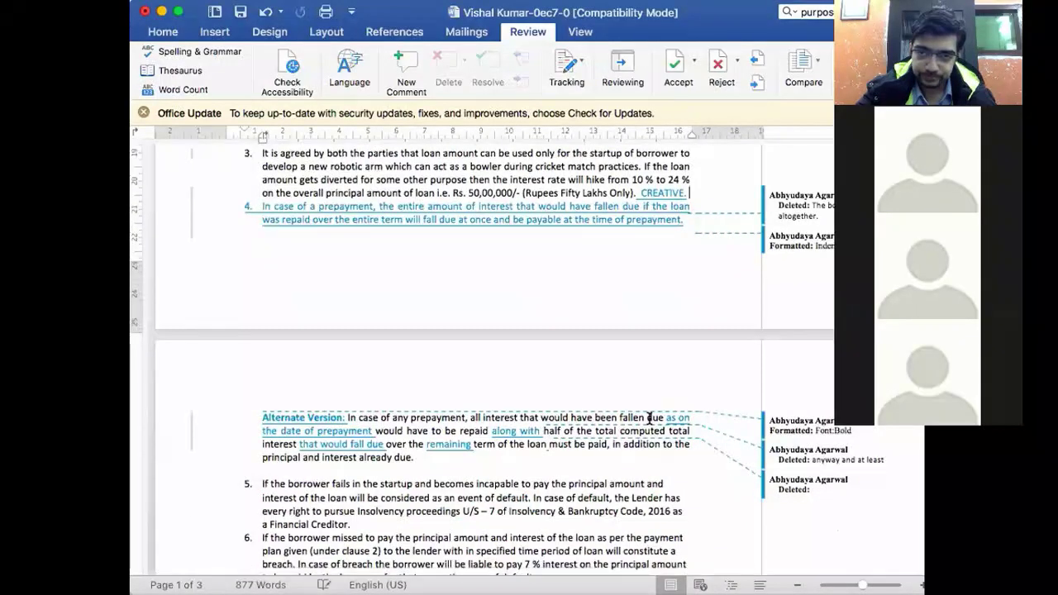
scroll(650, 418, "down", 4)
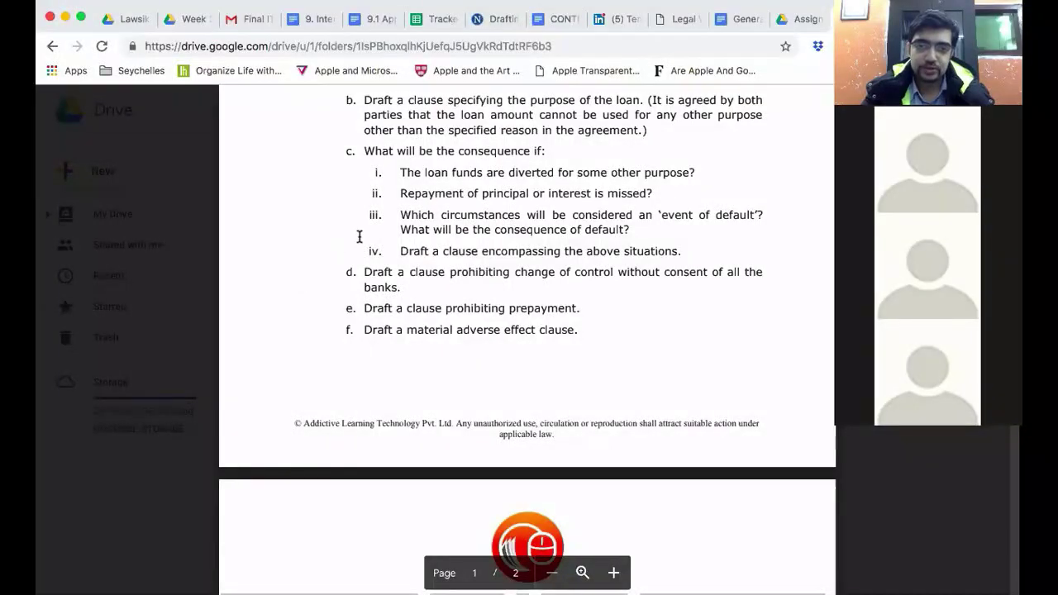
scroll(539, 263, "up", 3)
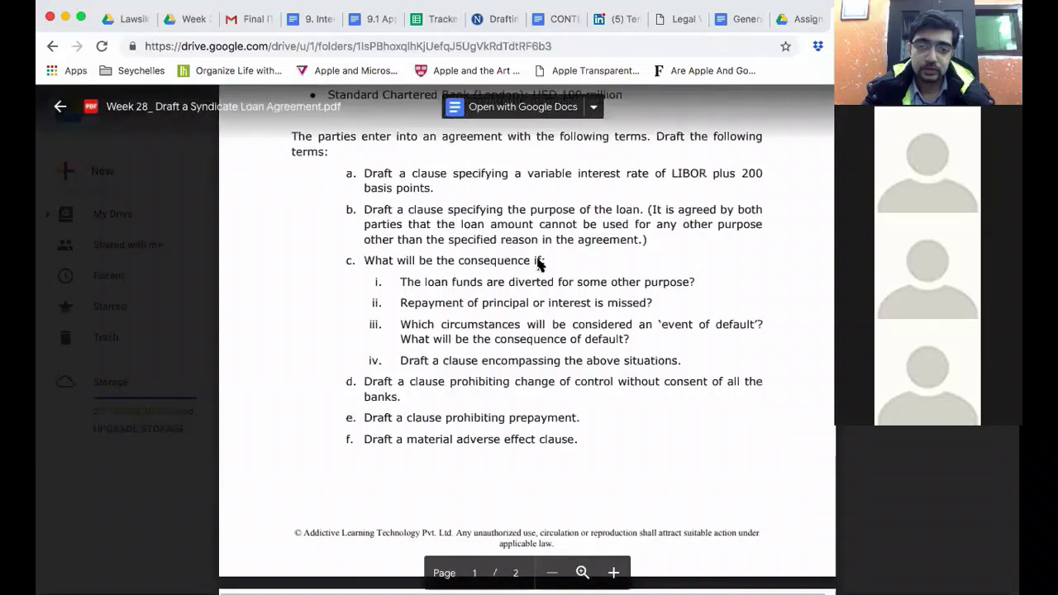
scroll(538, 261, "up", 3)
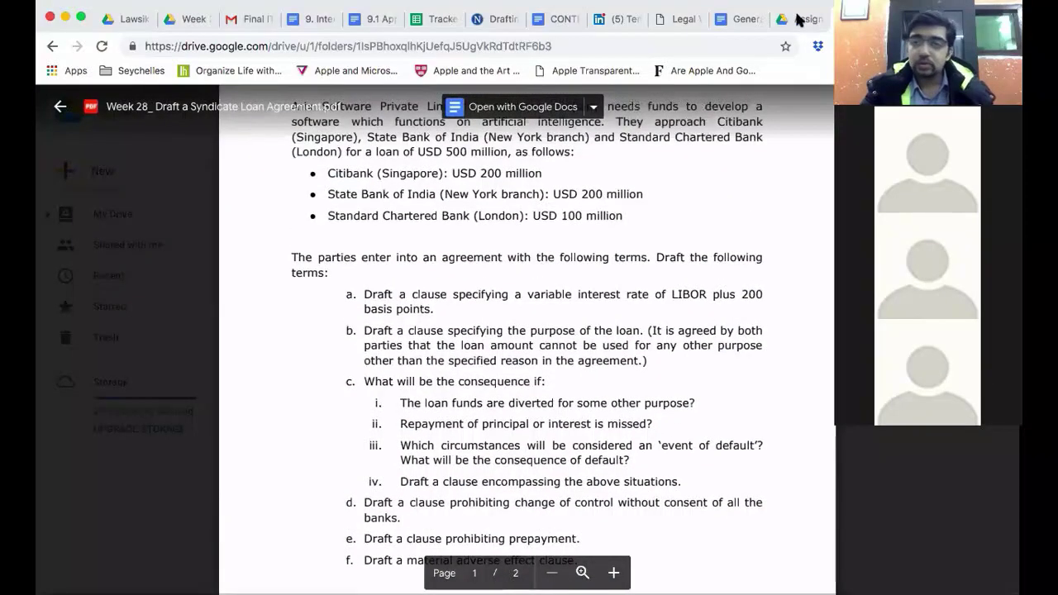
- Go from the submitted assignments up to the Week 27 folder and open Week 27_ Draft a Loan Agreement.pdf
left_click(798, 18)
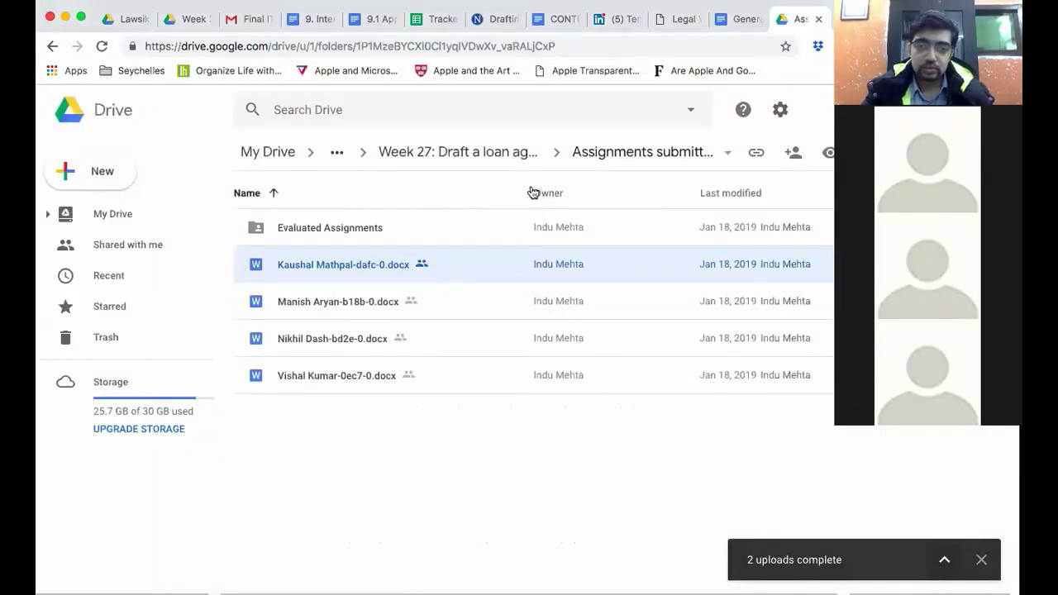
left_click(486, 166)
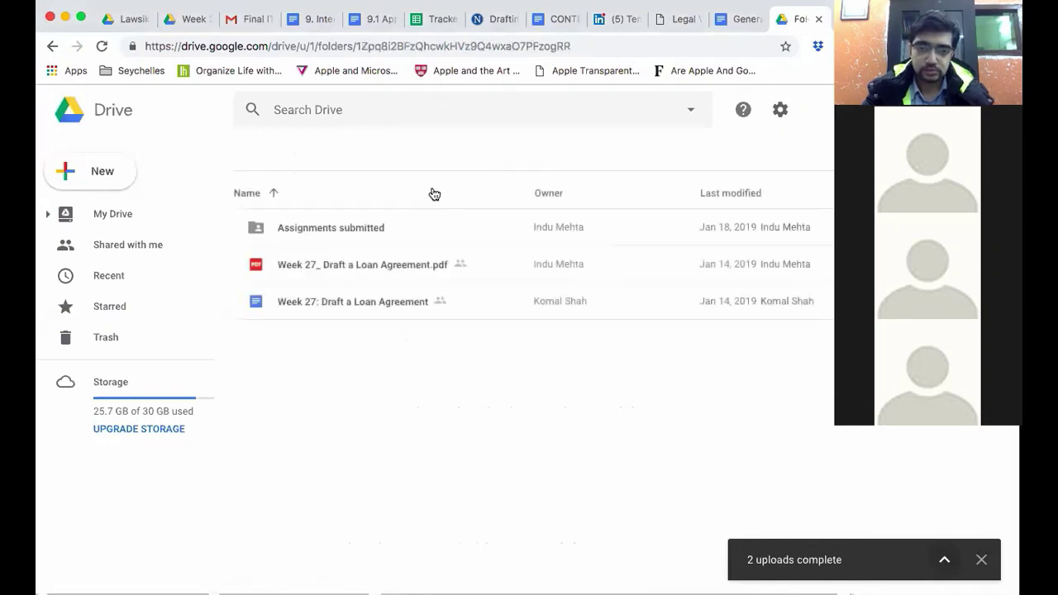
double_click(392, 265)
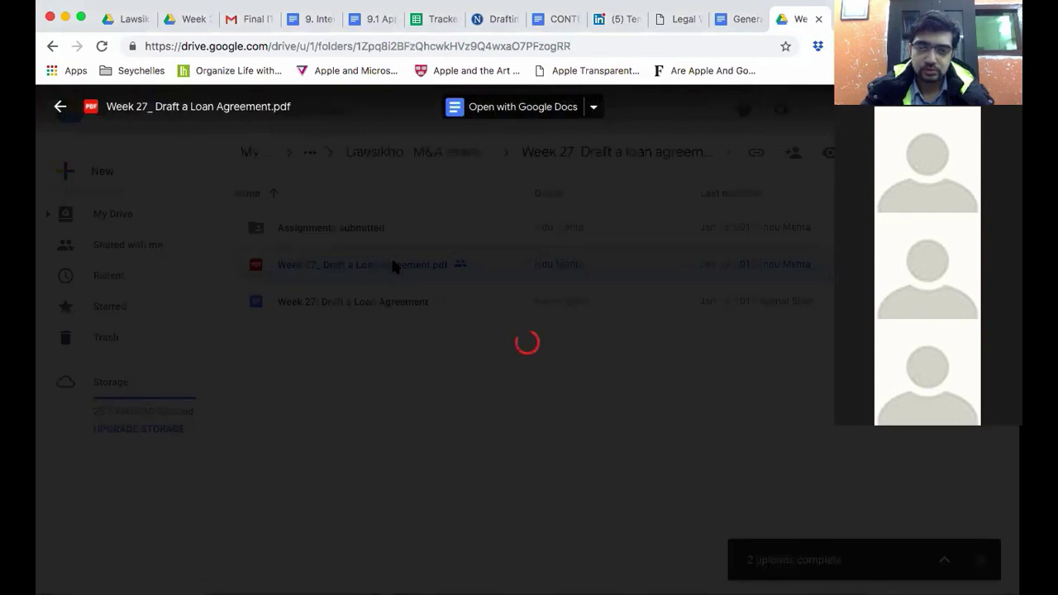
- Examine assignment questions d to g on events of default, missed repayment, borrower undertakings, and representations and warranties
scroll(405, 314, "down", 20)
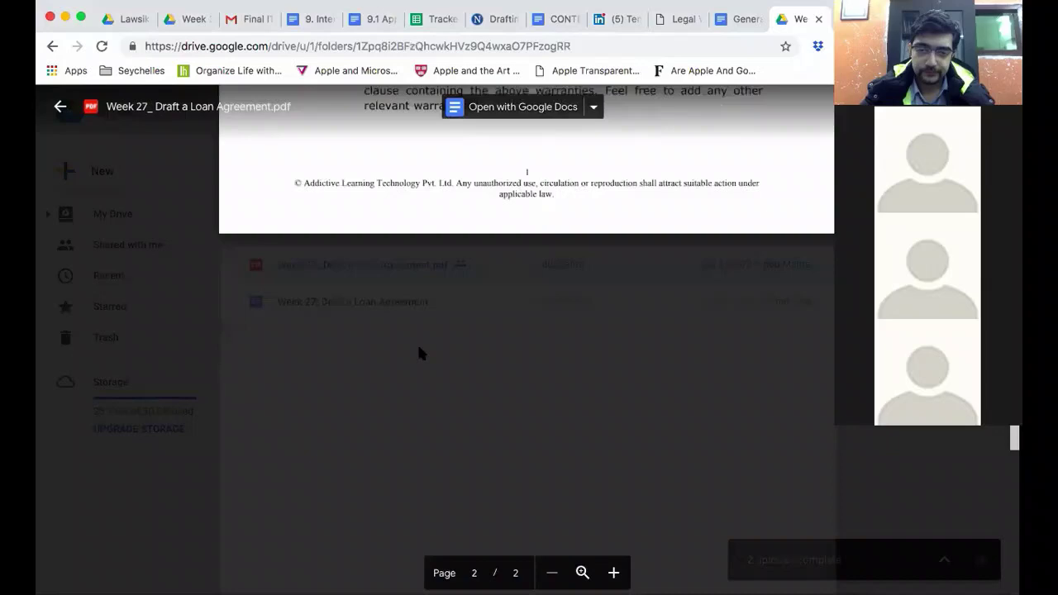
scroll(413, 323, "up", 10)
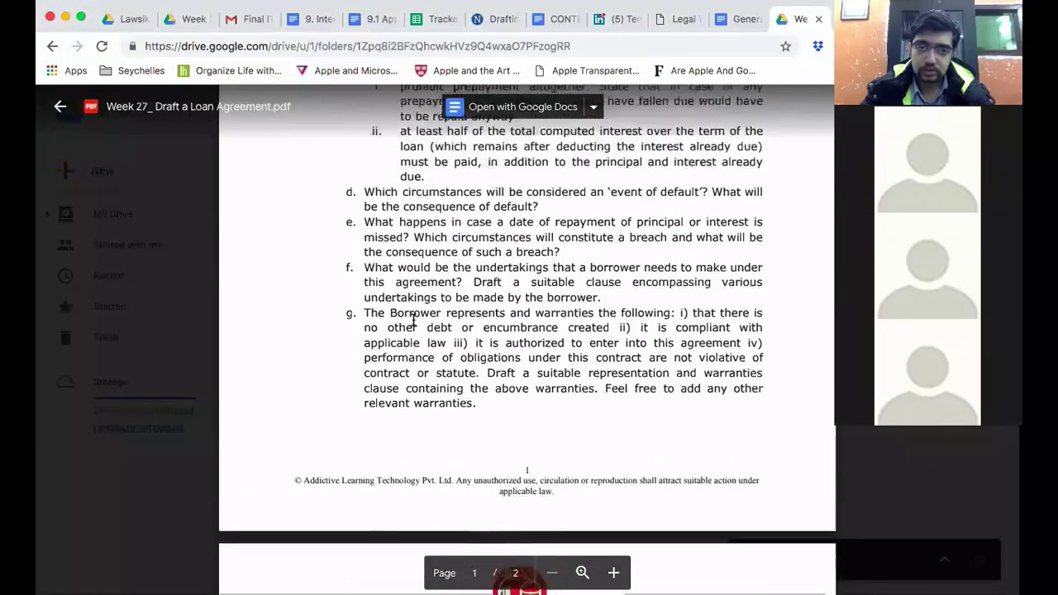
scroll(413, 320, "up", 3)
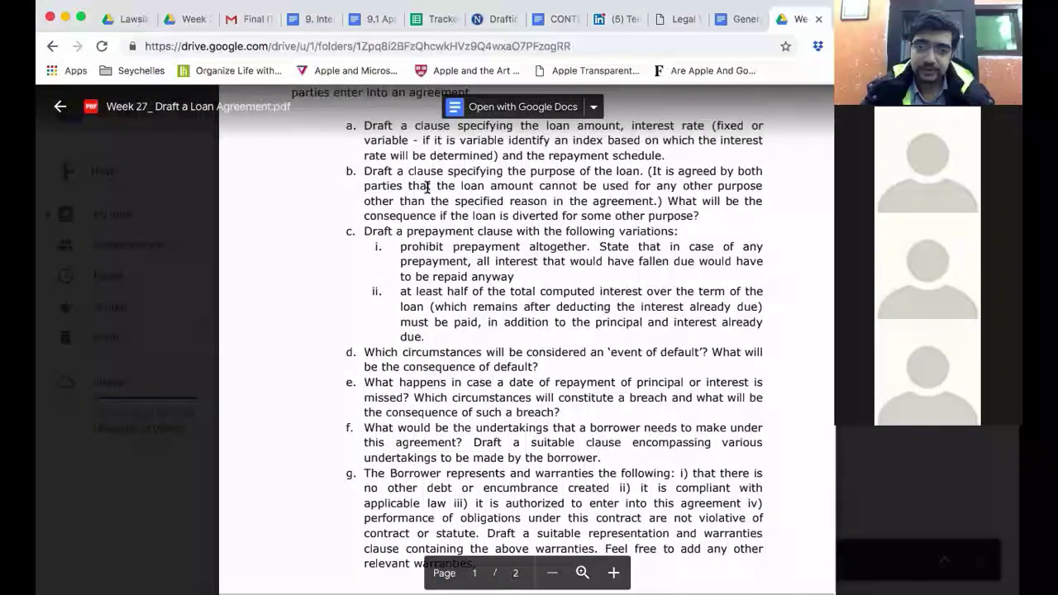
scroll(430, 342, "down", 2)
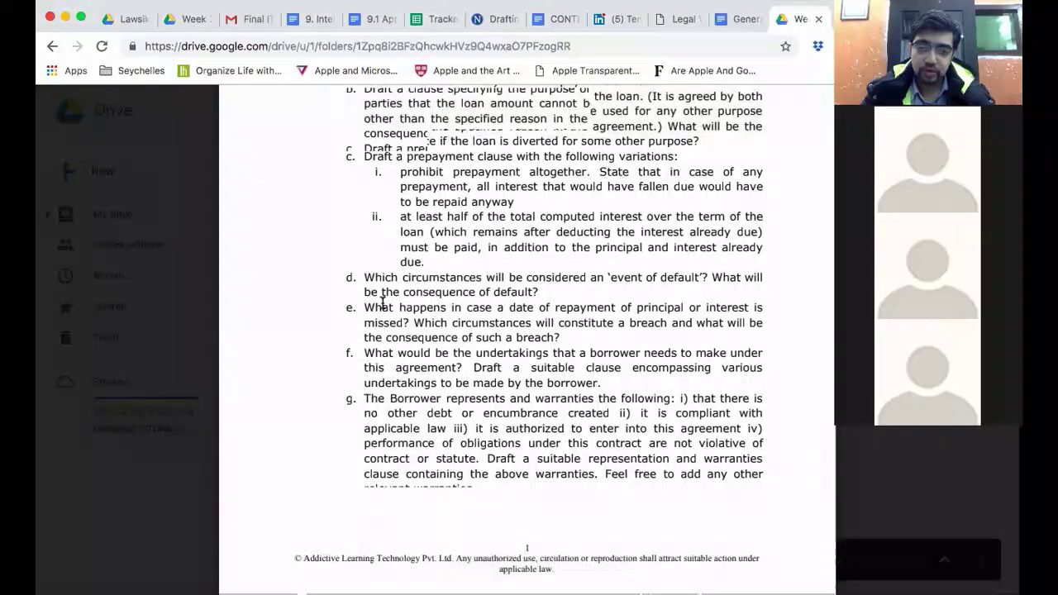
scroll(382, 304, "down", 1)
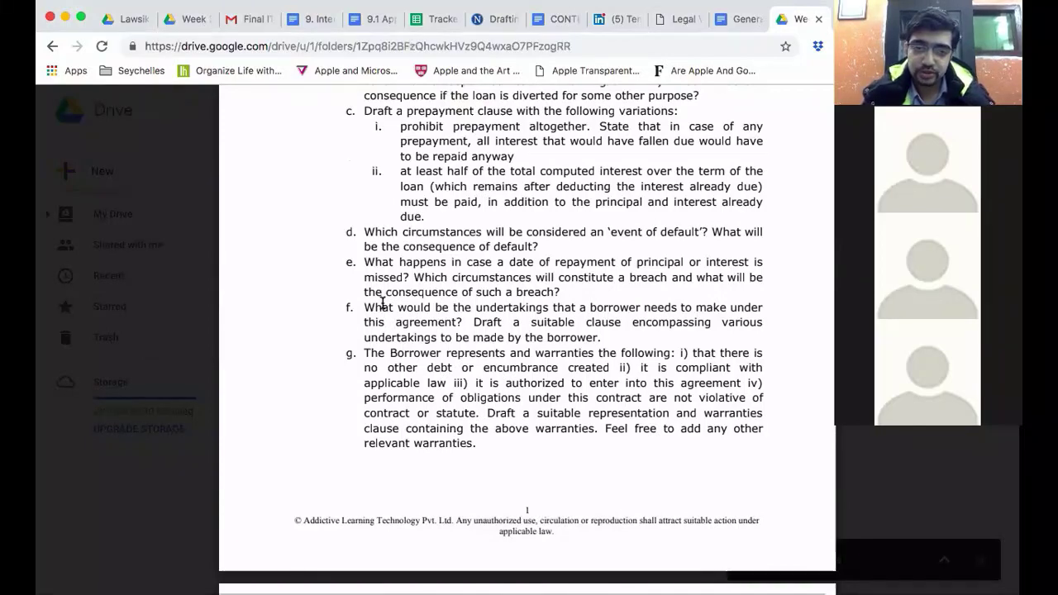
scroll(383, 304, "down", 1)
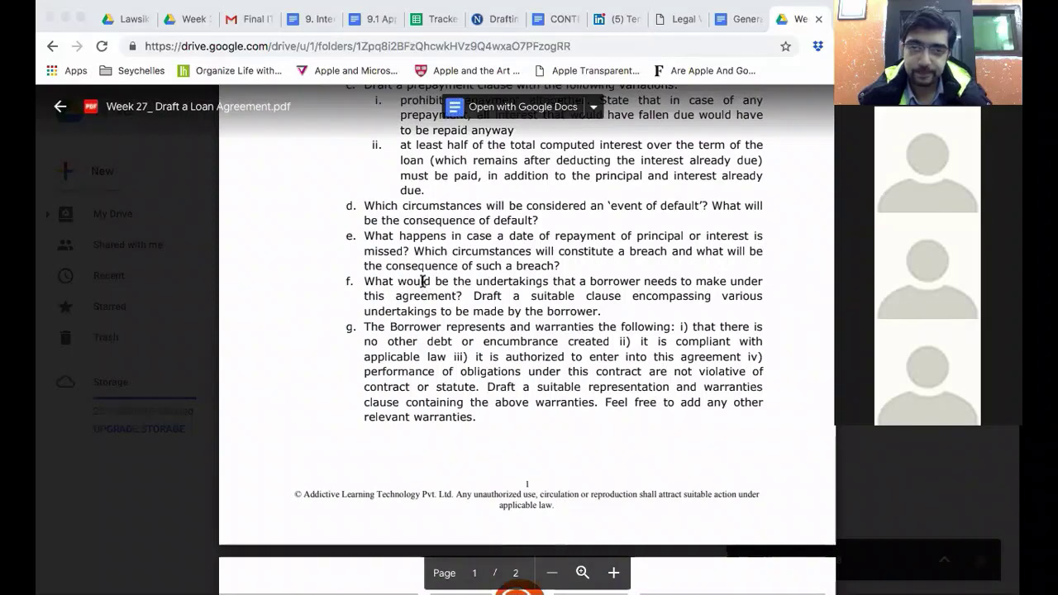
- Return to the draft in Word and examine clause 5 on the event of default and clause 6 on missed repayment
key("super+Tab")
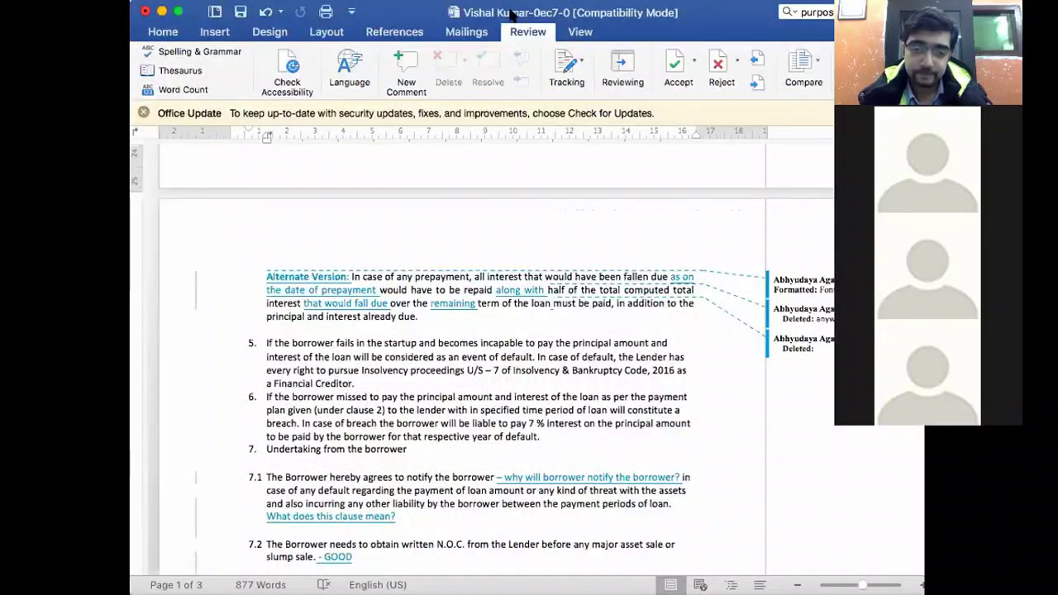
left_click_drag(510, 14, 474, 15)
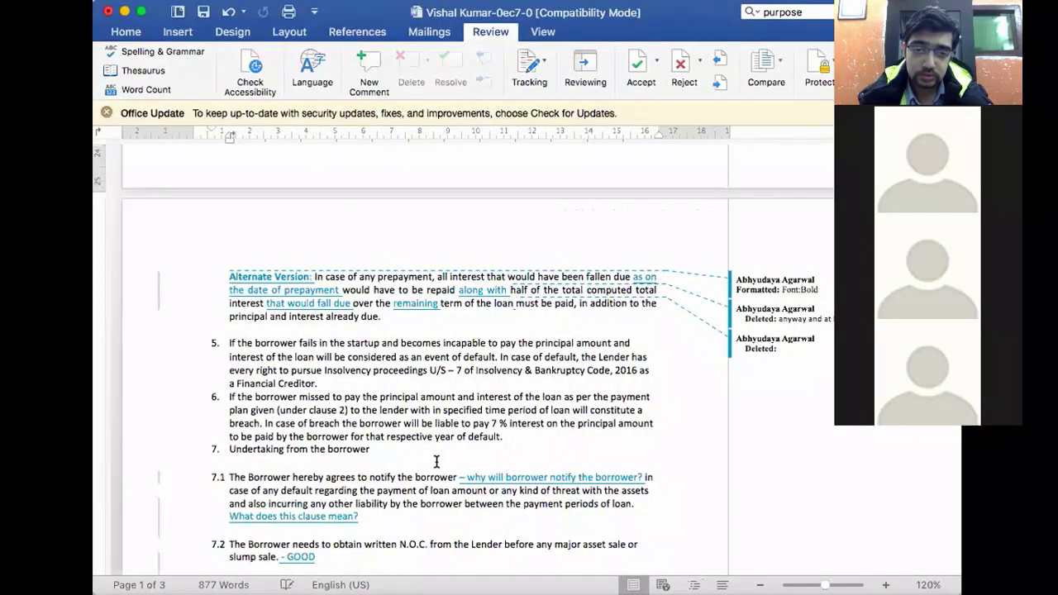
scroll(437, 461, "down", 2)
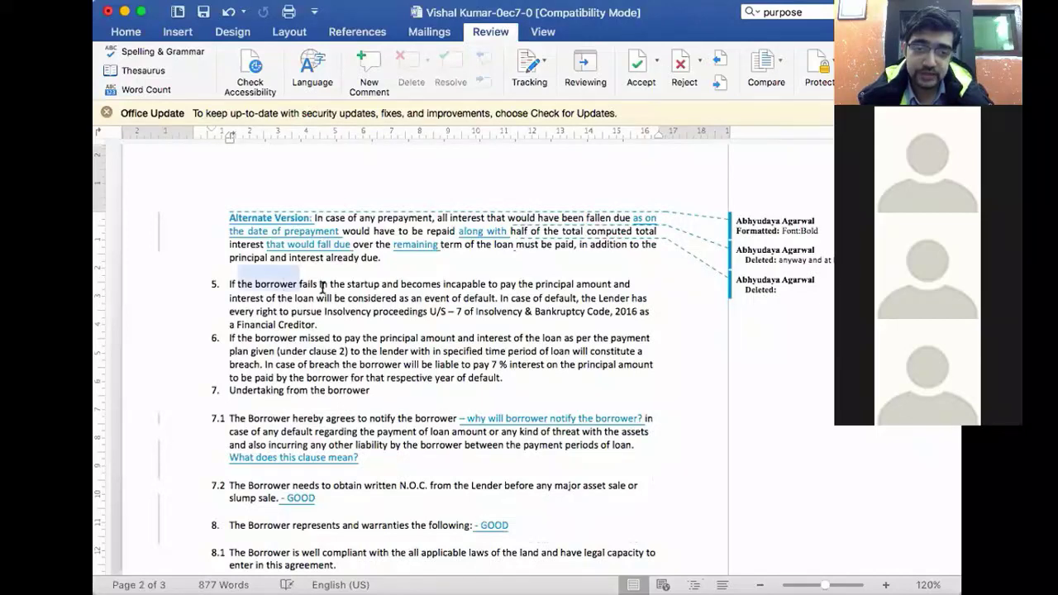
left_click_drag(323, 285, 434, 301)
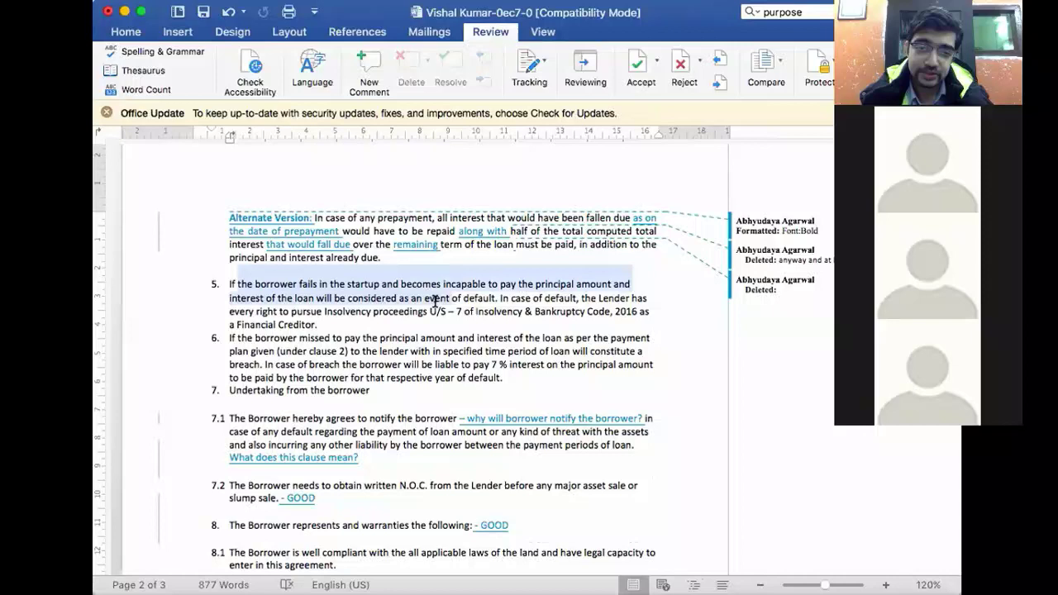
left_click(446, 312)
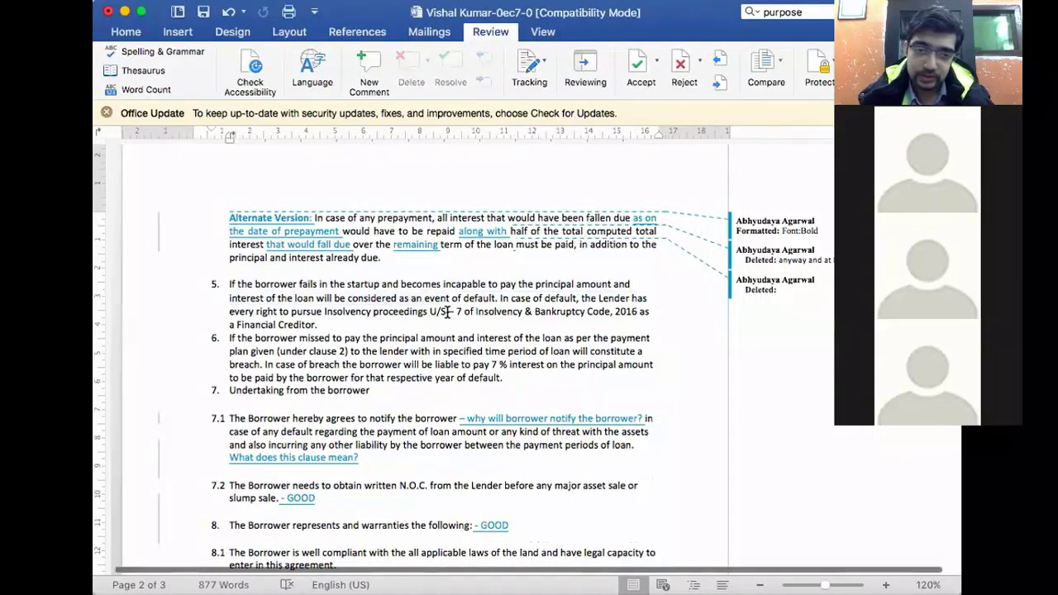
scroll(447, 312, "down", 2)
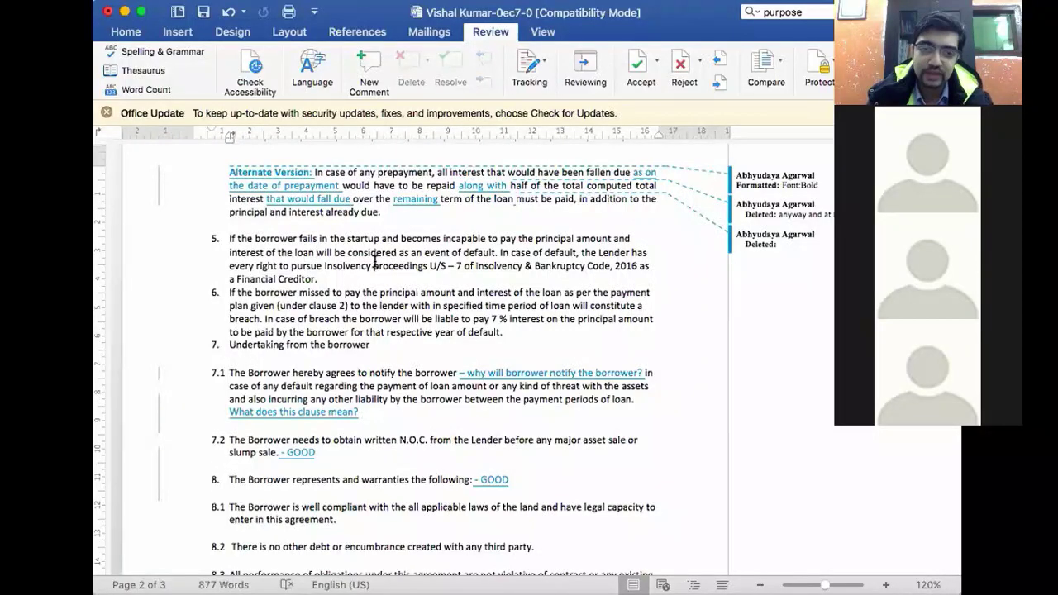
scroll(375, 261, "down", 1)
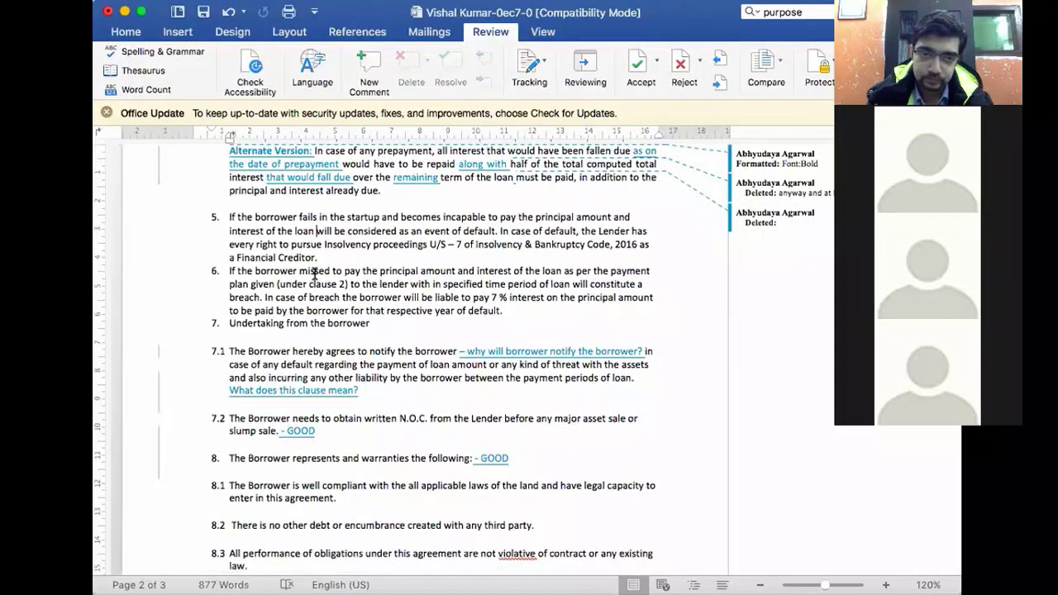
- Examine clause 6 on missed repayment, including its sentence on the interest payable in case of breach
scroll(317, 267, "down", 1)
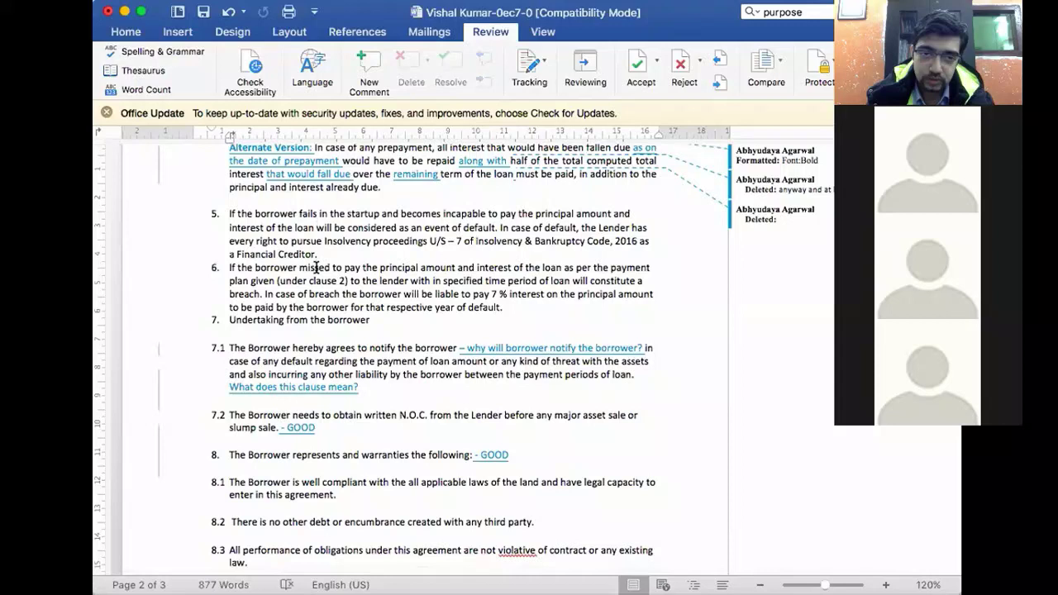
left_click_drag(348, 262, 420, 284)
scroll(395, 263, "down", 1)
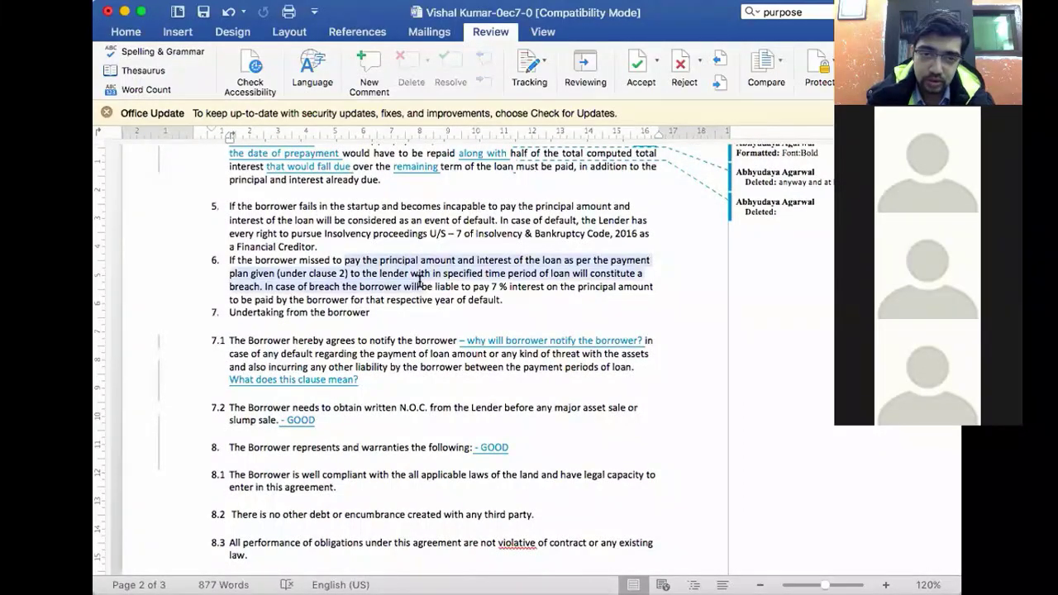
left_click(420, 286)
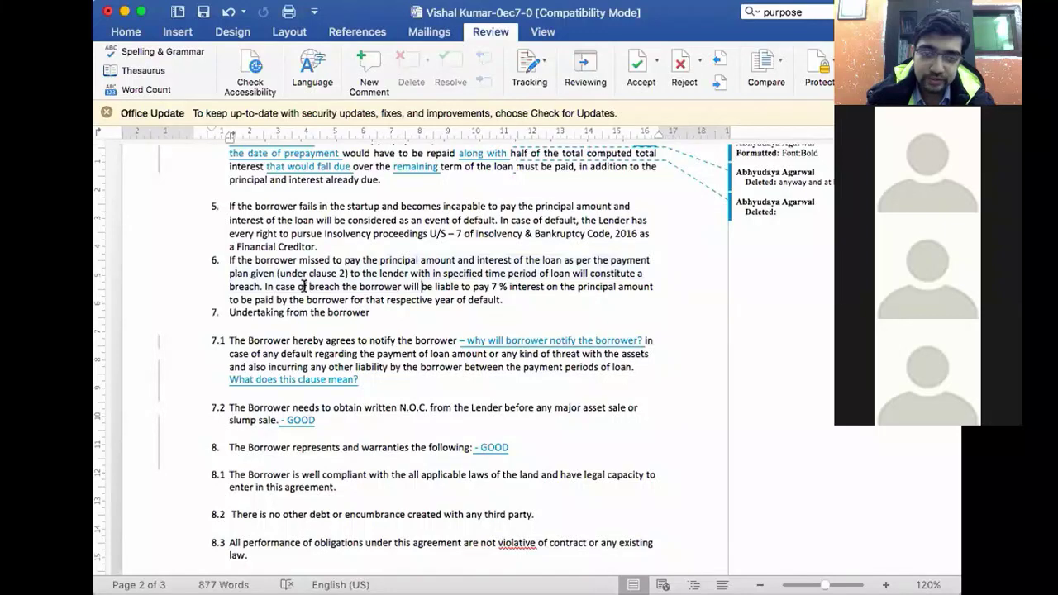
left_click_drag(305, 286, 264, 287)
left_click(501, 300)
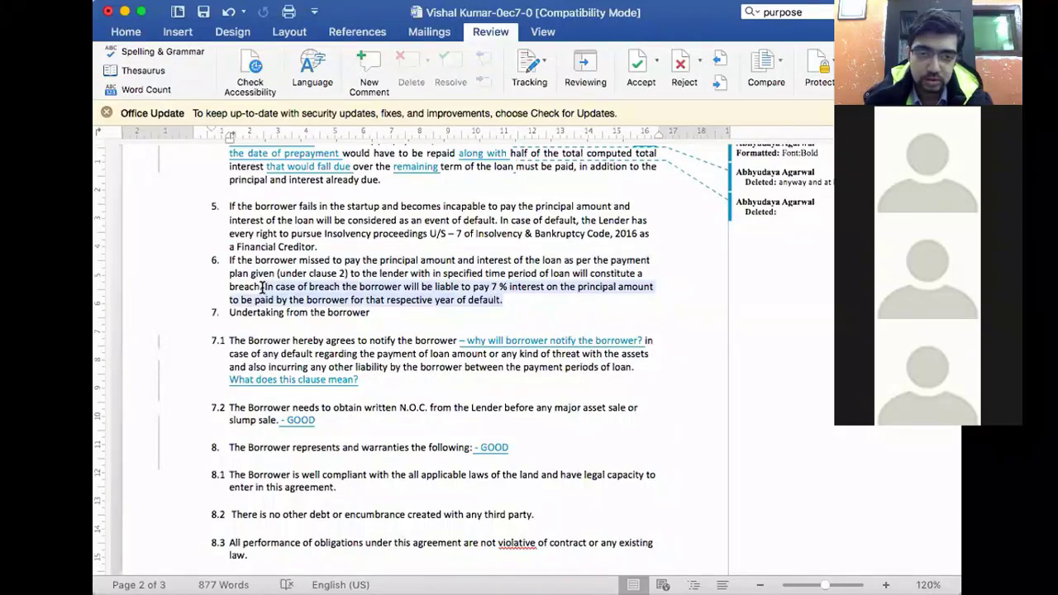
scroll(262, 347, "down", 1)
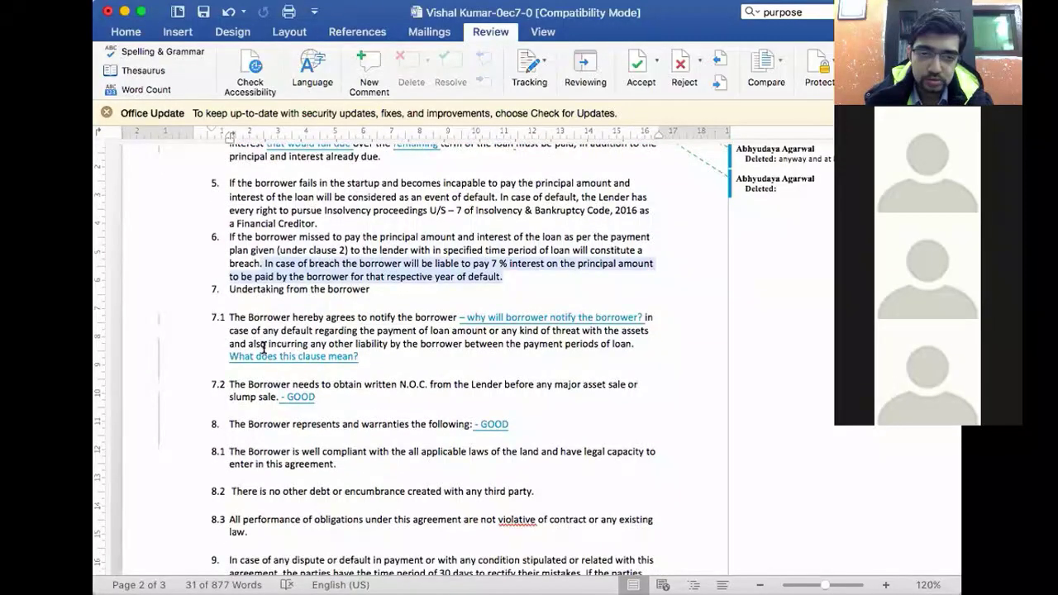
scroll(263, 347, "down", 2)
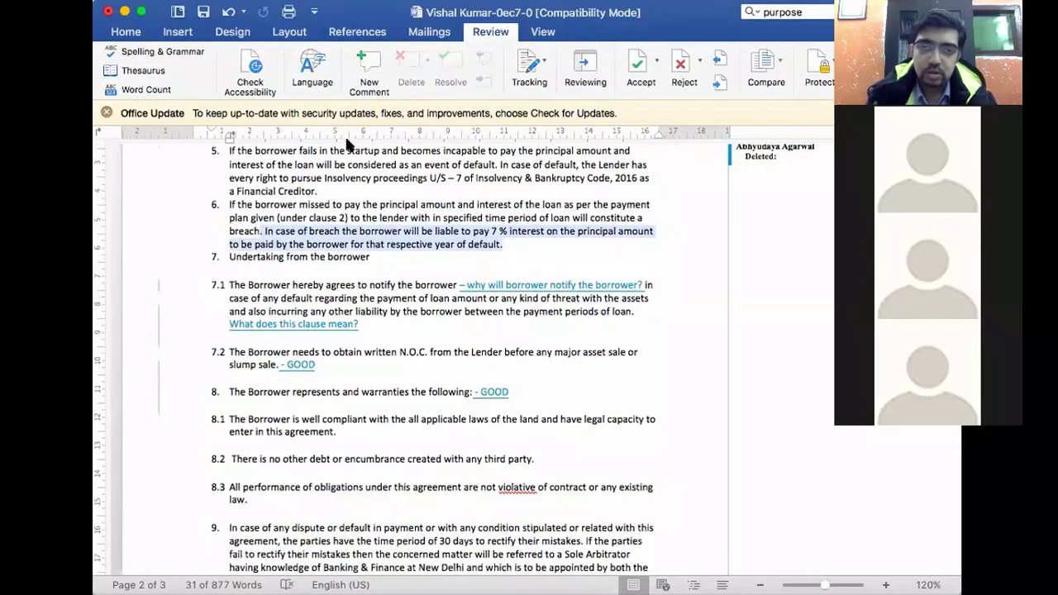
scroll(323, 309, "down", 1)
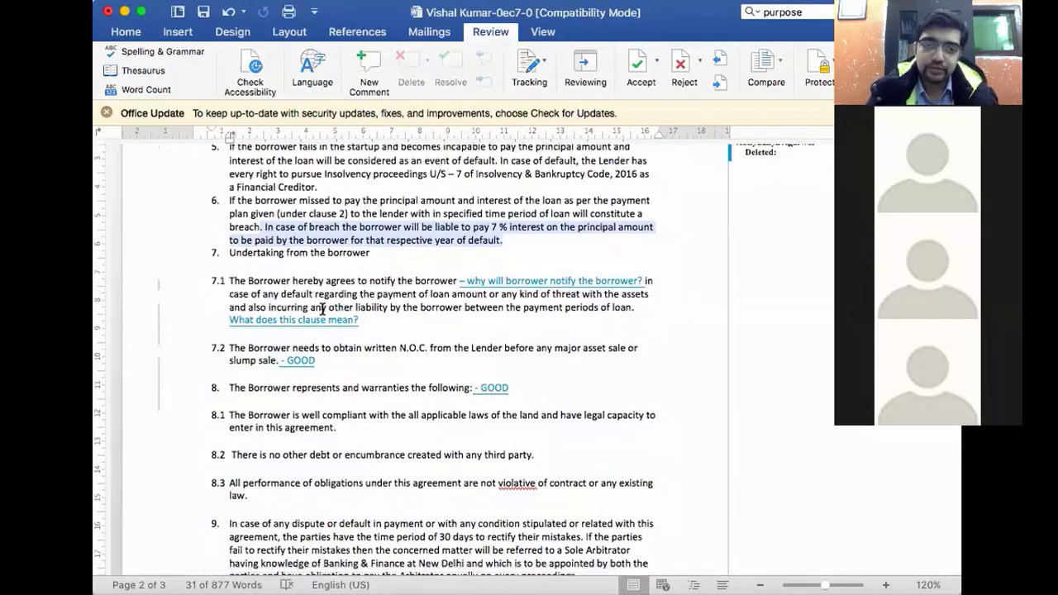
- Examine the borrower undertakings in clauses 7.1 and 7.2, focusing on the notification duty in 7.1 and its review remarks
scroll(322, 309, "down", 3)
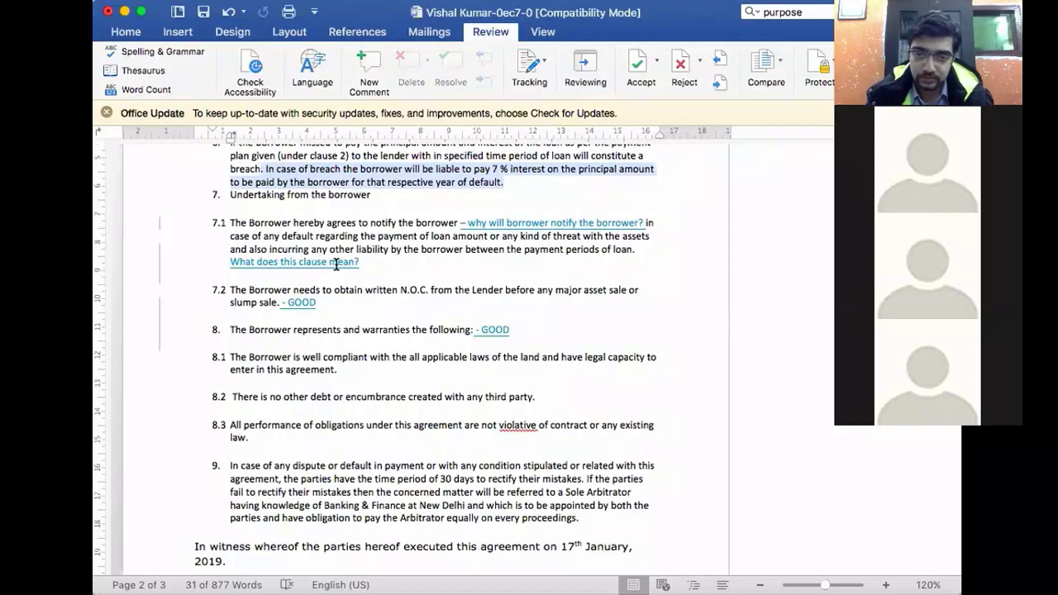
scroll(337, 264, "down", 3)
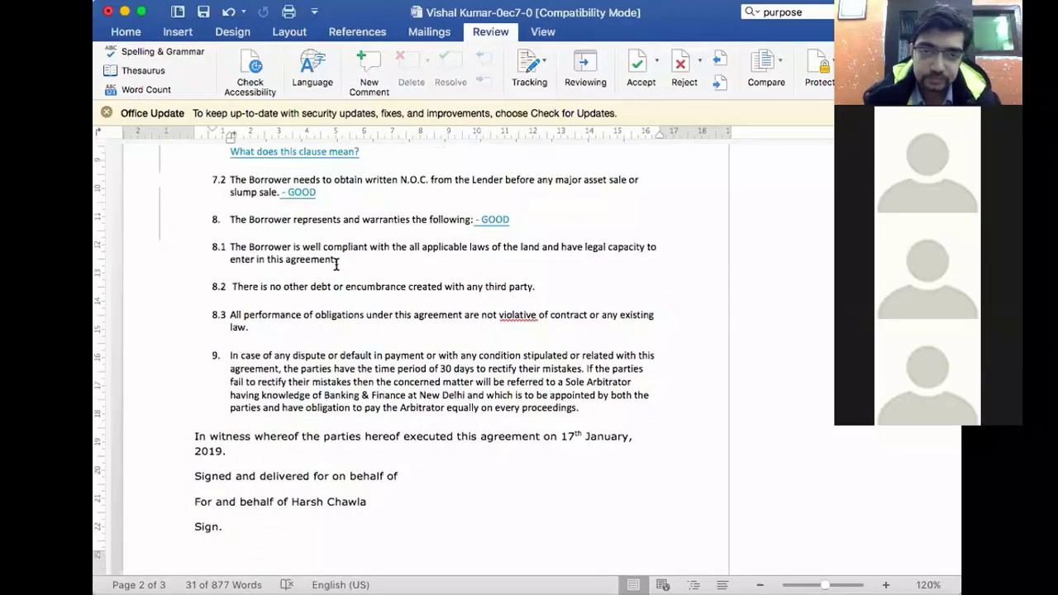
left_click(336, 260)
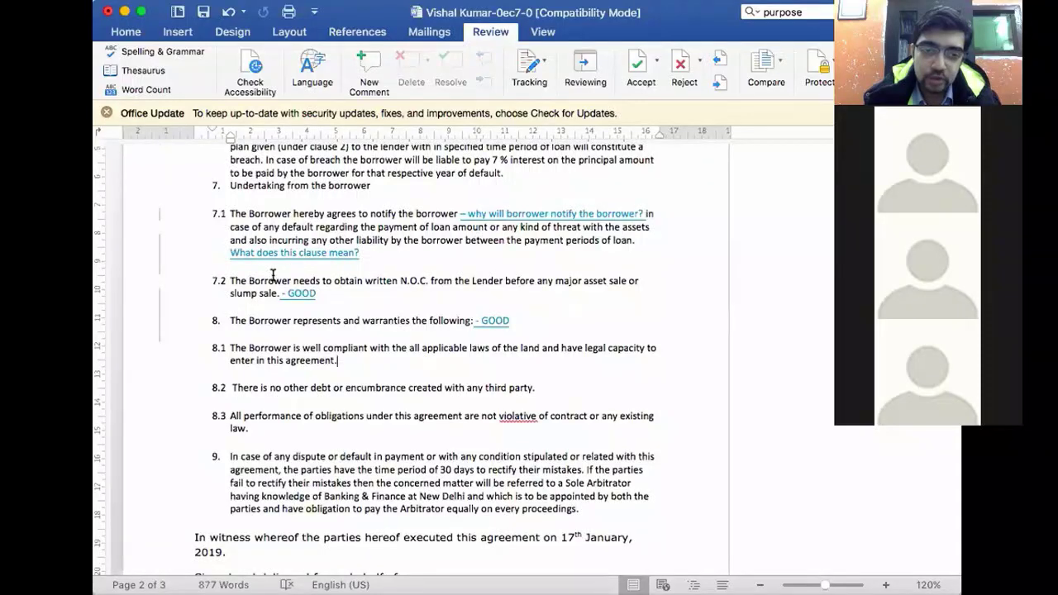
left_click_drag(274, 283, 273, 323)
scroll(274, 323, "up", 3)
scroll(273, 323, "up", 1)
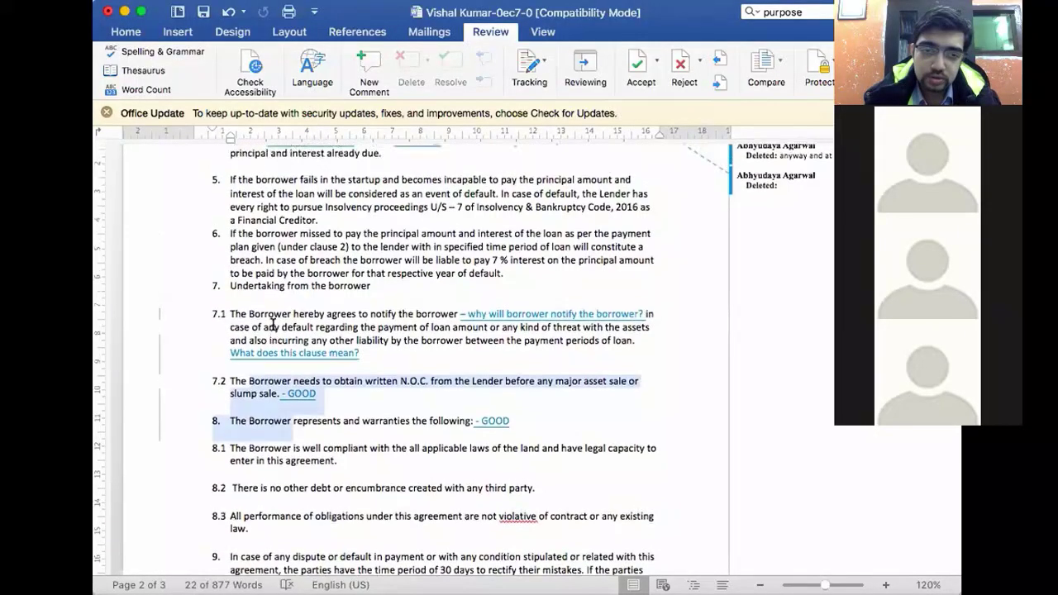
left_click(273, 325)
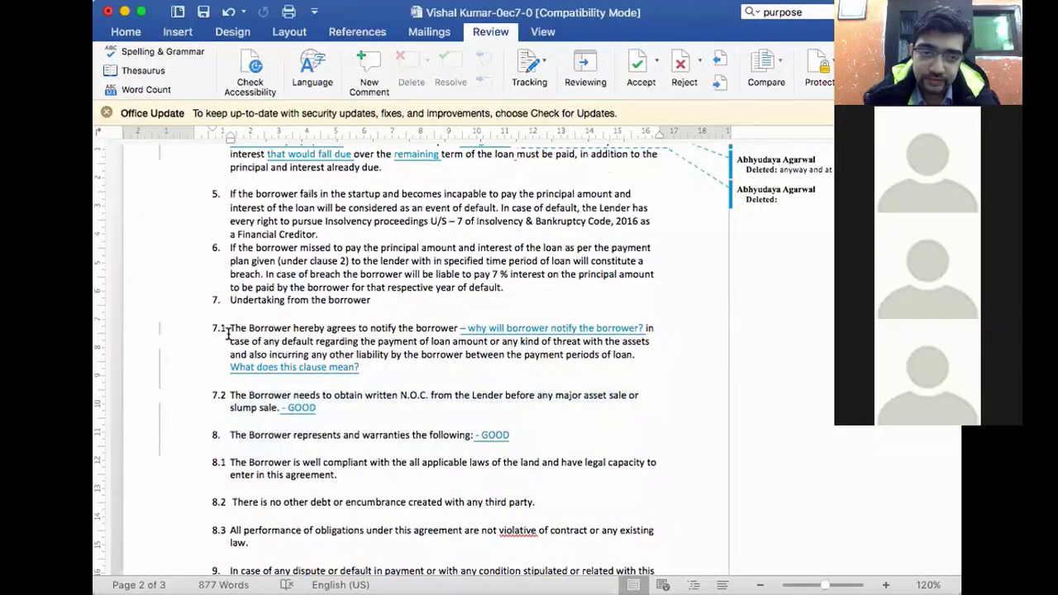
left_click_drag(231, 328, 447, 342)
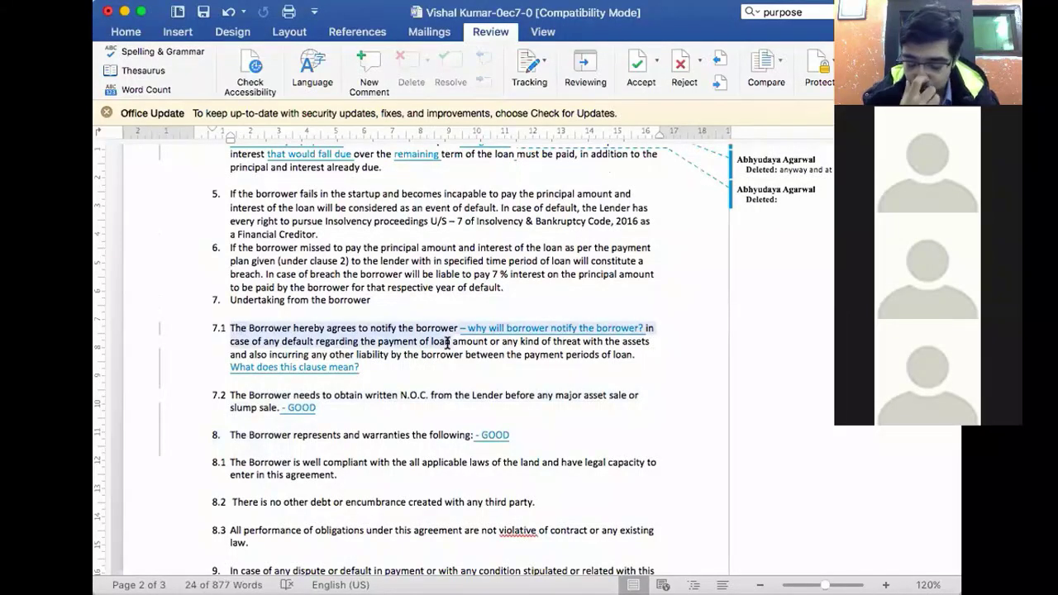
left_click(448, 342)
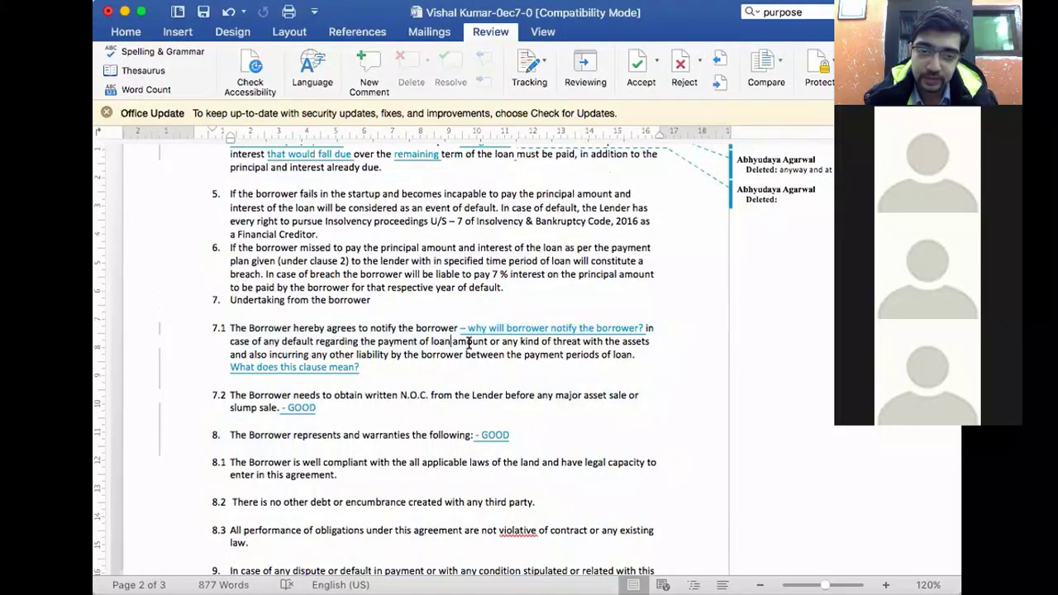
left_click_drag(427, 325, 427, 370)
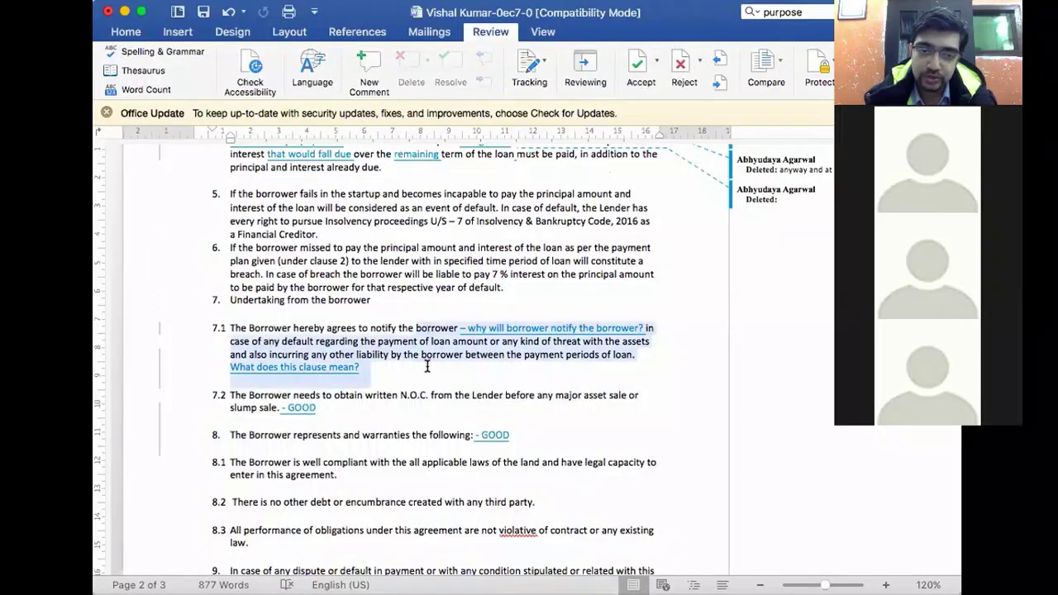
left_click(428, 366)
- Examine the borrower's representations and warranties in clauses 8.1 to 8.3
scroll(427, 366, "down", 5)
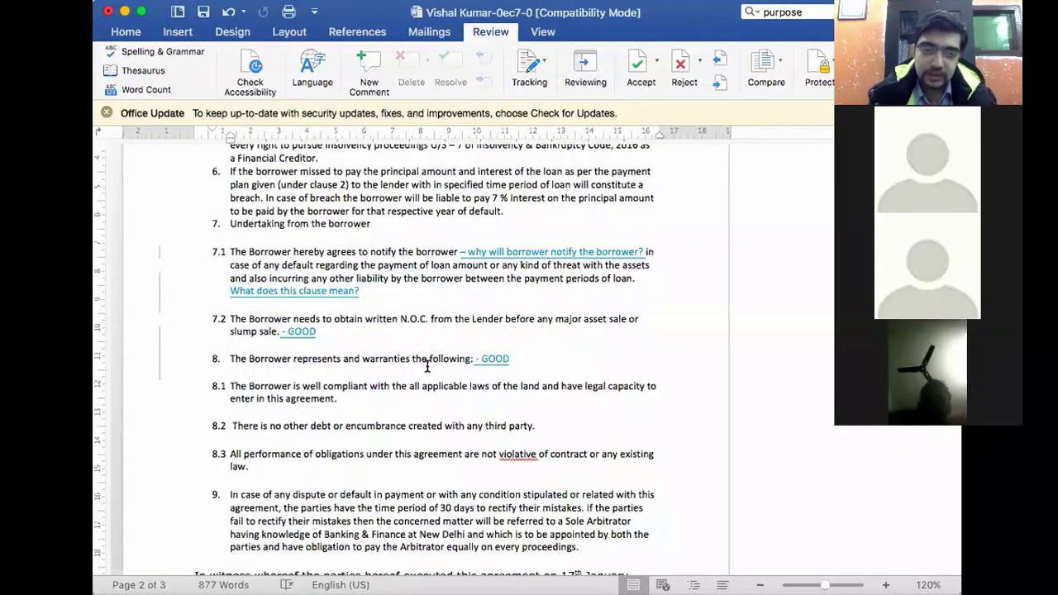
scroll(427, 366, "down", 2)
scroll(427, 366, "down", 1)
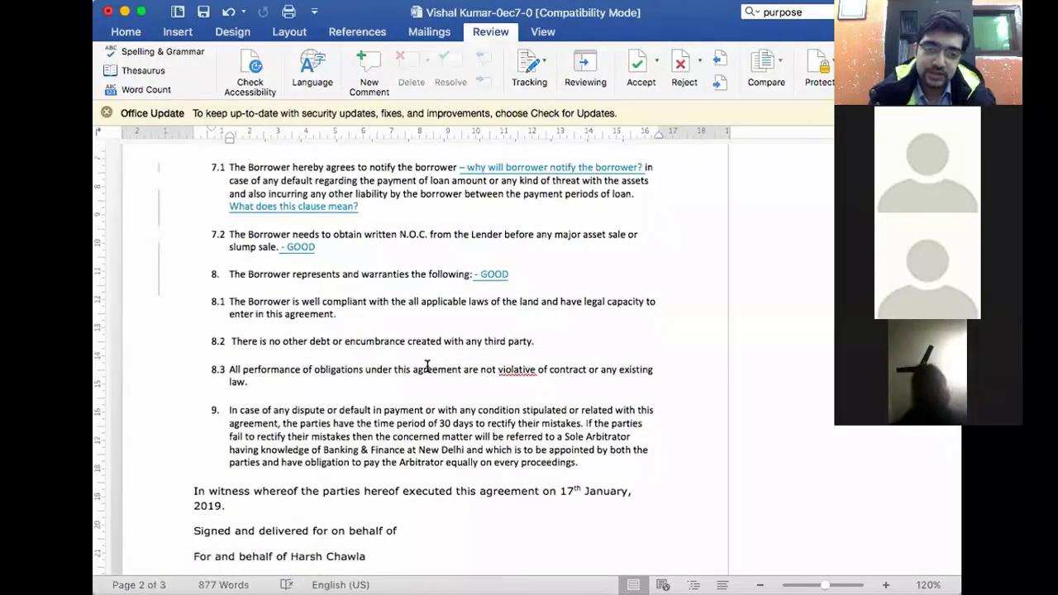
scroll(427, 366, "down", 3)
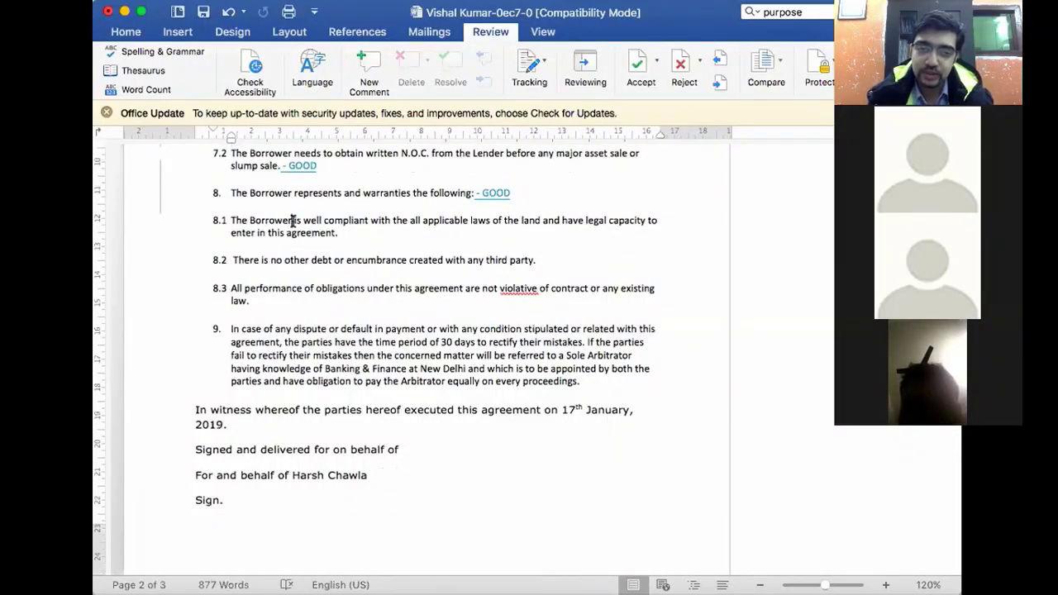
left_click_drag(290, 219, 364, 328)
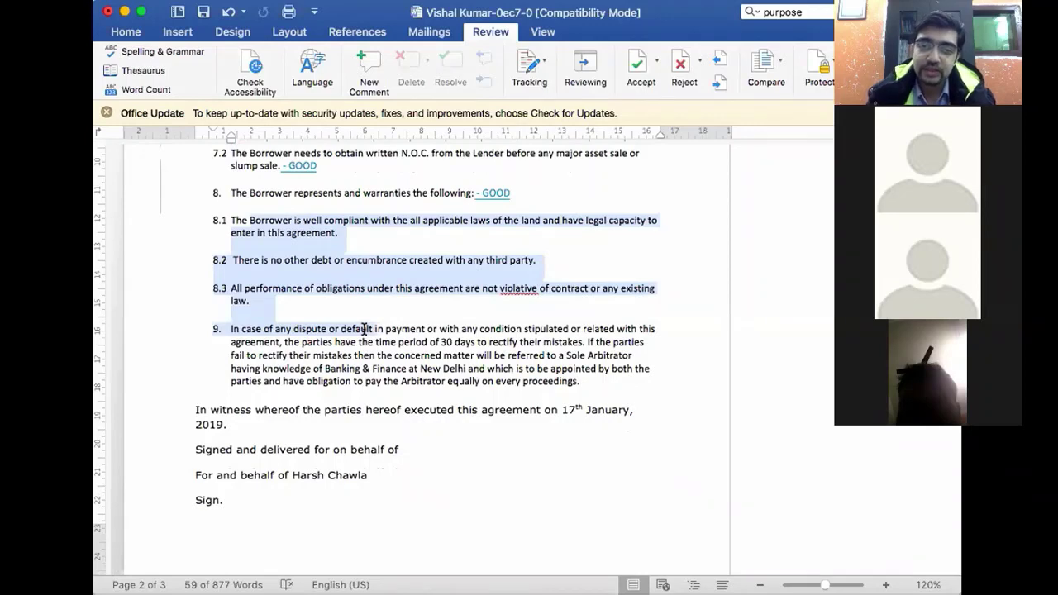
left_click(421, 223)
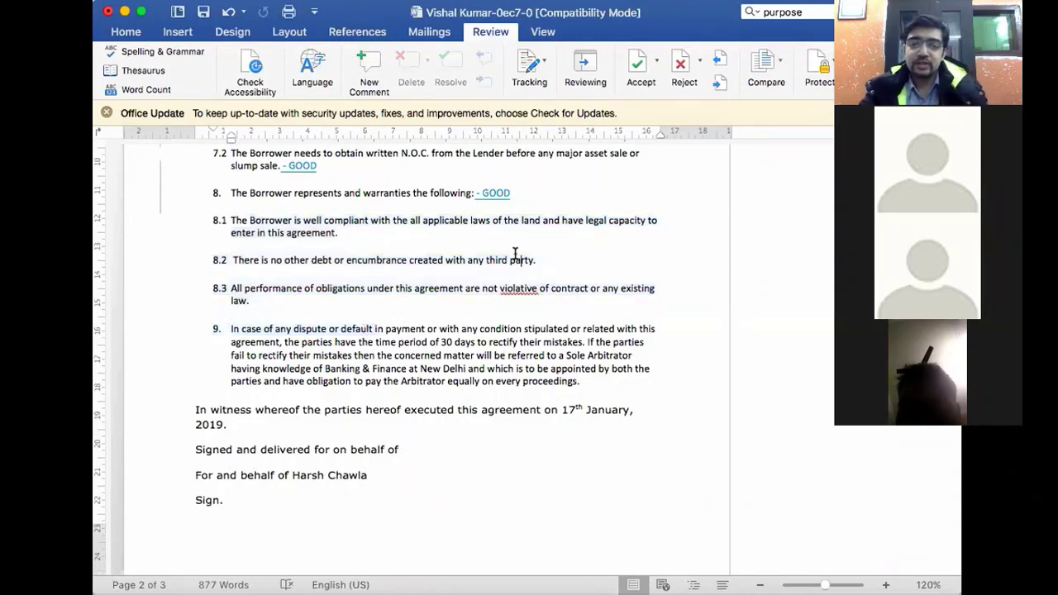
type("-")
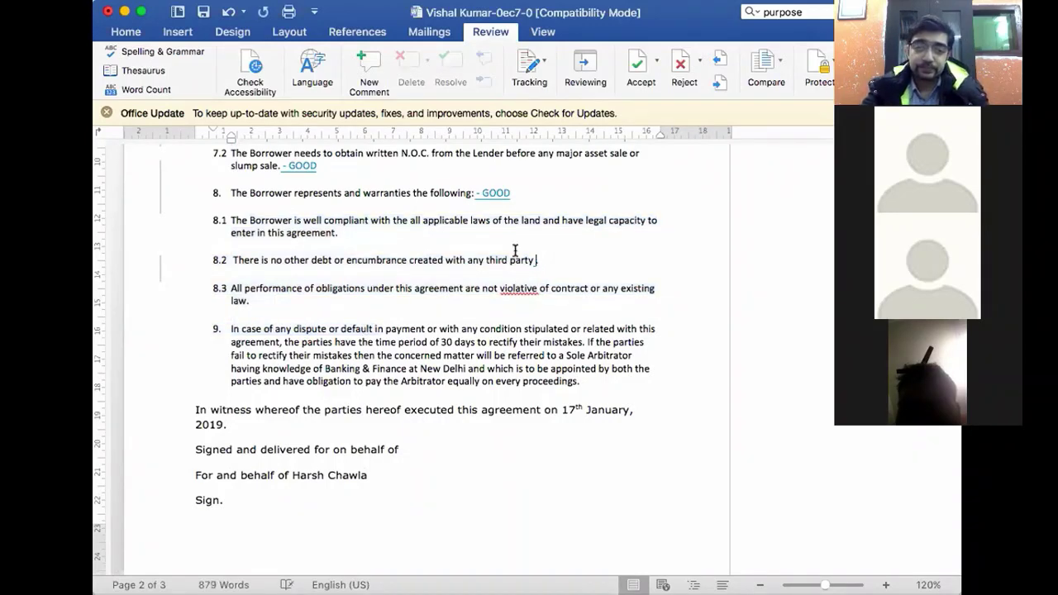
key("BackSpace")
key("BackSpace")
- Insert "as on the date of execution of this agreement" after "following" in clause 8 on representations and warranties
left_click(410, 193)
key("alt+Right")
key("alt+Right")
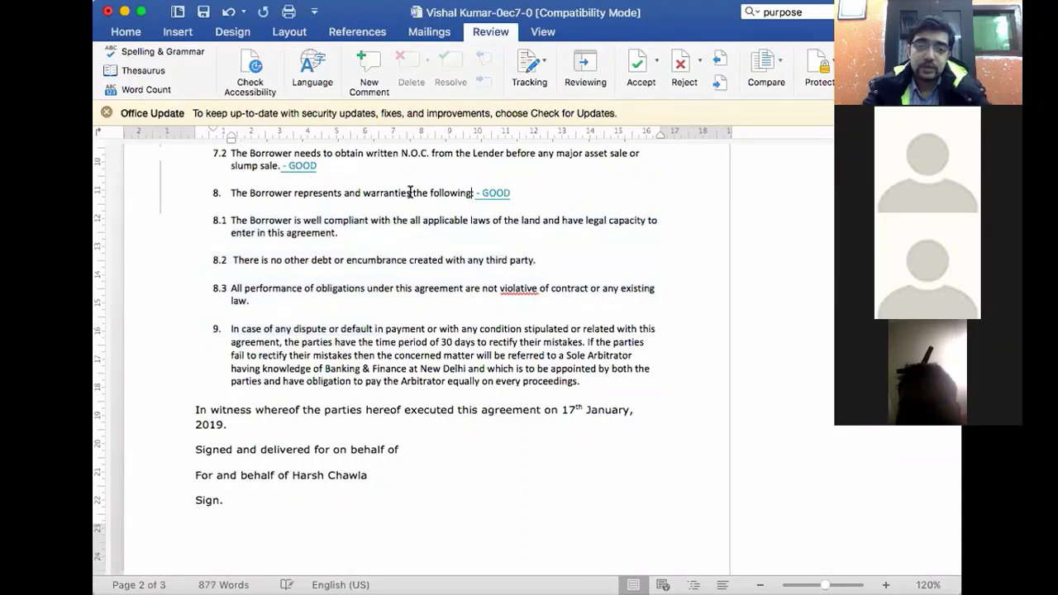
type("as on the date o fe")
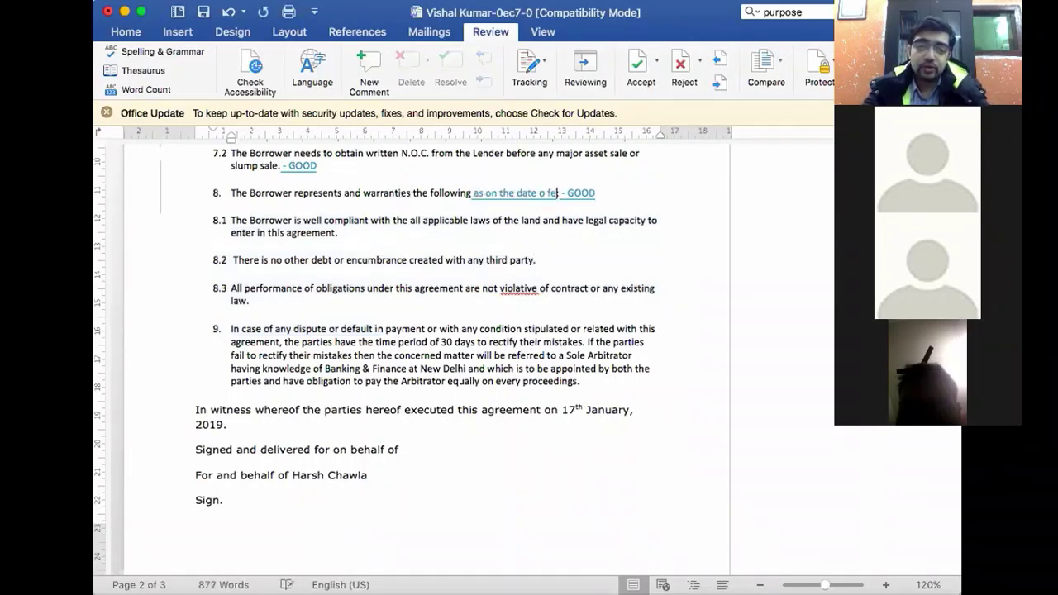
key("BackSpace")
key("BackSpace")
key("BackSpace")
type("f exe")
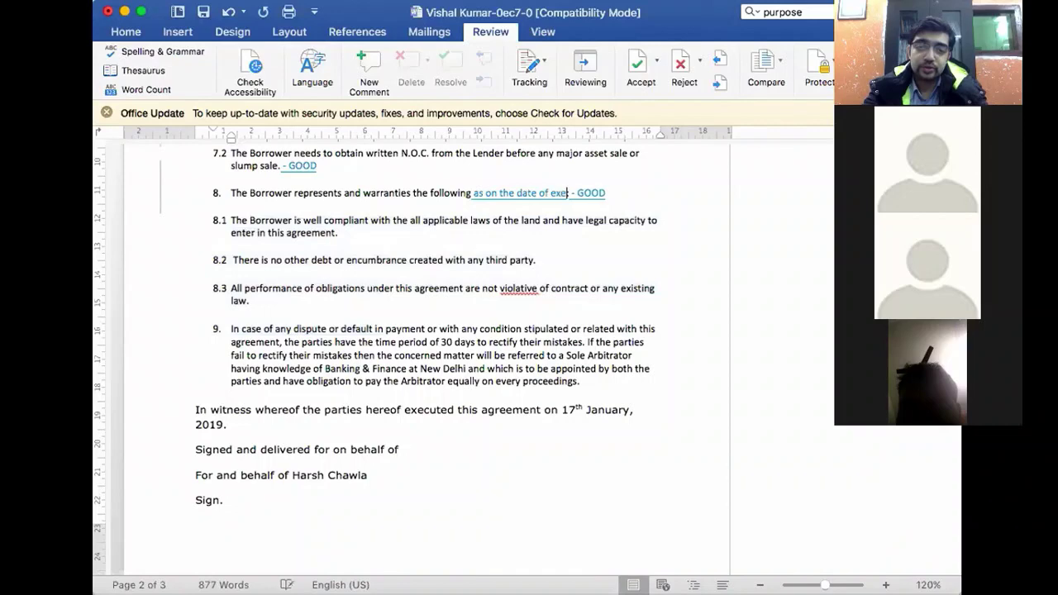
type("cution of this :")
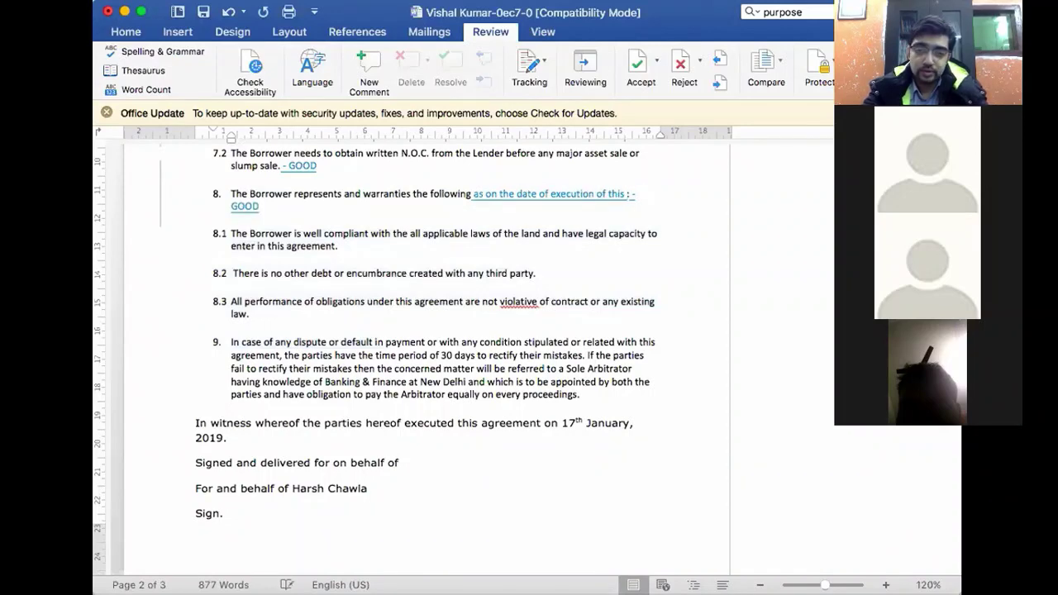
type(" agreement")
- Examine the dispute and arbitration clause 9 and the signature block at the end of the agreement
scroll(426, 356, "down", 3)
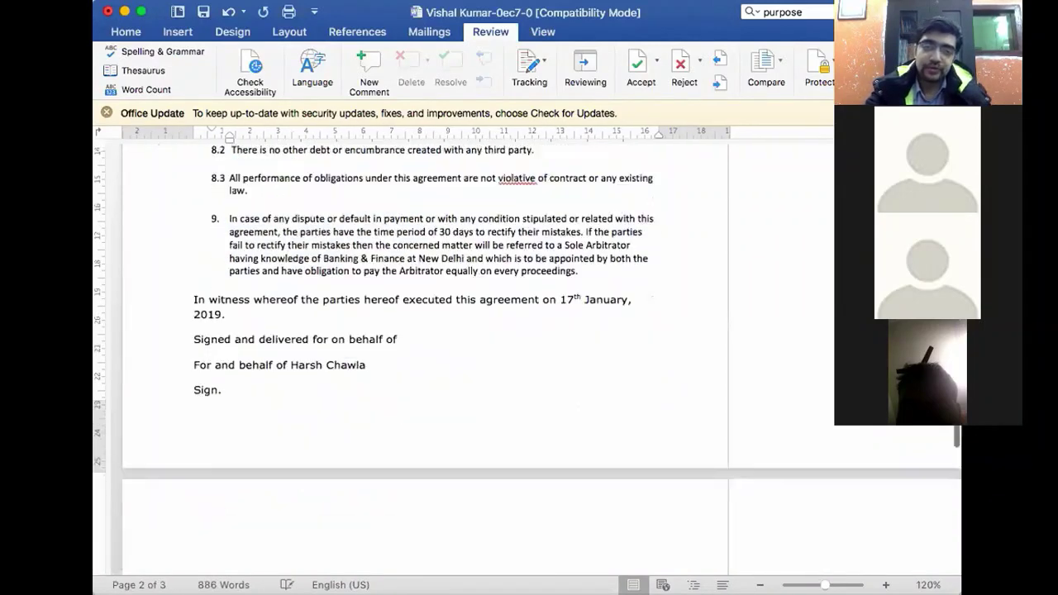
scroll(370, 298, "up", 3)
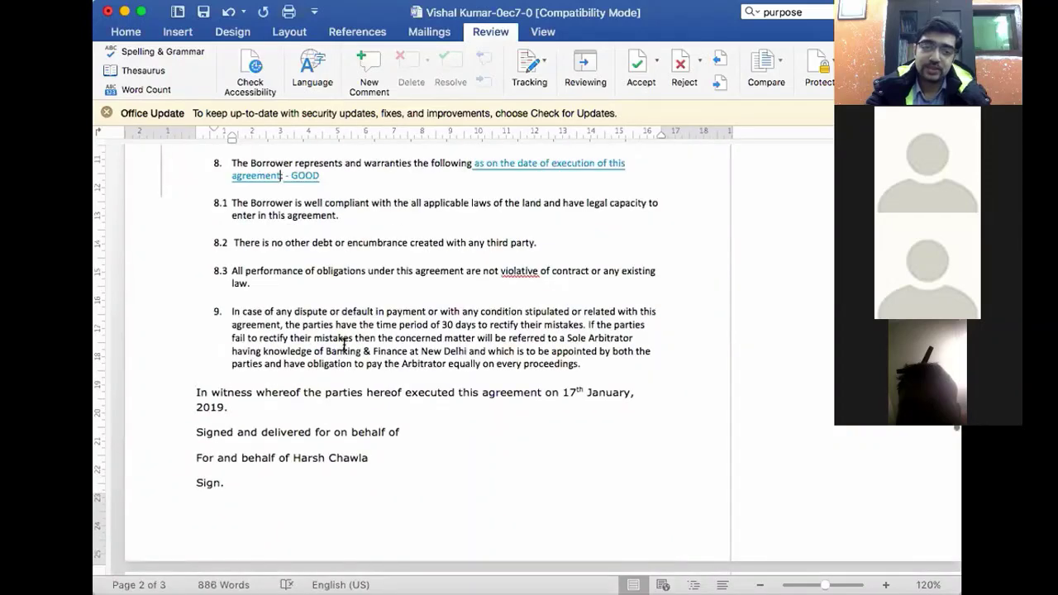
scroll(343, 346, "down", 3)
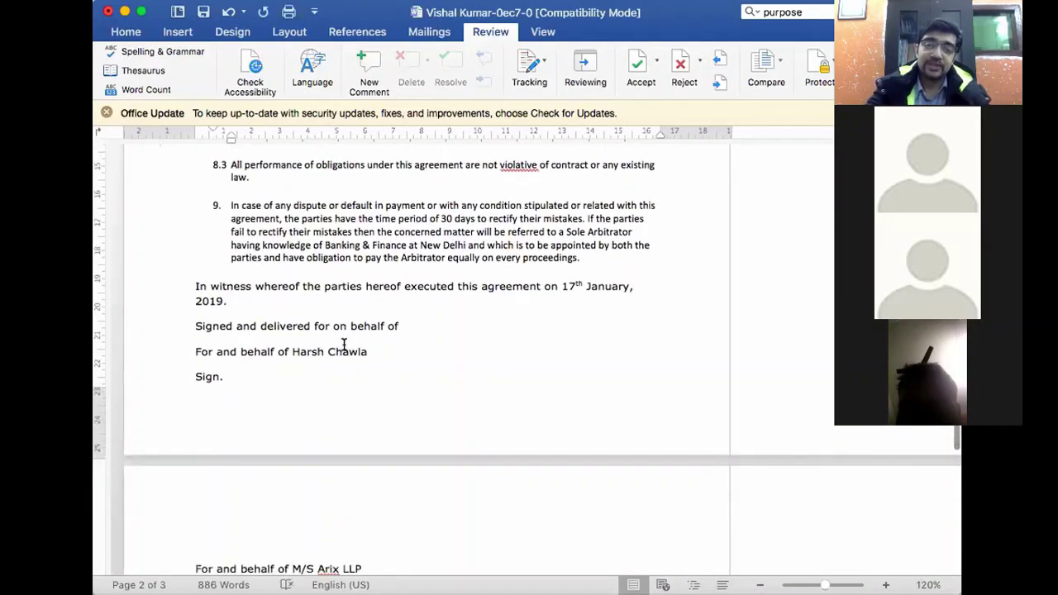
scroll(344, 345, "down", 2)
scroll(344, 346, "up", 6)
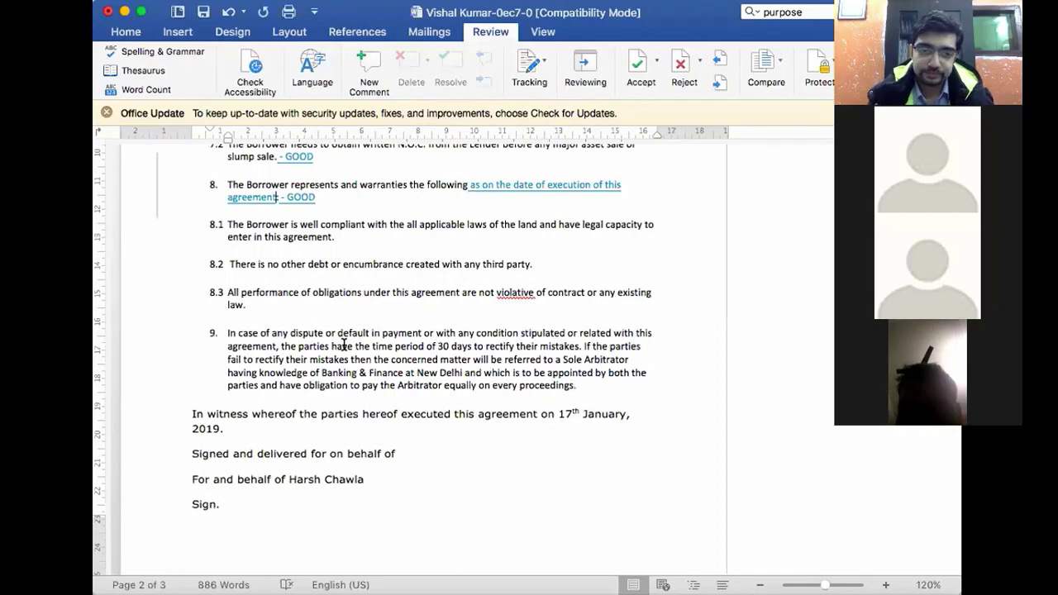
scroll(344, 346, "up", 2)
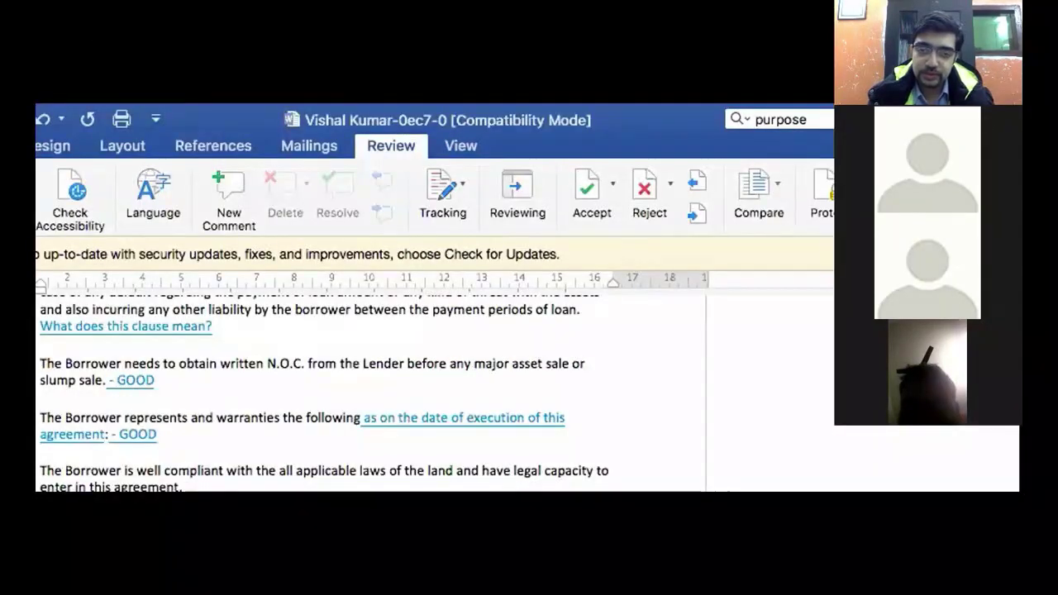
type(":")
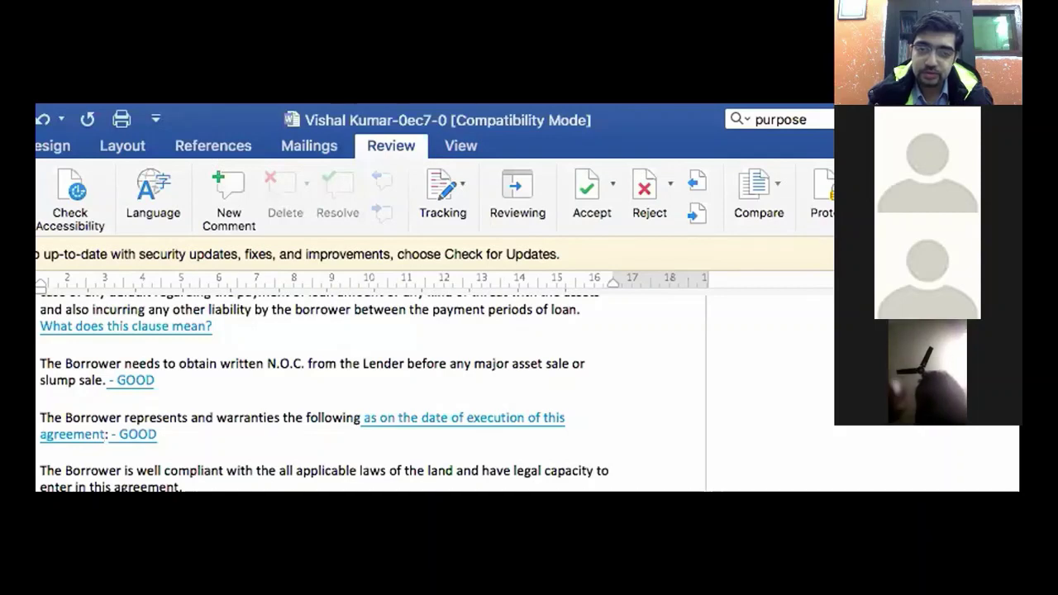
key("BackSpace")
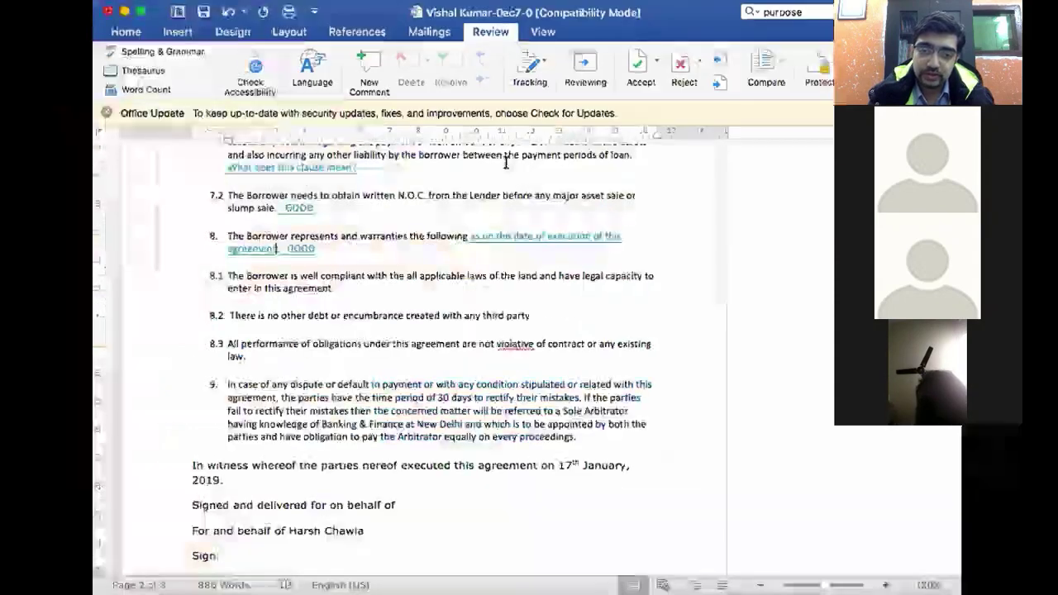
- Examine clauses 5 and 6 of the draft on events of default and breach, marking the text of both clauses
scroll(459, 375, "up", 3)
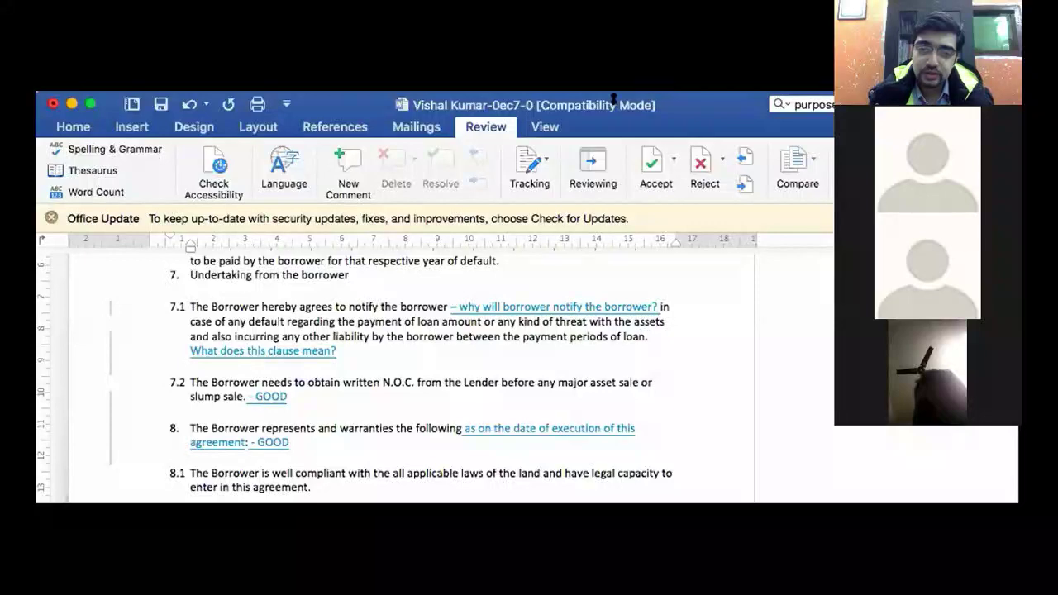
scroll(475, 356, "up", 2)
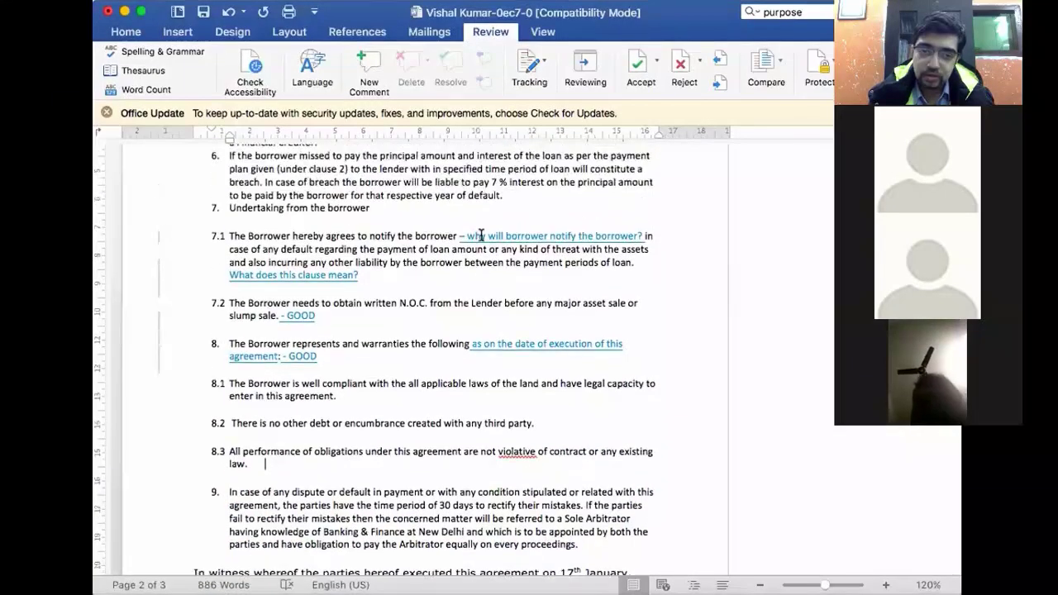
scroll(481, 235, "up", 5)
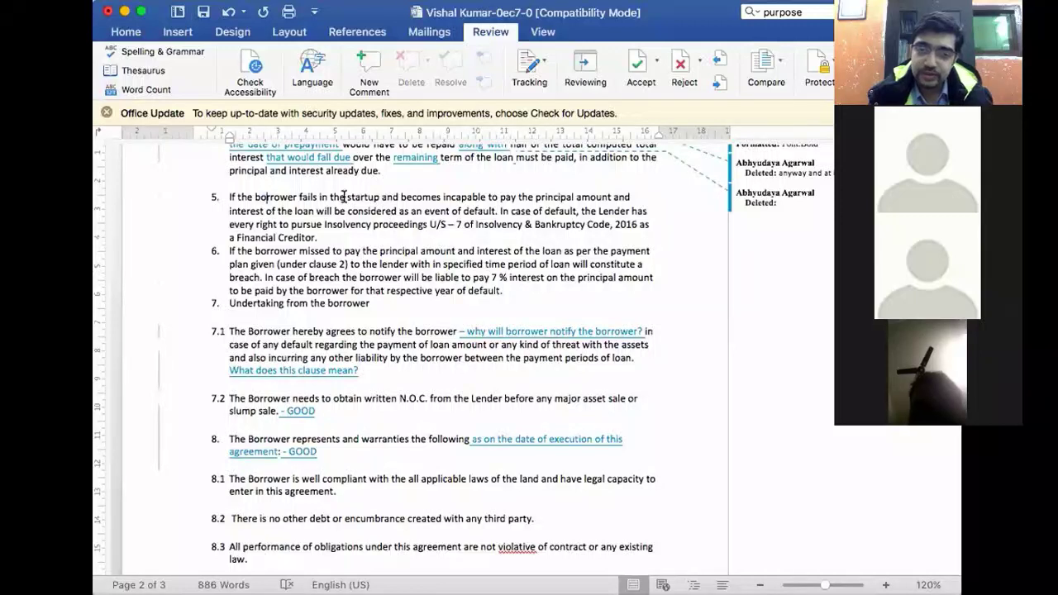
left_click_drag(260, 200, 413, 240)
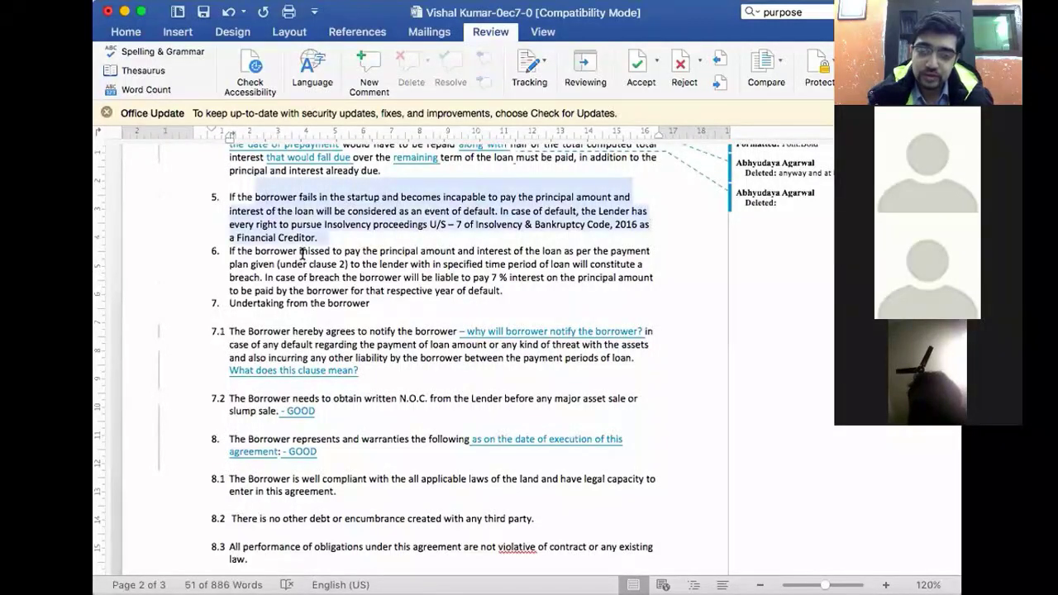
left_click_drag(540, 287, 237, 207)
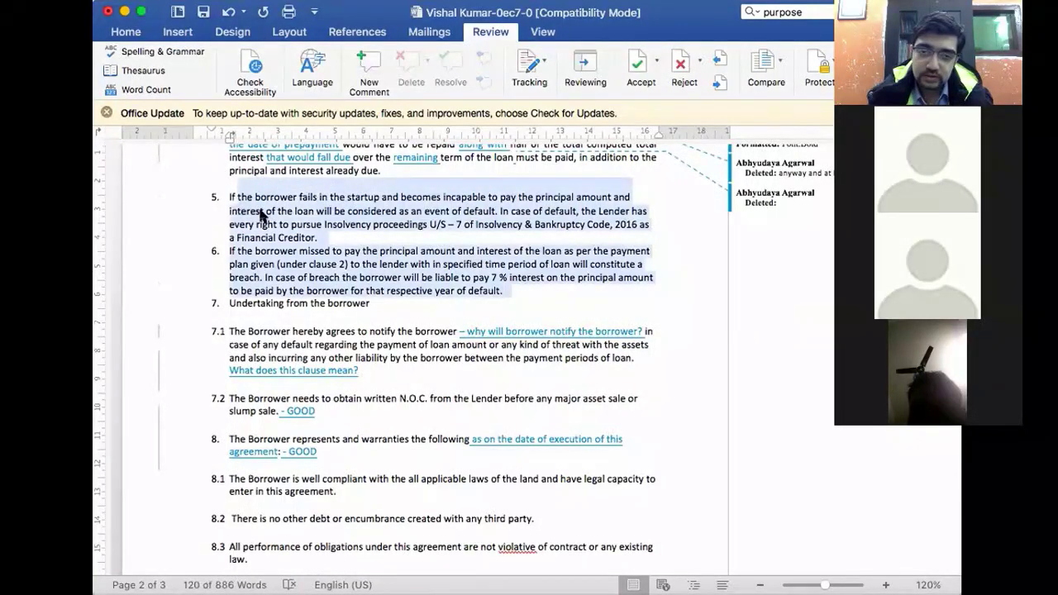
scroll(260, 215, "up", 1)
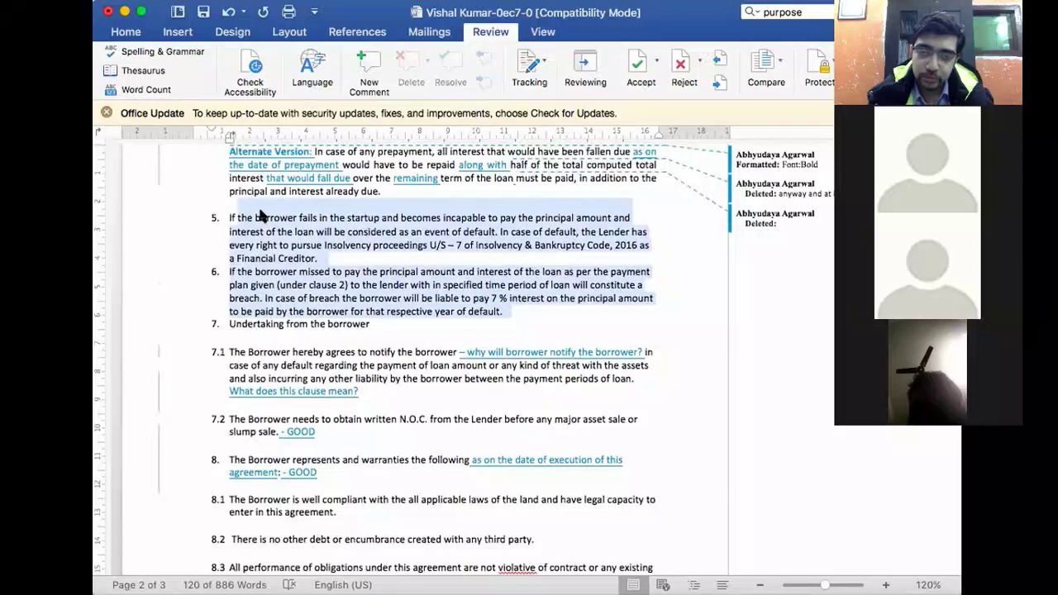
scroll(260, 215, "up", 7)
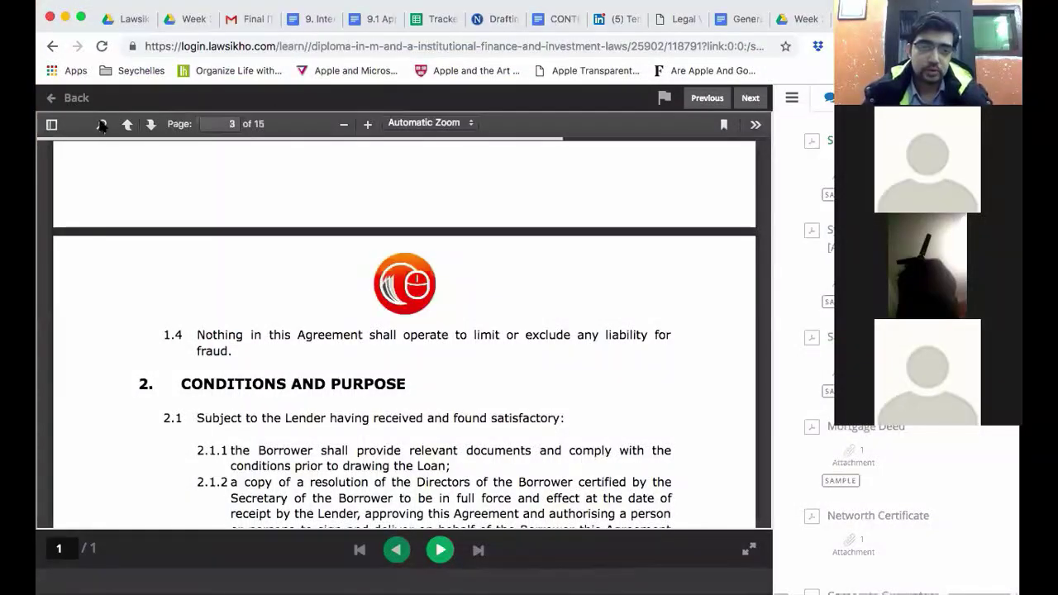
- Switch to the sample loan agreement PDF in the browser and search it for "event of default"
left_click(102, 125)
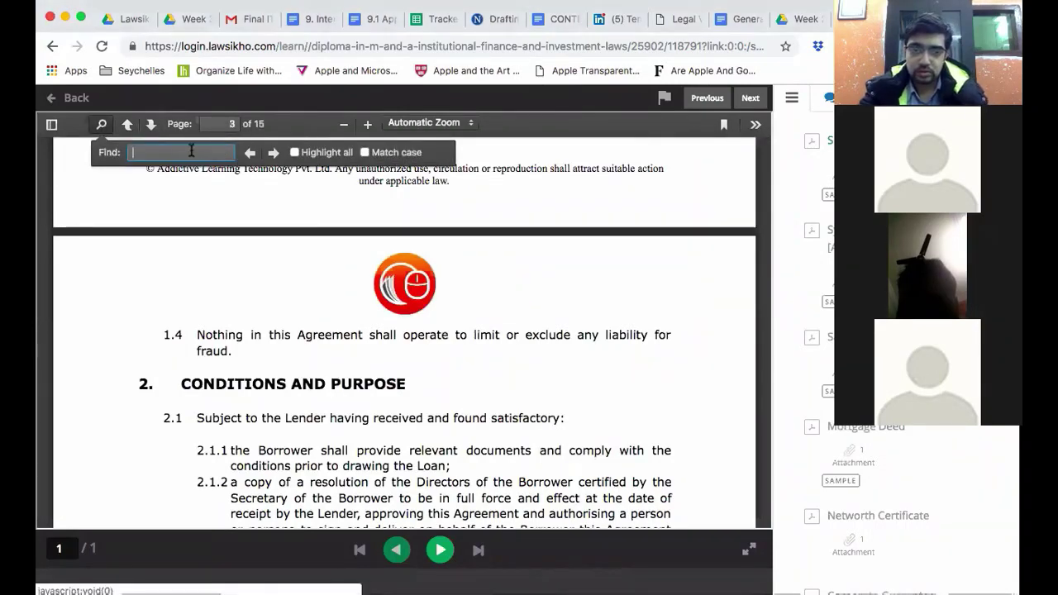
type("event of de")
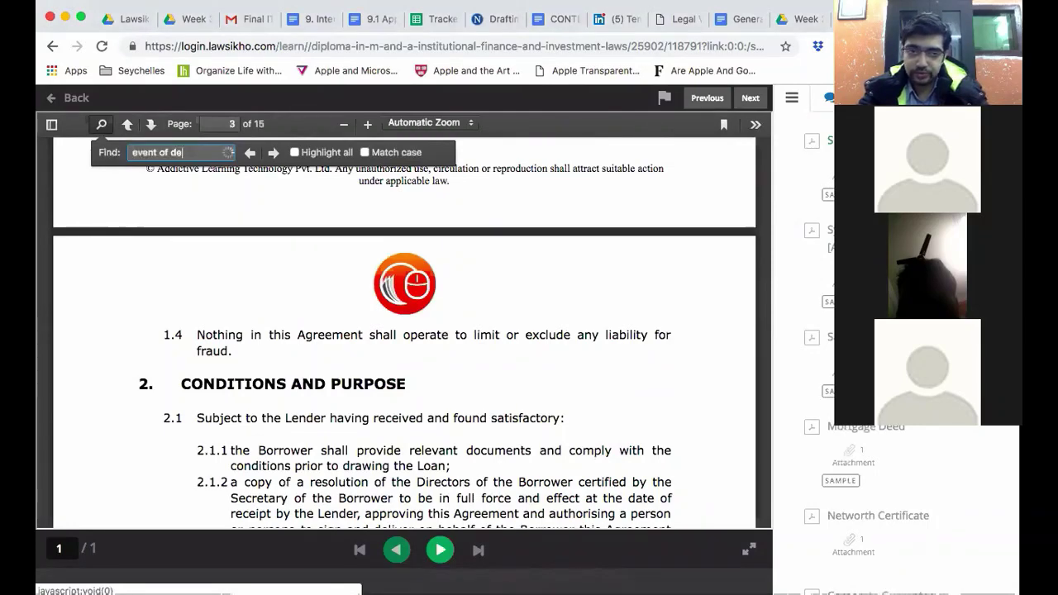
type("fau")
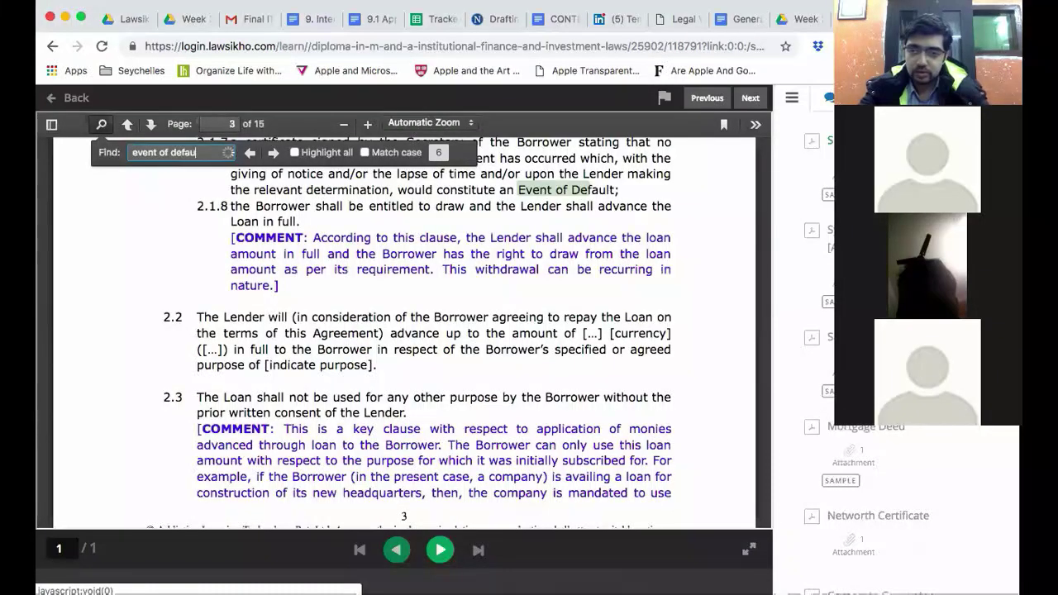
type("lt")
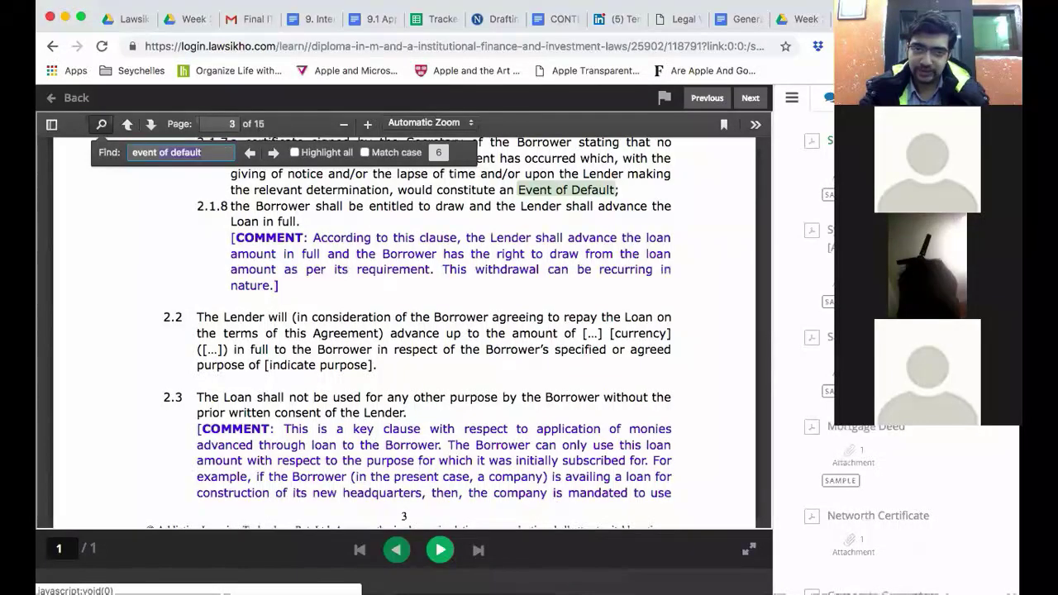
- Search the sample agreement for "event" and step through the matches to clause 9.2 on events of default
type("event")
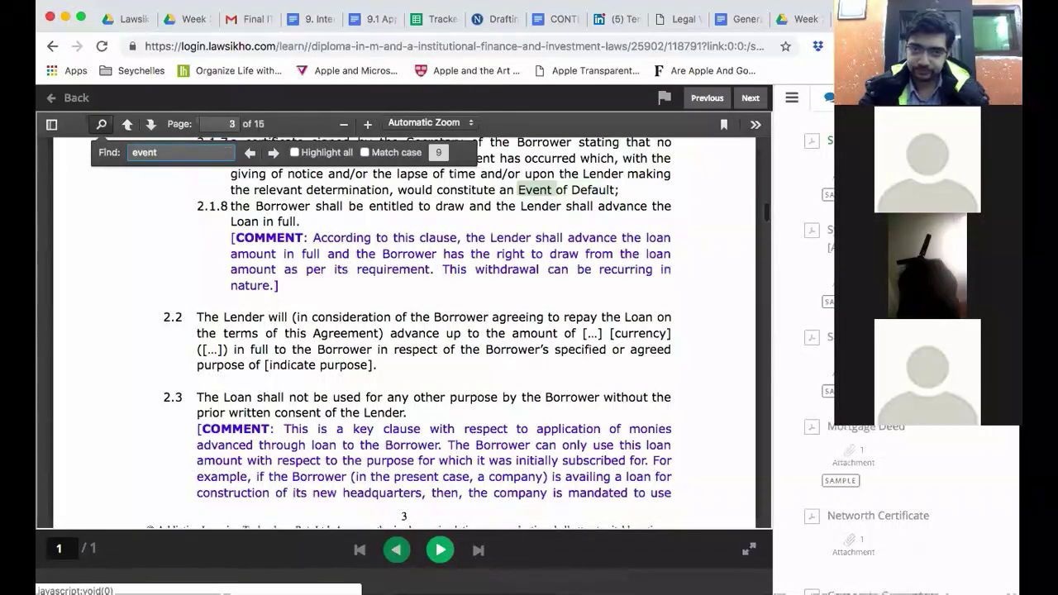
key("Return")
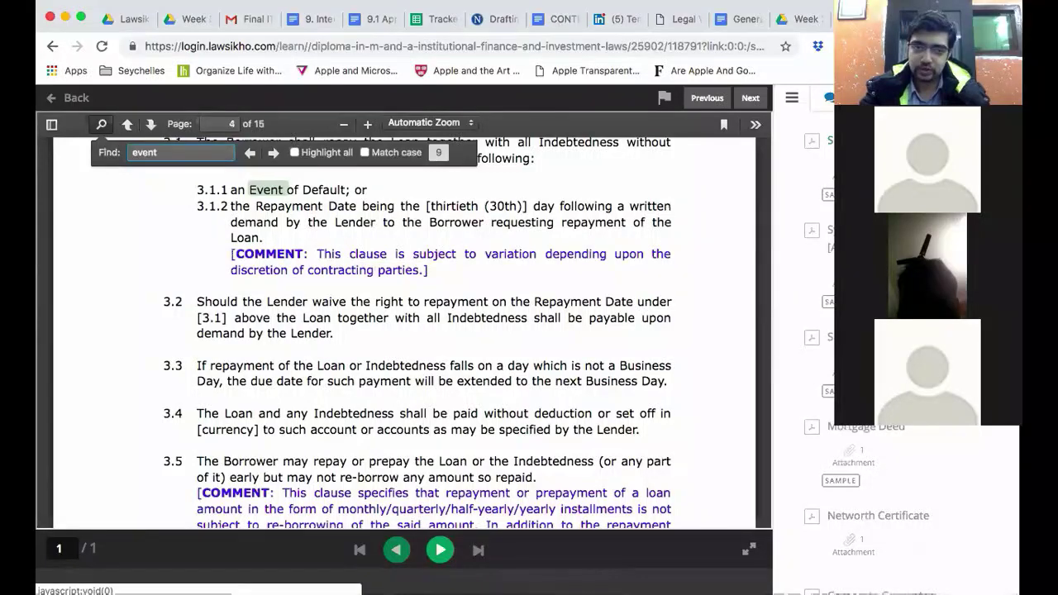
key("Return")
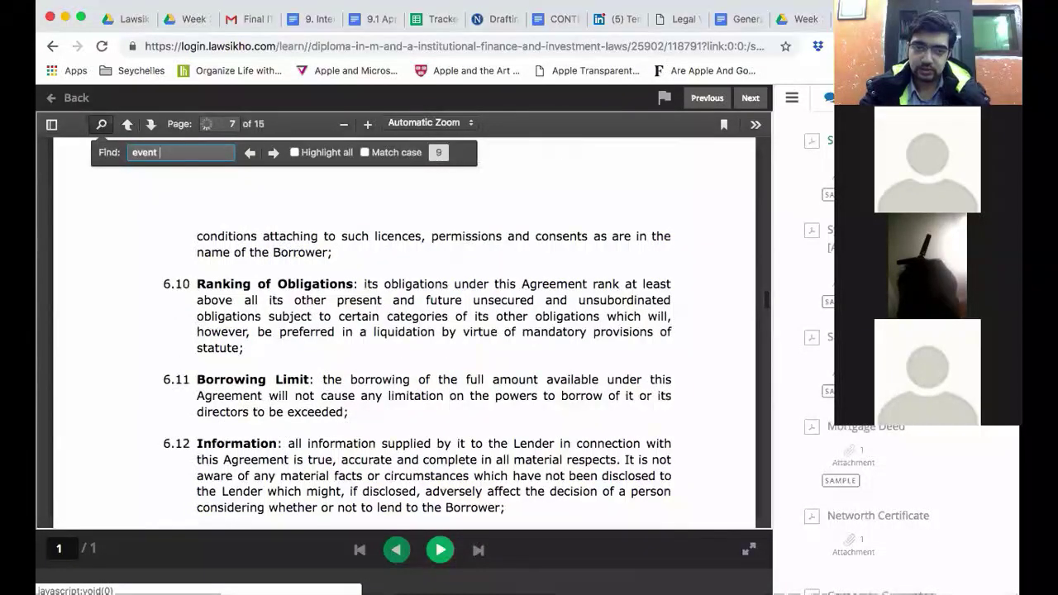
key("Return")
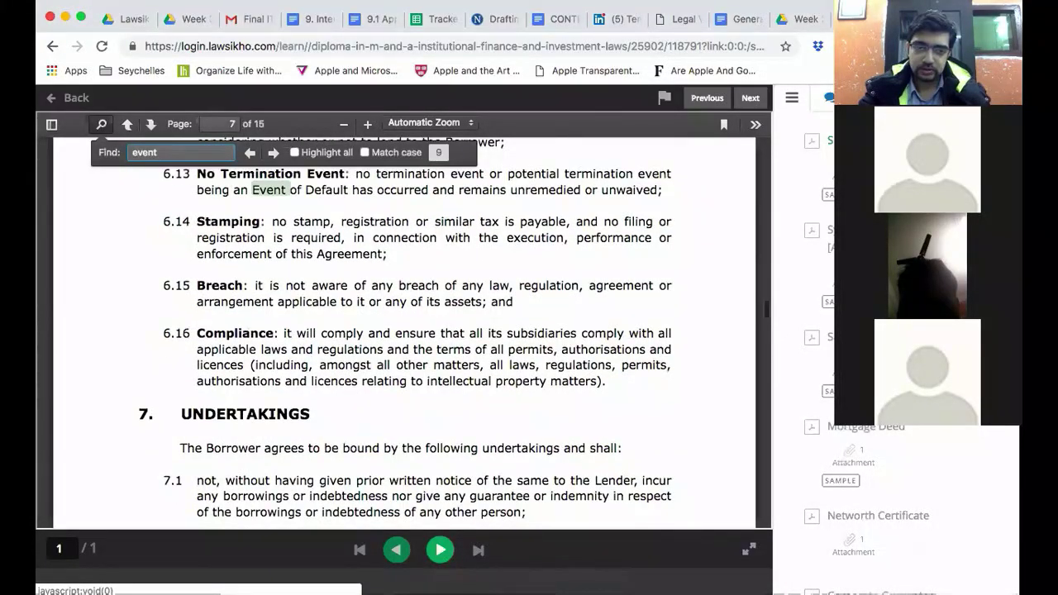
key("Return")
key("Return")
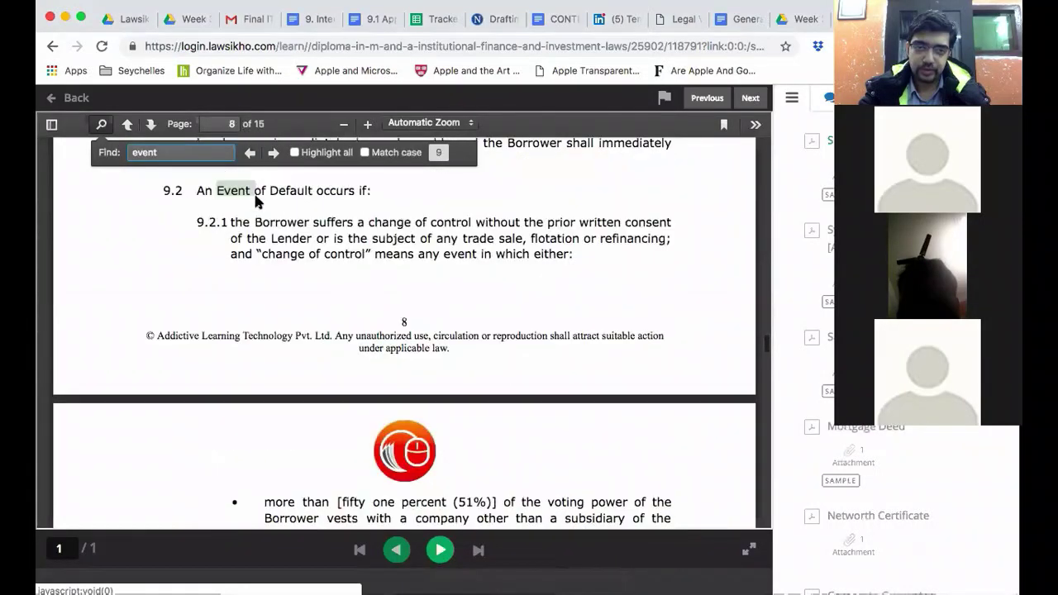
- Examine clause 9.1 on the Lender's rights after default and the opening of clause 9.2 through 9.2.1
scroll(248, 310, "down", 2)
scroll(248, 310, "up", 3)
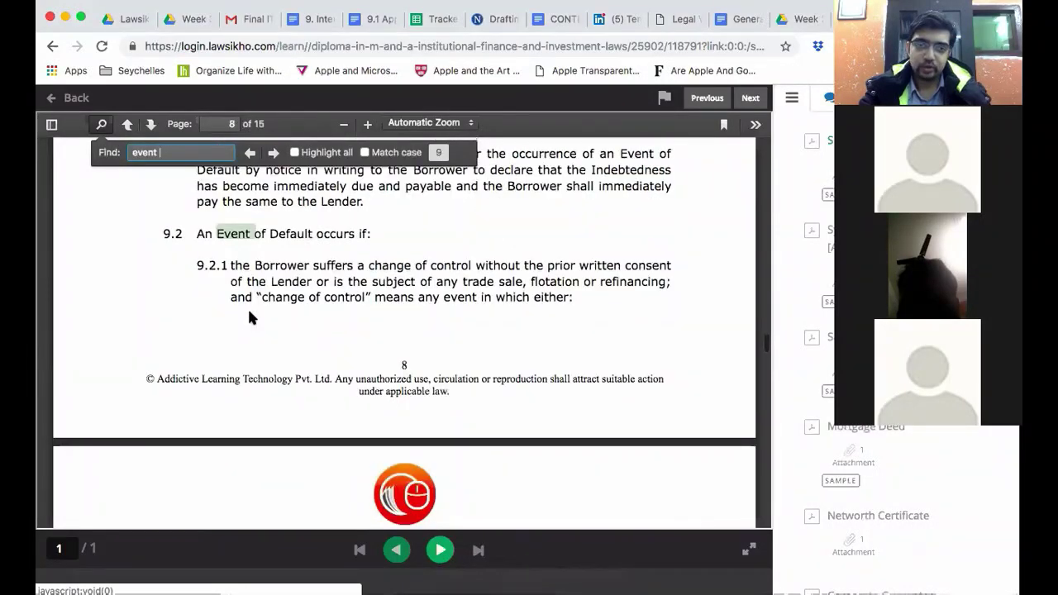
scroll(250, 317, "up", 1)
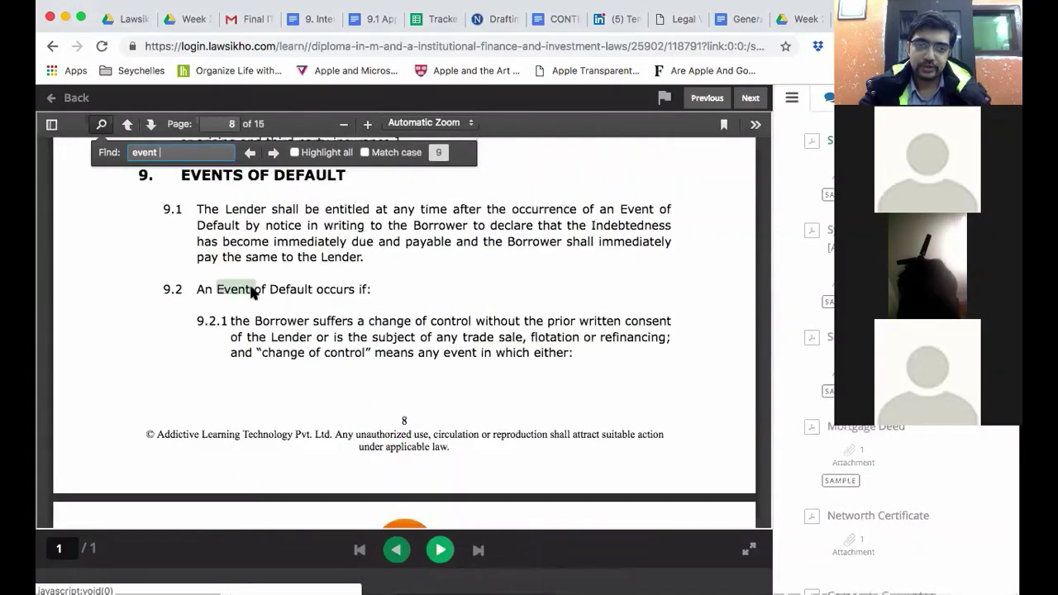
left_click(238, 207)
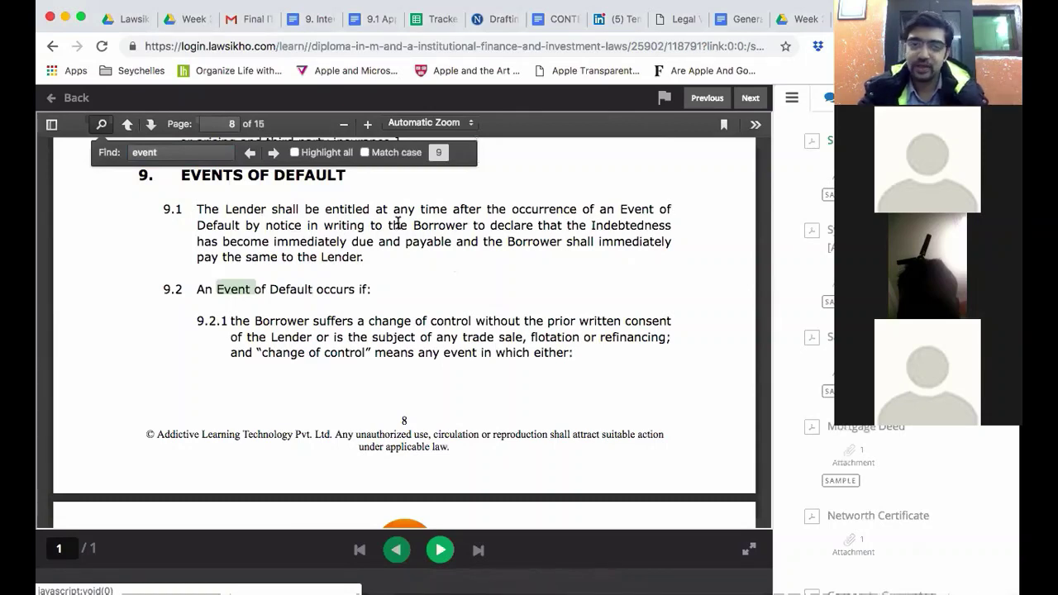
scroll(397, 223, "down", 1)
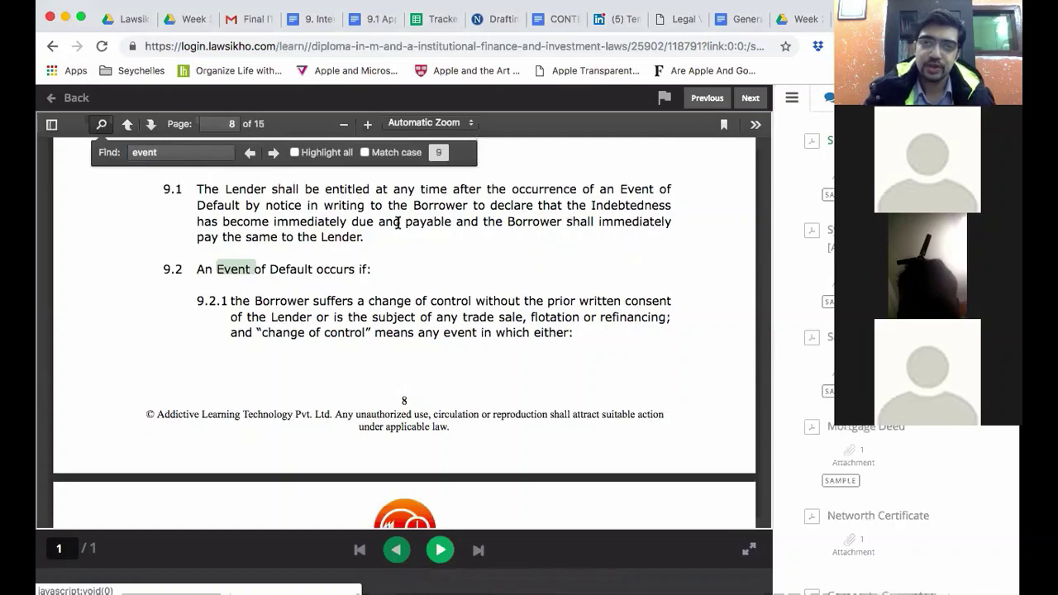
scroll(397, 223, "down", 3)
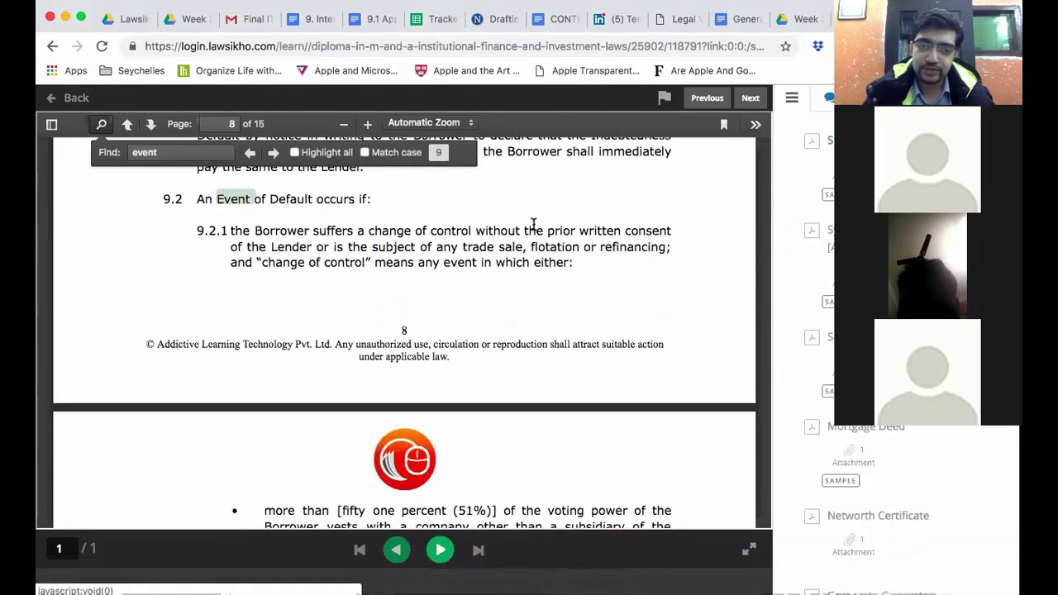
scroll(554, 220, "down", 1)
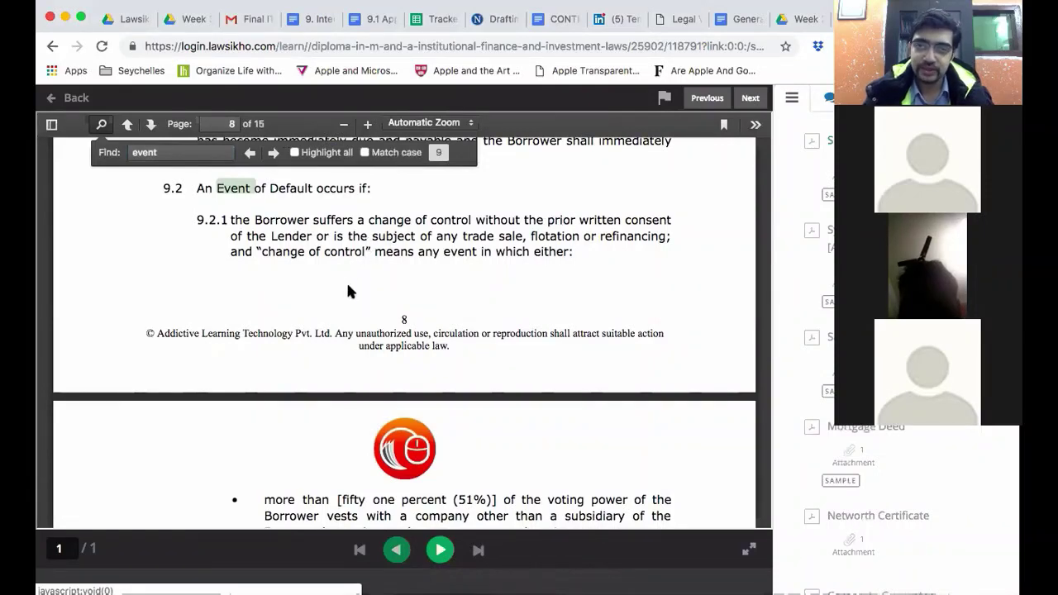
- Examine the change of control conditions under 9.2.1 and the share capital and notice events in 9.2.2 and 9.2.3
scroll(347, 291, "down", 5)
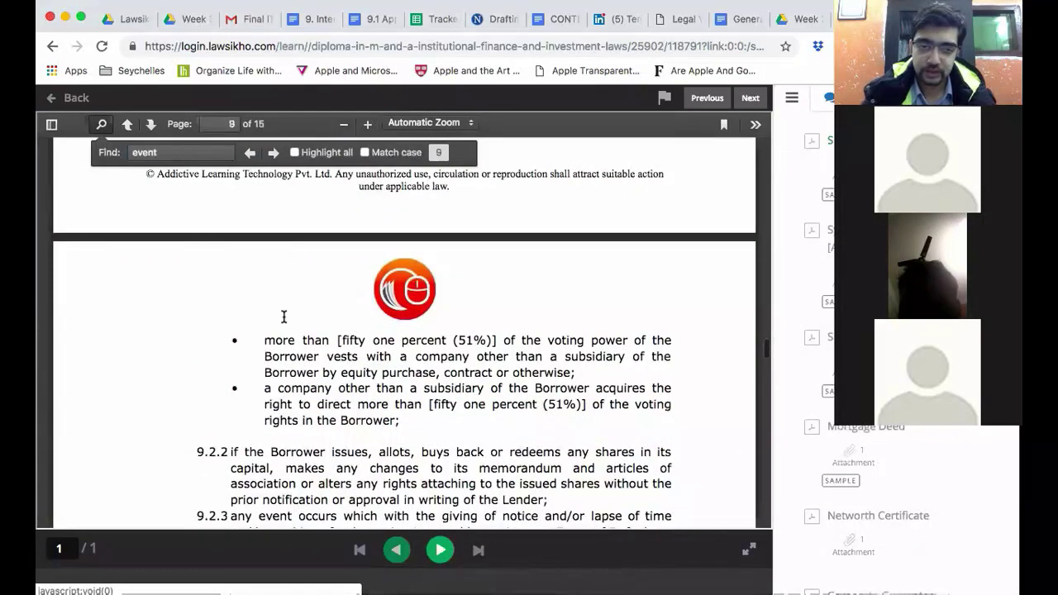
scroll(285, 315, "down", 1)
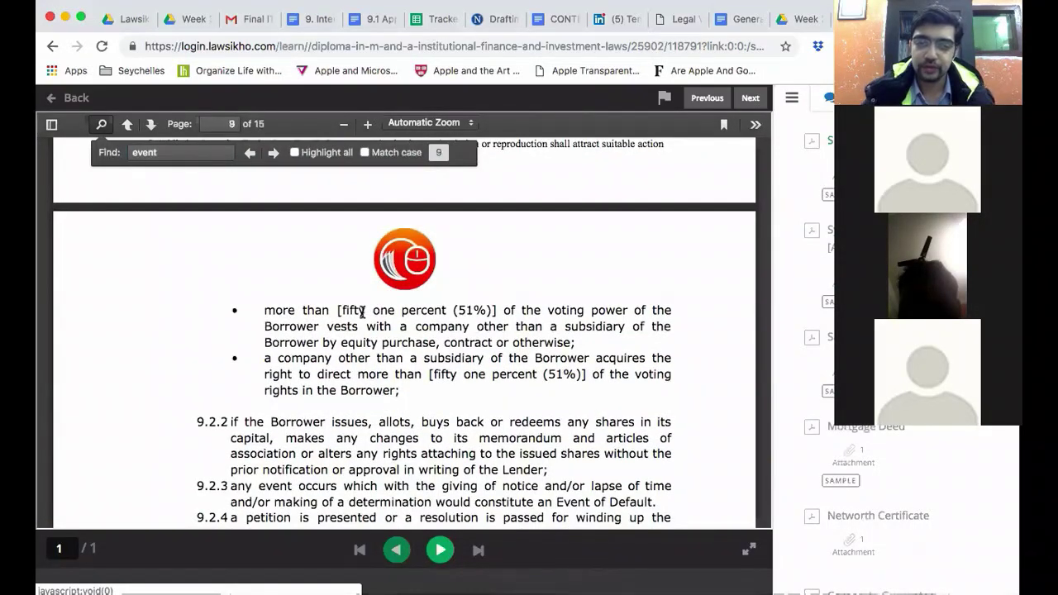
scroll(361, 311, "down", 1)
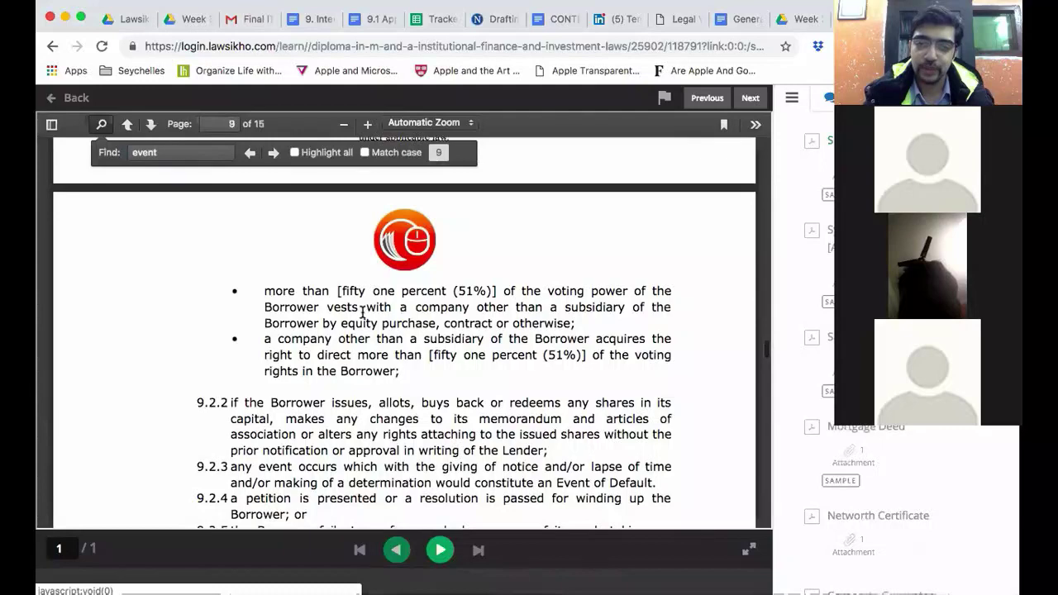
scroll(361, 312, "down", 2)
scroll(362, 311, "down", 1)
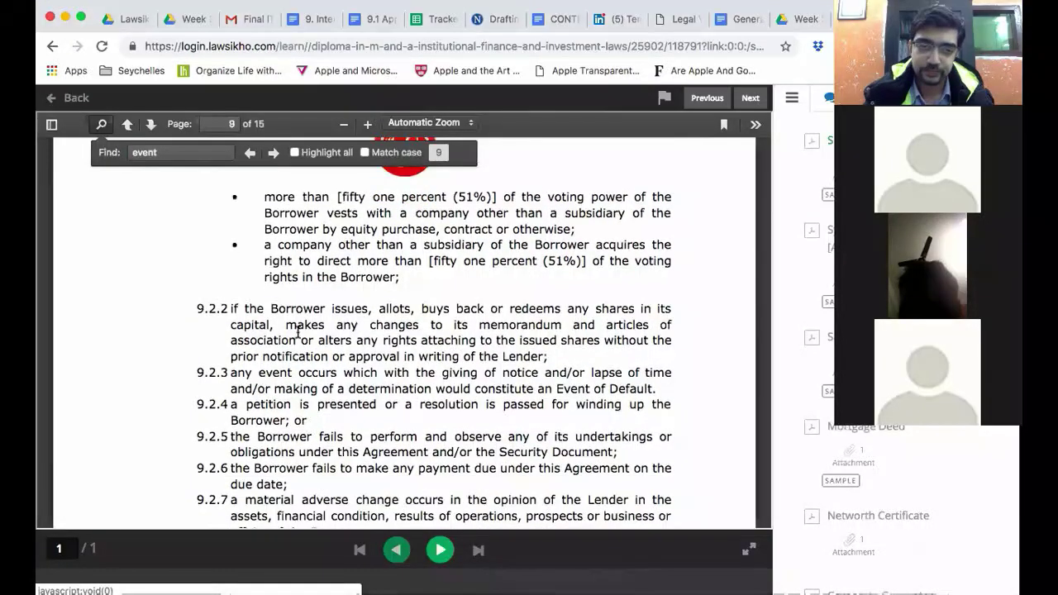
scroll(297, 332, "down", 2)
scroll(334, 280, "down", 1)
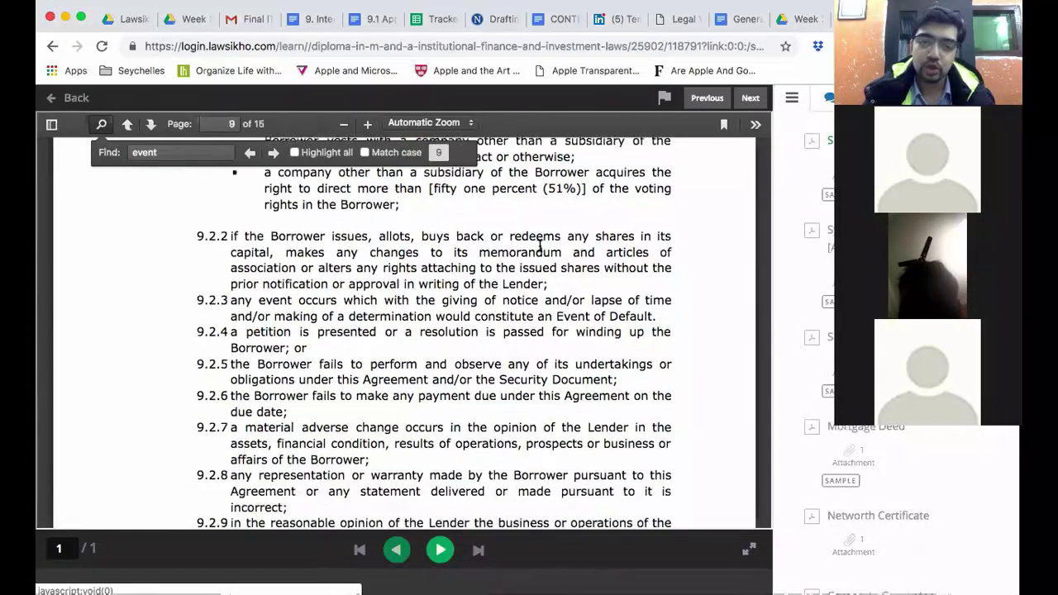
scroll(370, 370, "down", 1)
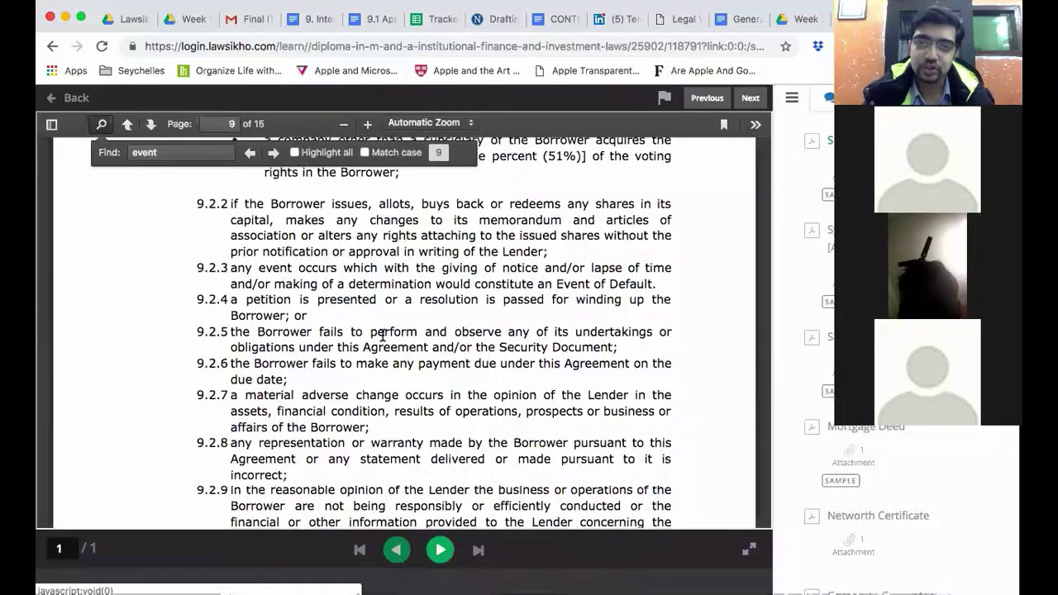
- Examine the default events in 9.2.4 to 9.2.10, covering winding up, missed payments, material adverse change, incorrect warranties and encumbrancers
scroll(397, 331, "down", 1)
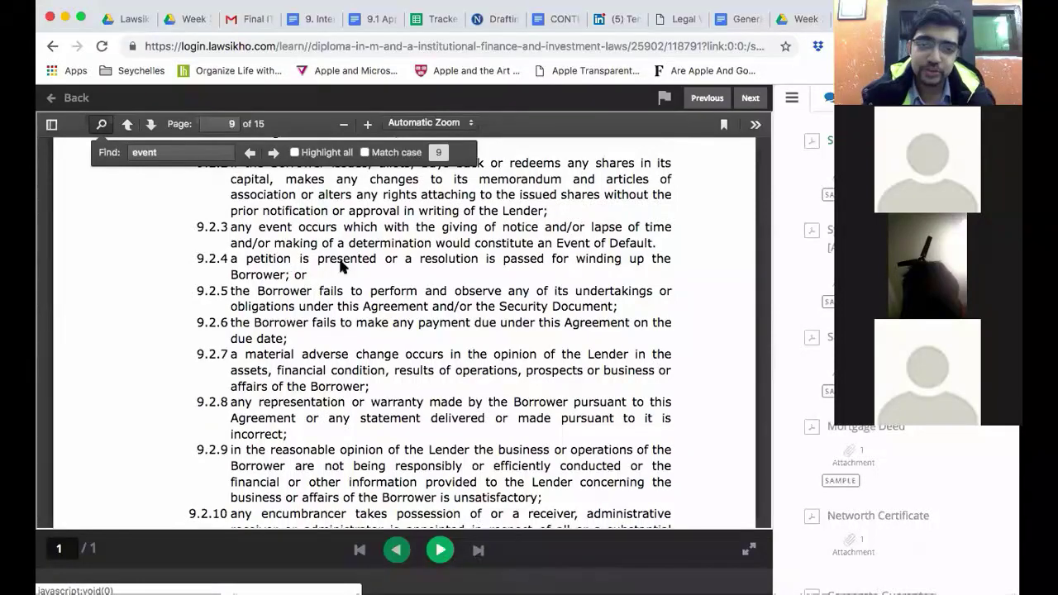
scroll(353, 263, "down", 1)
scroll(351, 261, "down", 1)
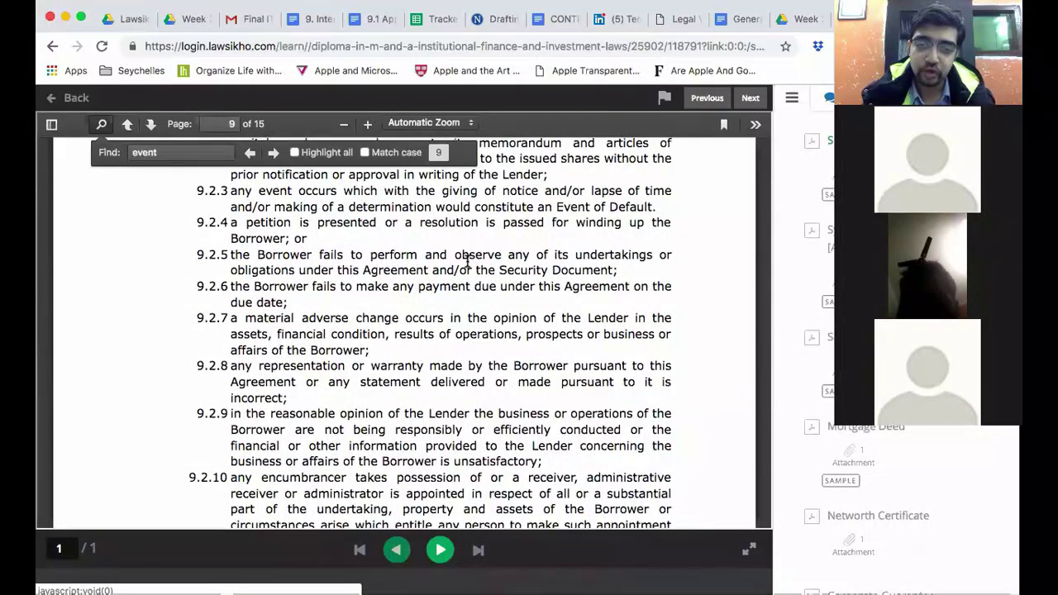
scroll(465, 252, "down", 1)
scroll(467, 262, "down", 1)
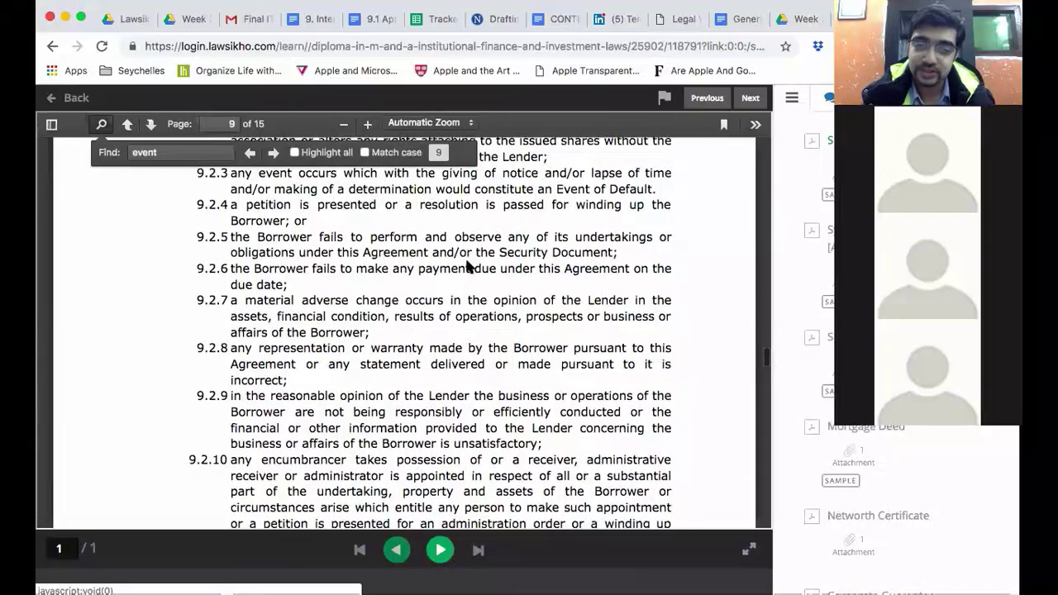
scroll(467, 263, "down", 1)
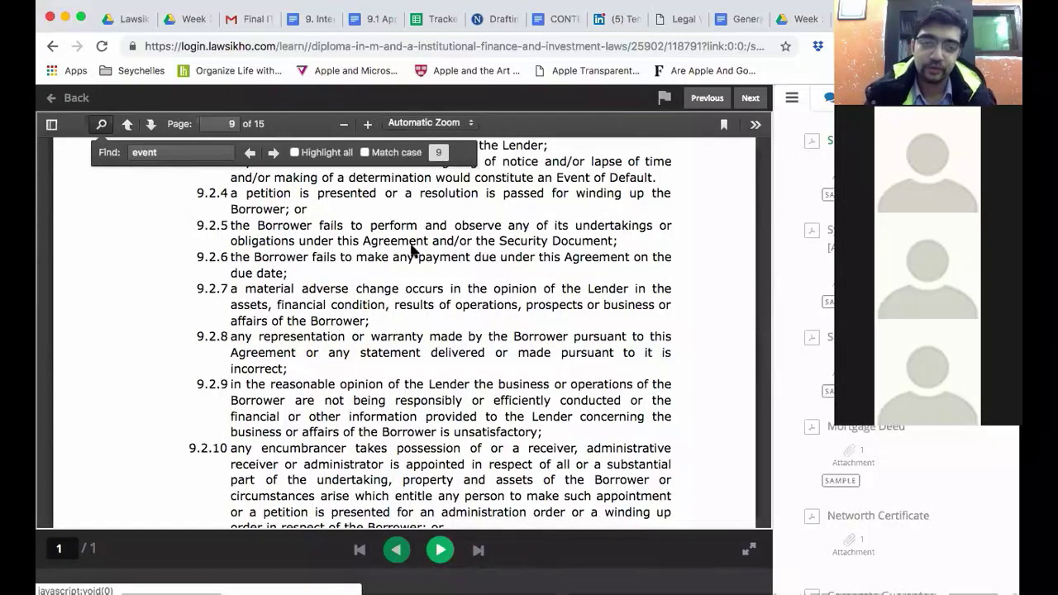
scroll(413, 248, "down", 1)
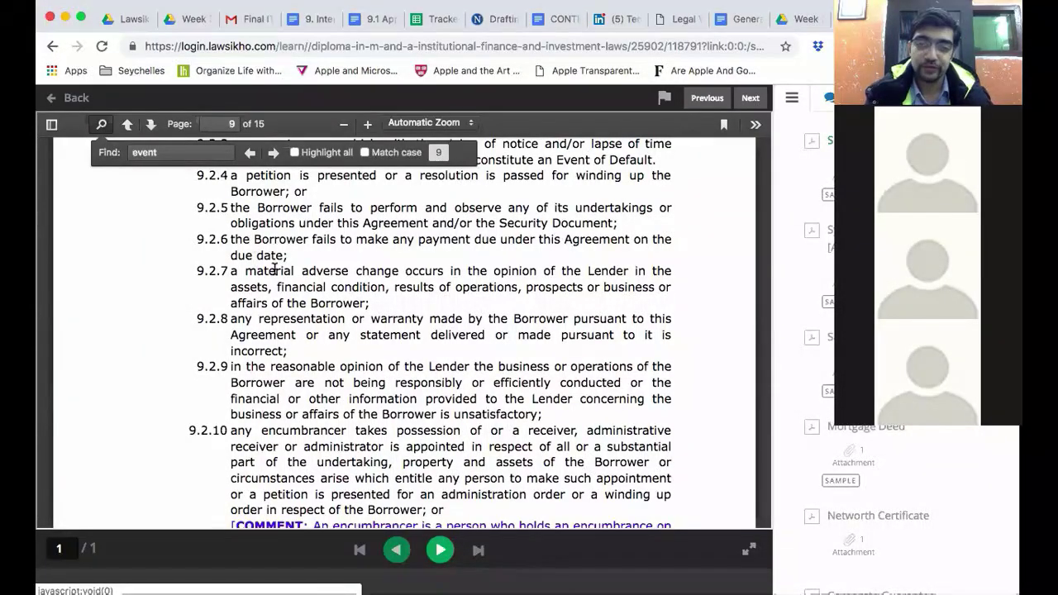
scroll(275, 269, "down", 2)
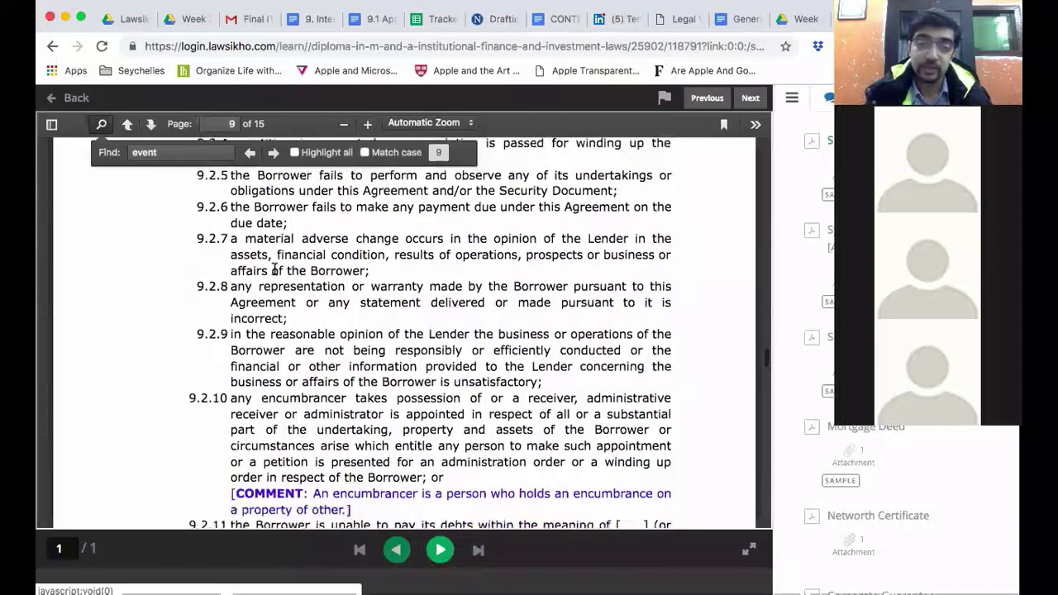
scroll(274, 269, "down", 1)
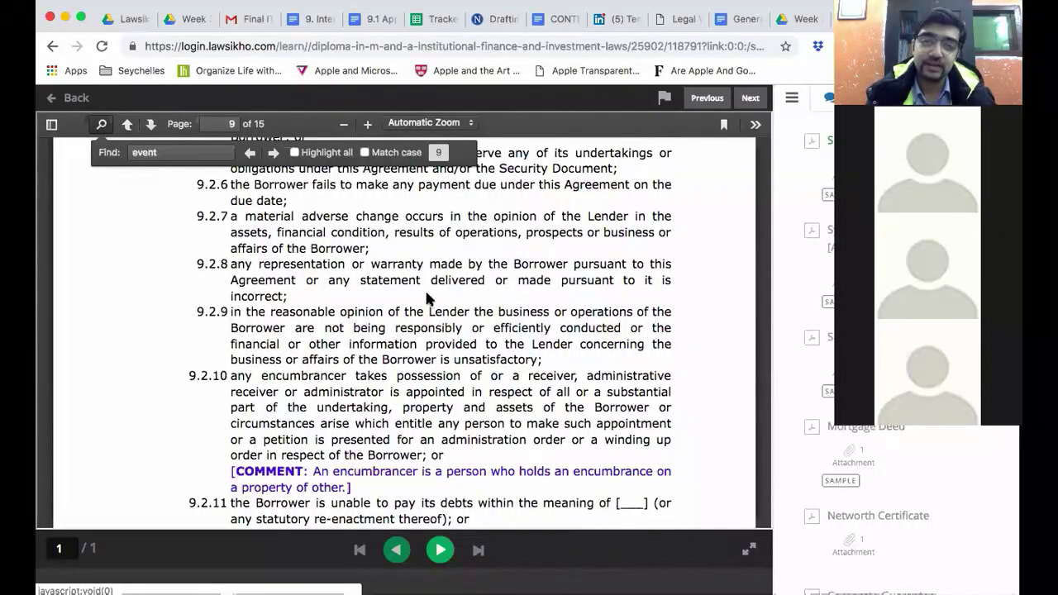
- Examine default events 9.2.8 to 9.2.10 on incorrect warranties, unsatisfactory conduct of the Borrower's business and encumbrancers or receivers taking possession
scroll(428, 298, "down", 1)
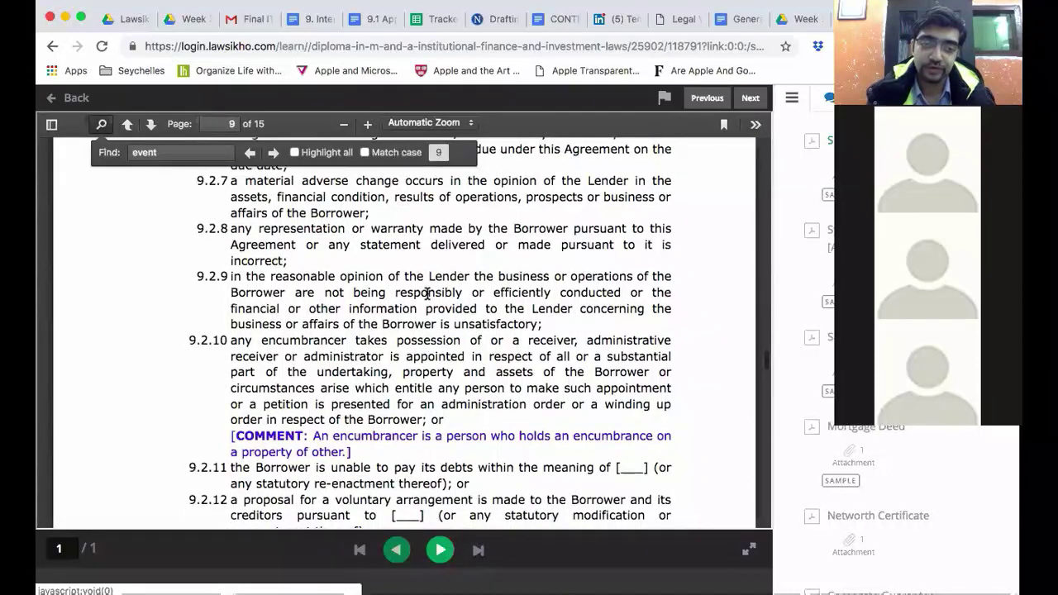
scroll(427, 294, "down", 1)
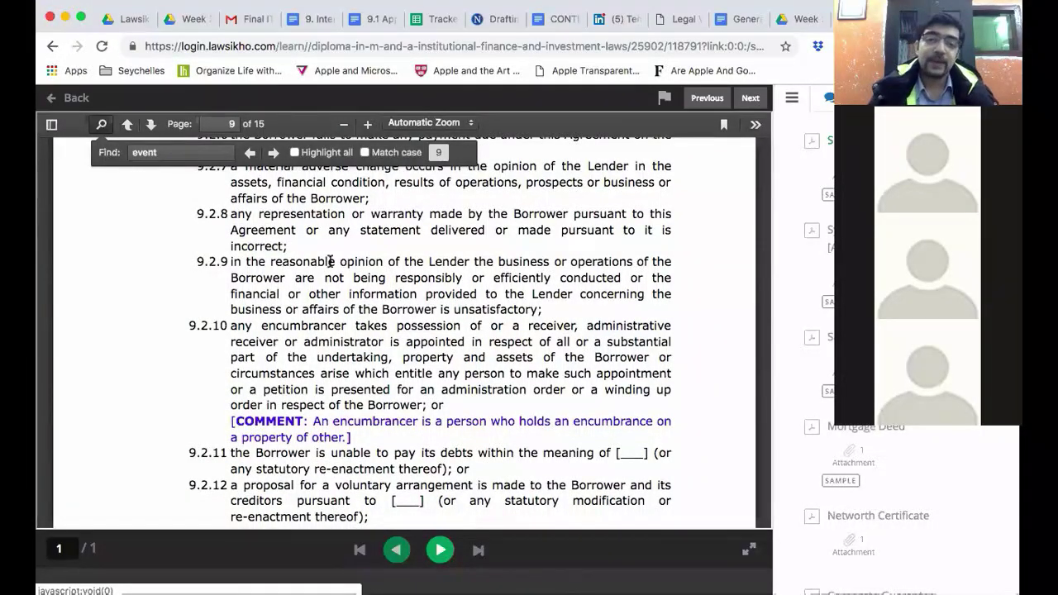
scroll(331, 261, "up", 2)
scroll(330, 261, "down", 1)
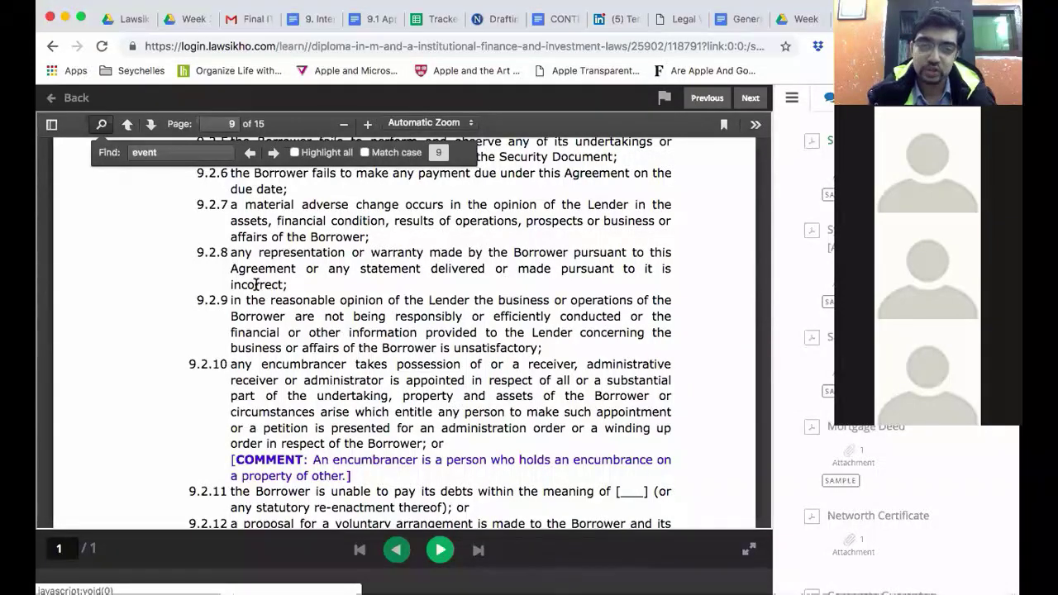
scroll(256, 285, "down", 3)
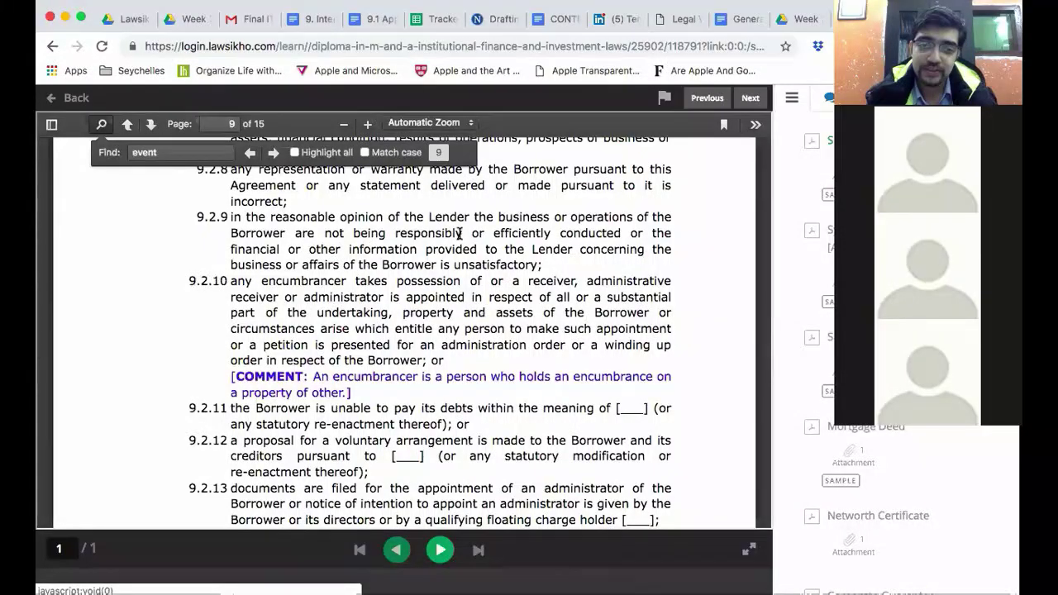
scroll(328, 305, "down", 1)
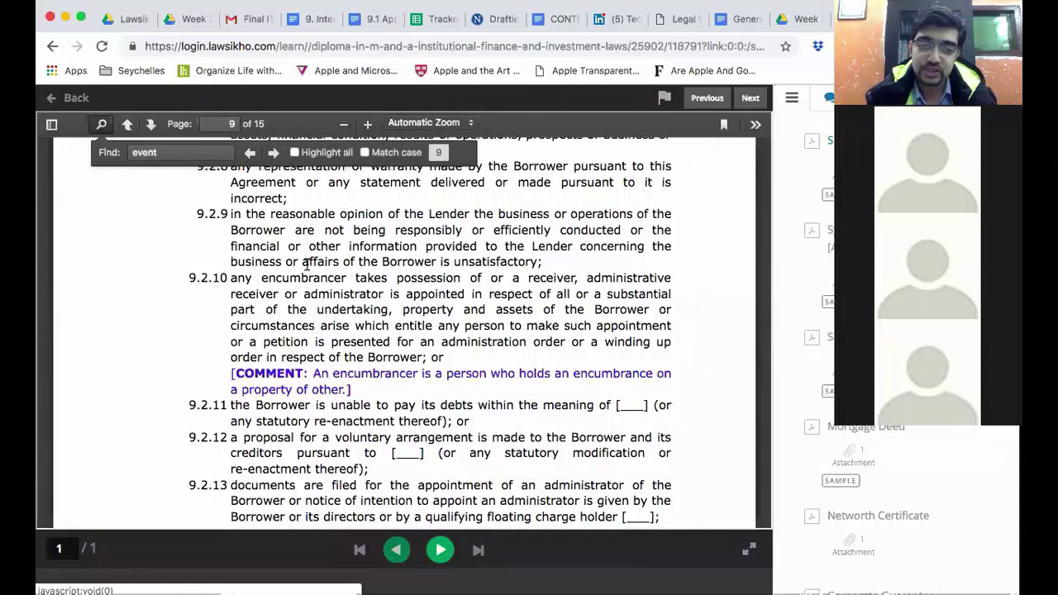
scroll(340, 335, "down", 1)
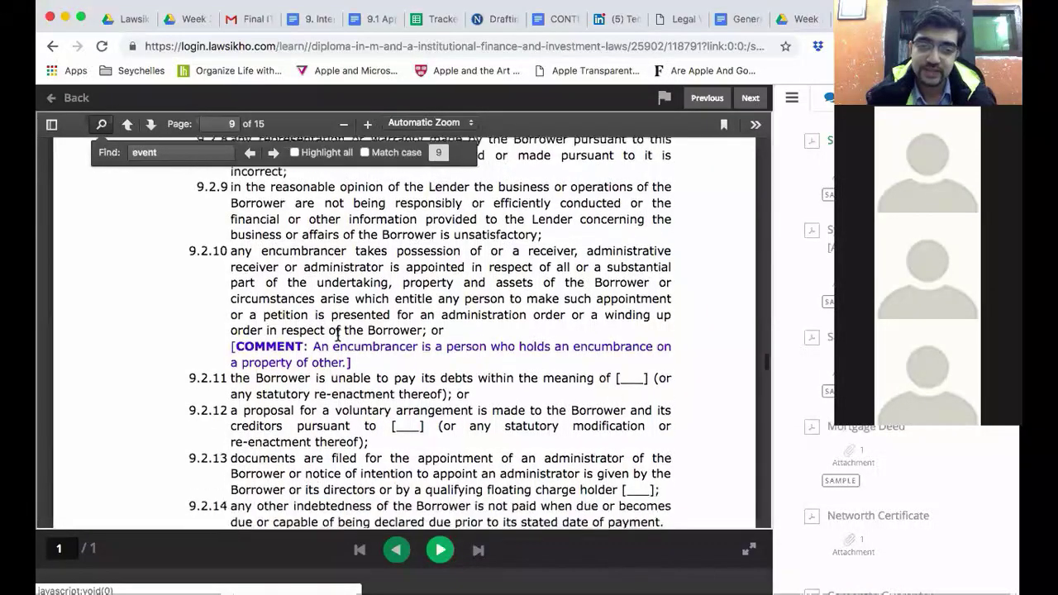
scroll(356, 306, "down", 1)
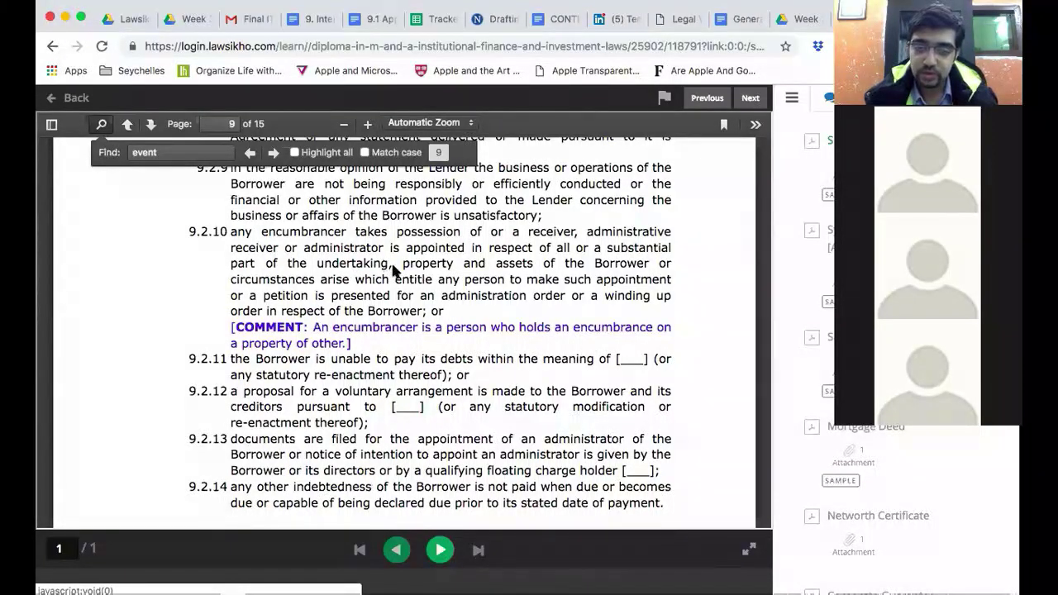
- Examine default events 9.2.11 to 9.2.14 on inability to pay debts, voluntary arrangements, administrator appointment and other unpaid indebtedness
scroll(410, 271, "down", 3)
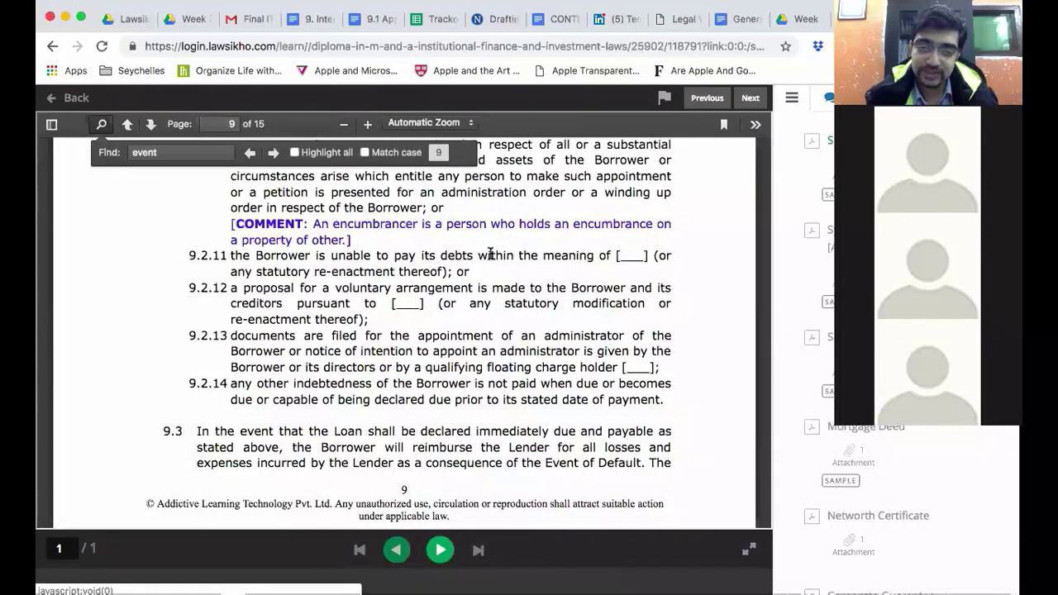
scroll(359, 305, "down", 1)
scroll(360, 306, "down", 1)
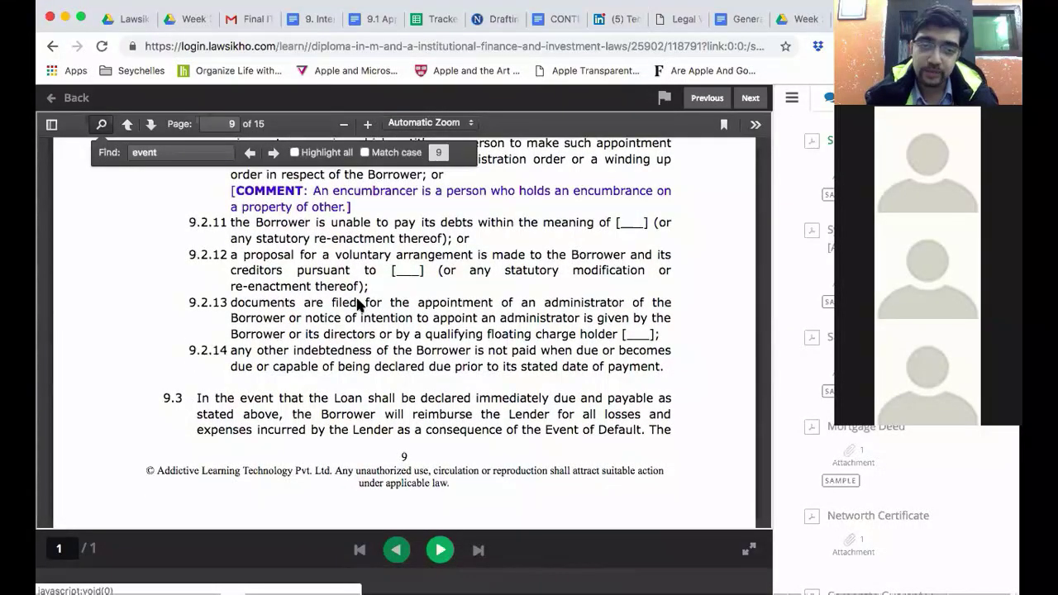
scroll(488, 261, "down", 1)
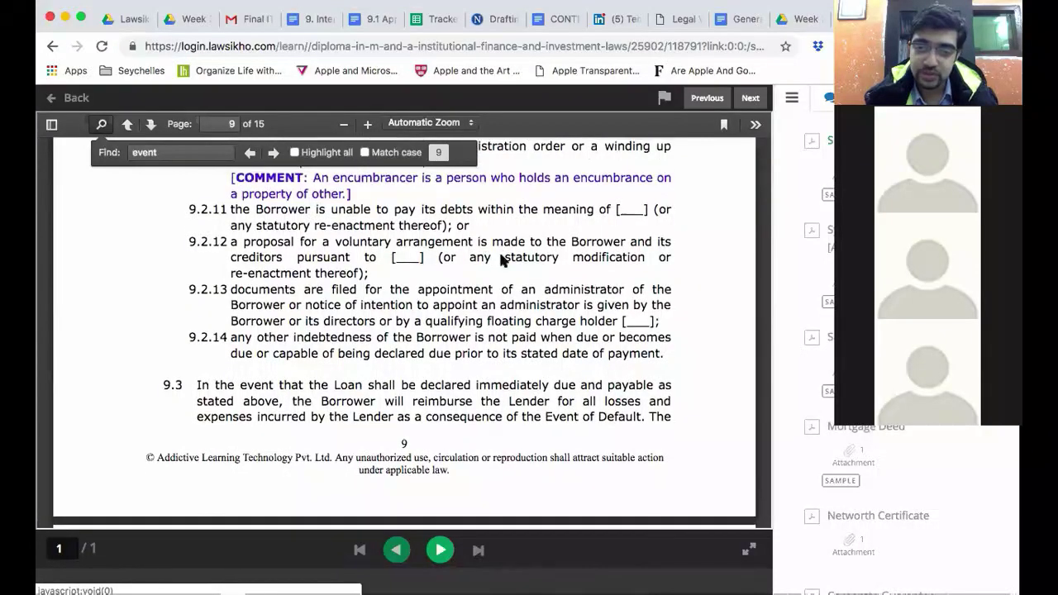
scroll(306, 303, "down", 1)
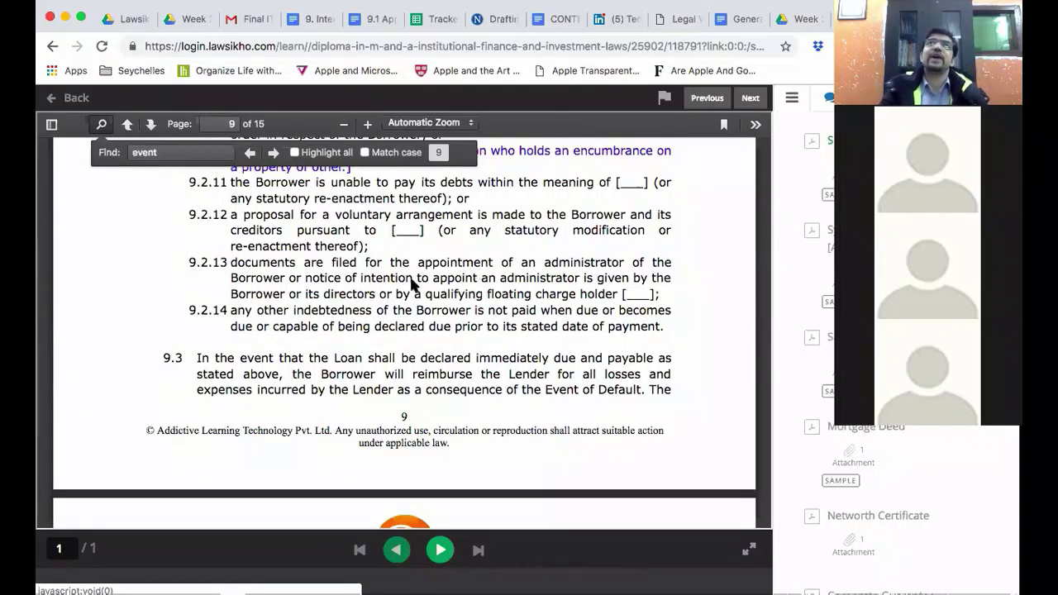
scroll(414, 283, "down", 1)
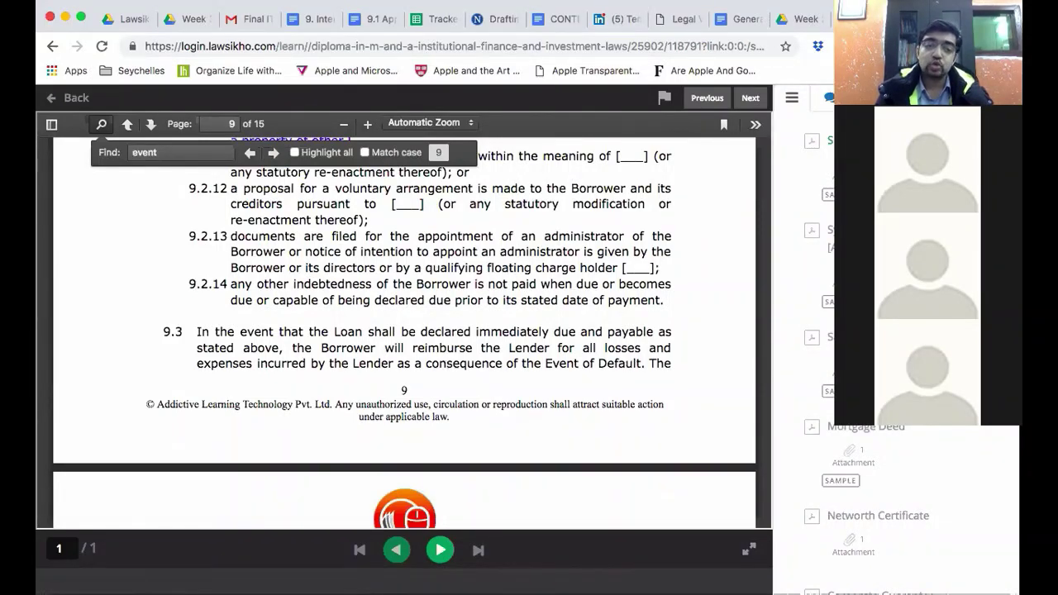
- Skim the rest of the sample agreement from clause 10 on fees and expenses through the miscellaneous provisions in clause 14
scroll(259, 382, "down", 6)
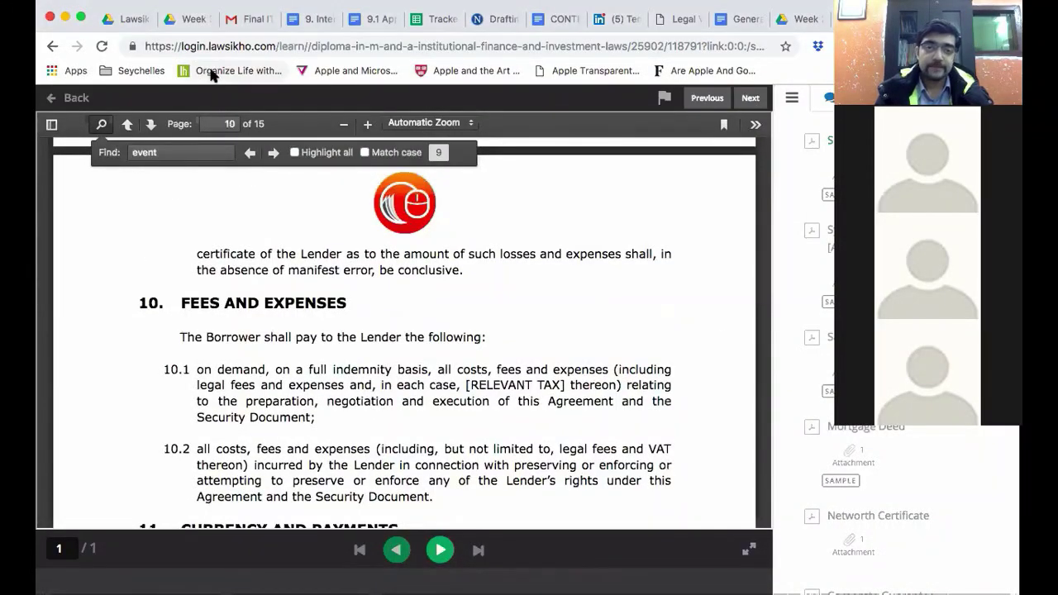
scroll(393, 301, "down", 5)
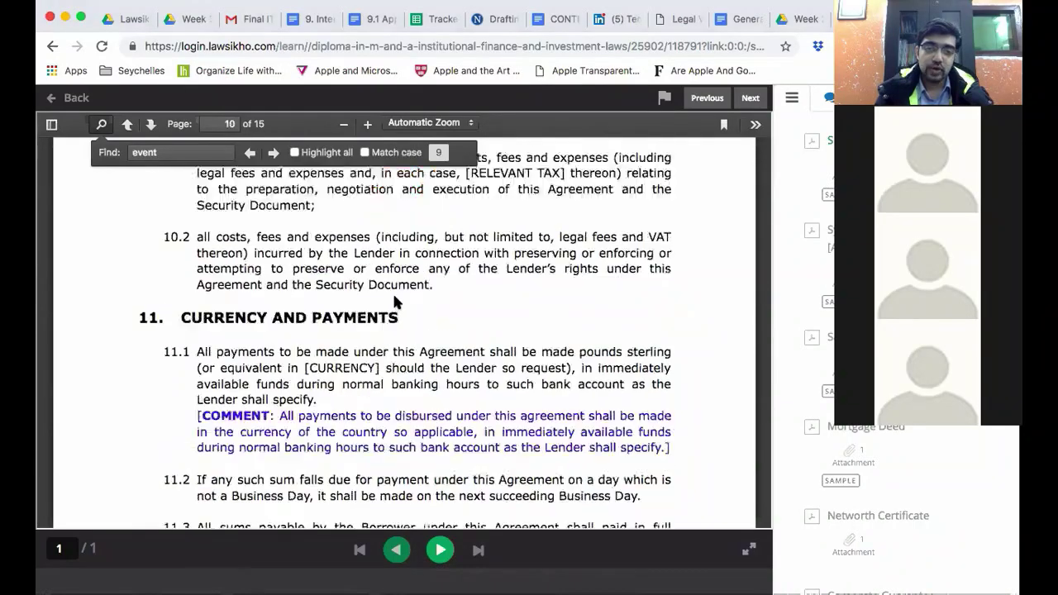
scroll(394, 301, "up", 4)
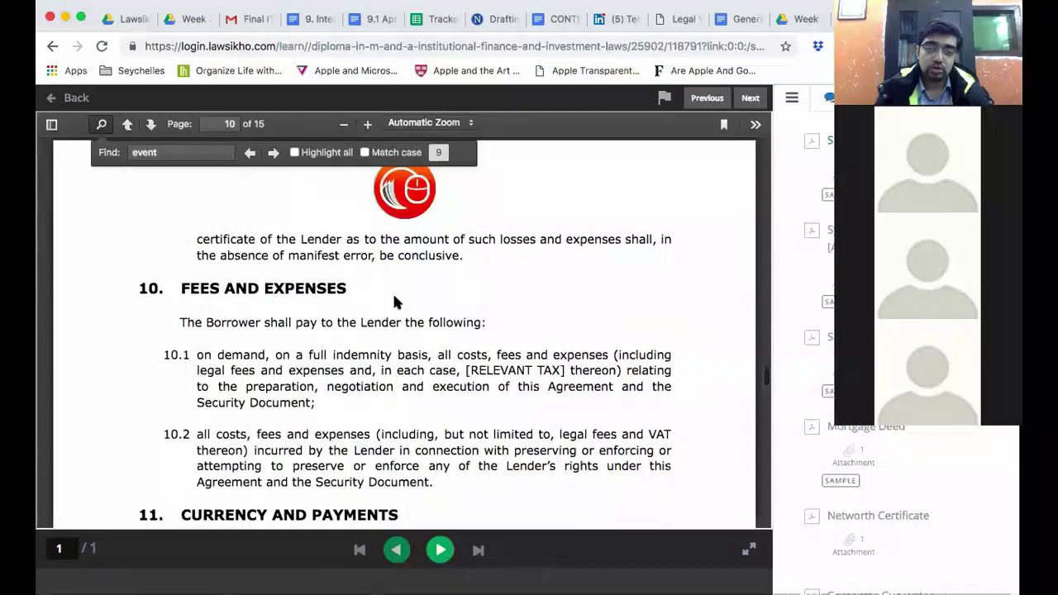
scroll(393, 301, "up", 2)
scroll(394, 301, "down", 5)
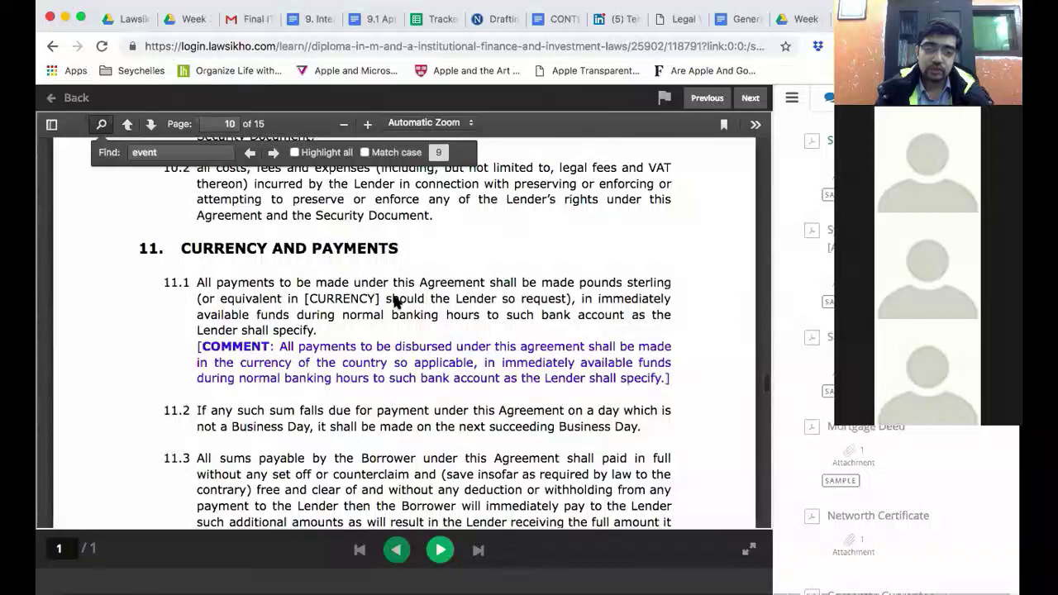
scroll(395, 302, "down", 5)
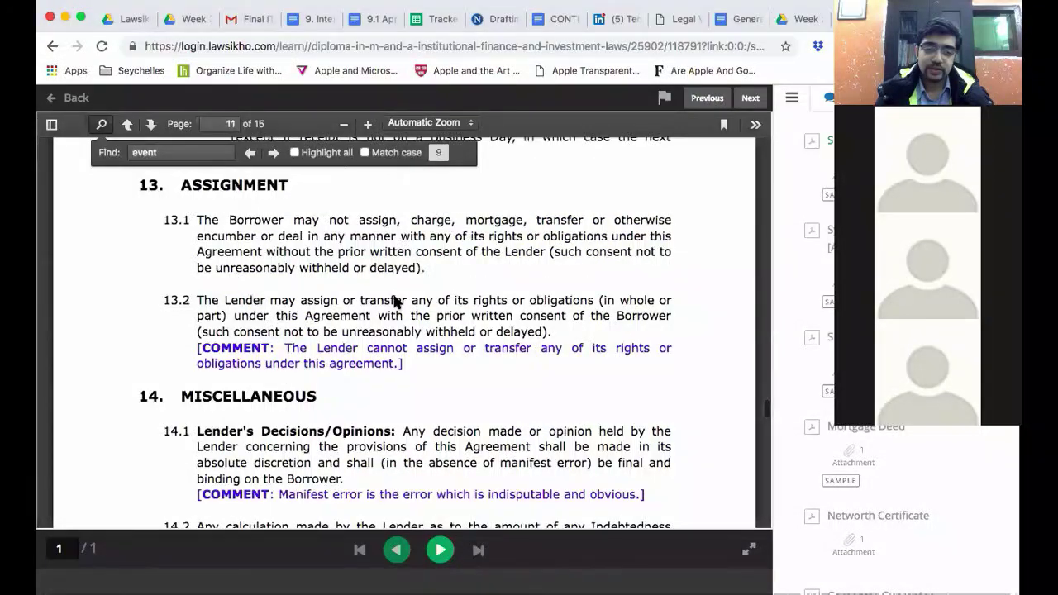
scroll(395, 302, "down", 5)
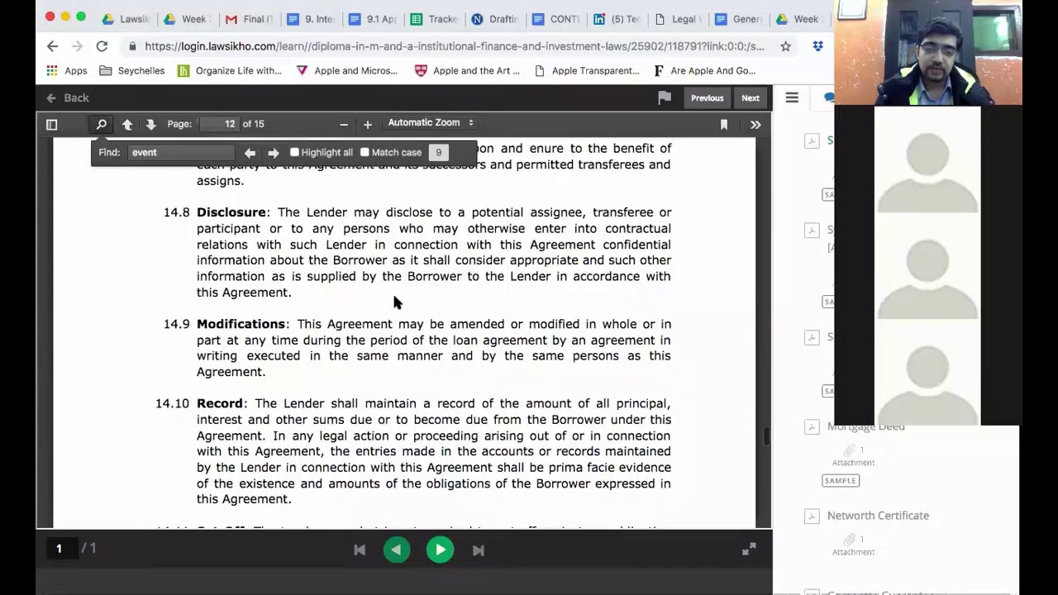
scroll(393, 302, "down", 5)
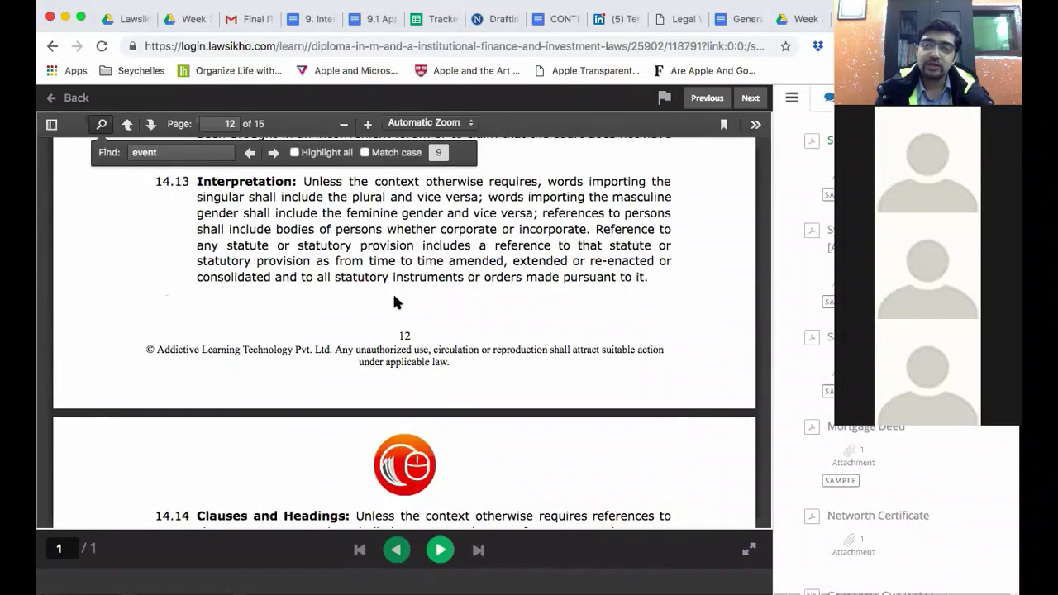